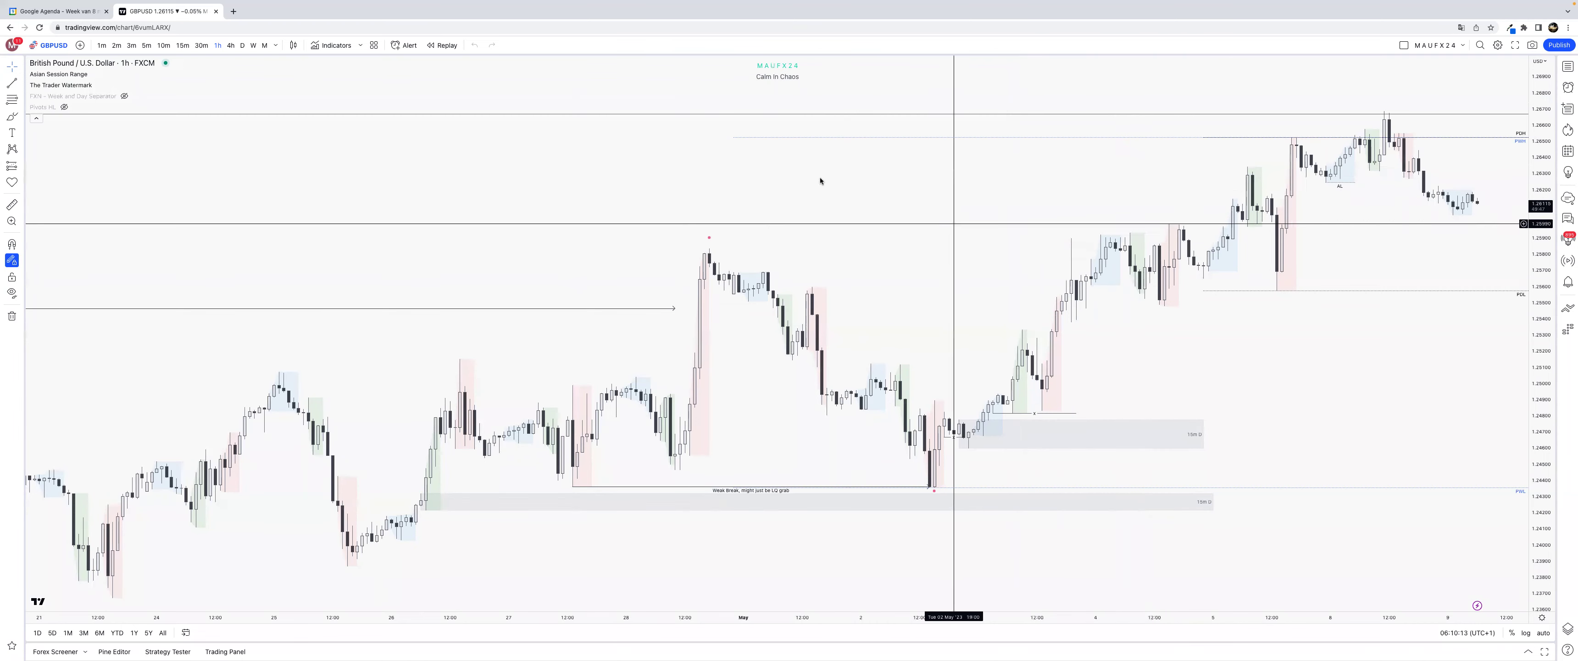
Switch GBPUSD to the daily timeframe and delete the large grey supply zone spanning June 2022 to April 2023.
click(245, 45)
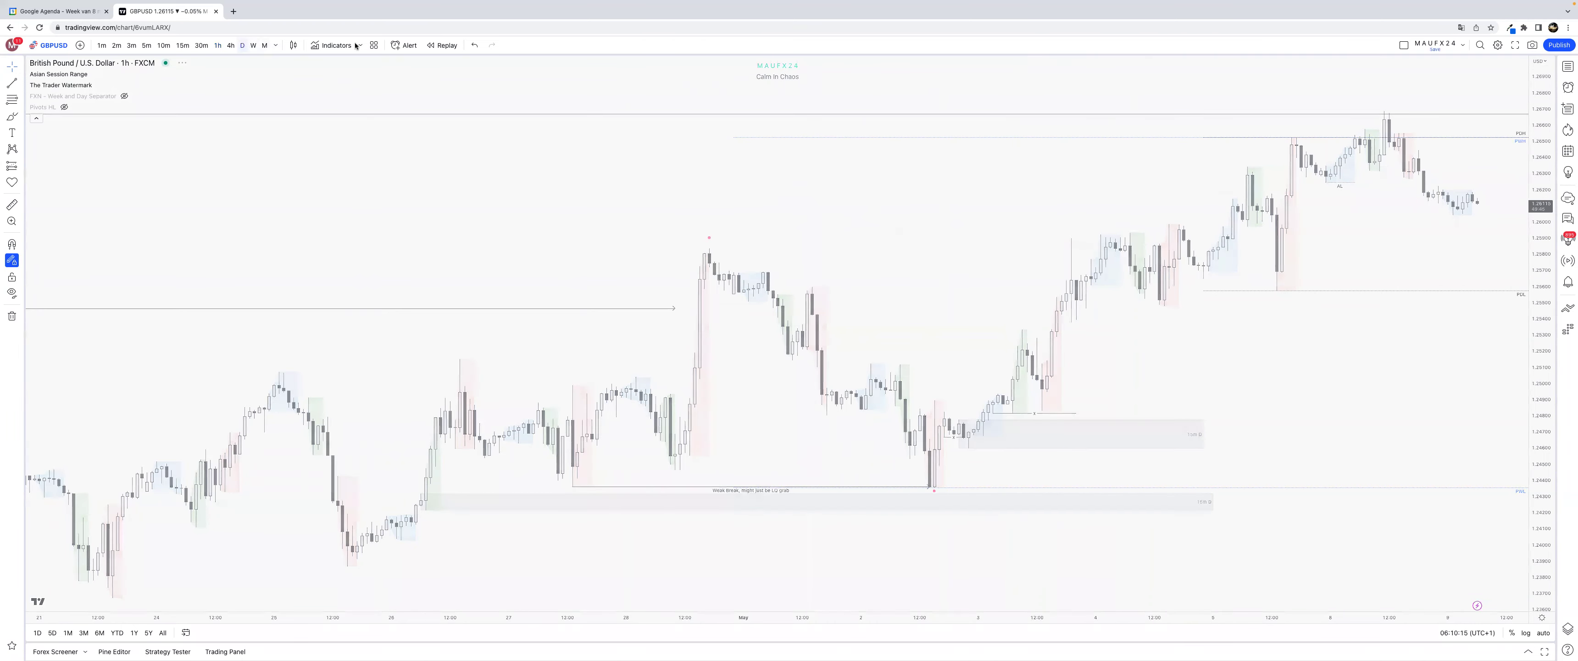
drag(1548, 351, 1542, 612)
drag(1391, 527, 1228, 461)
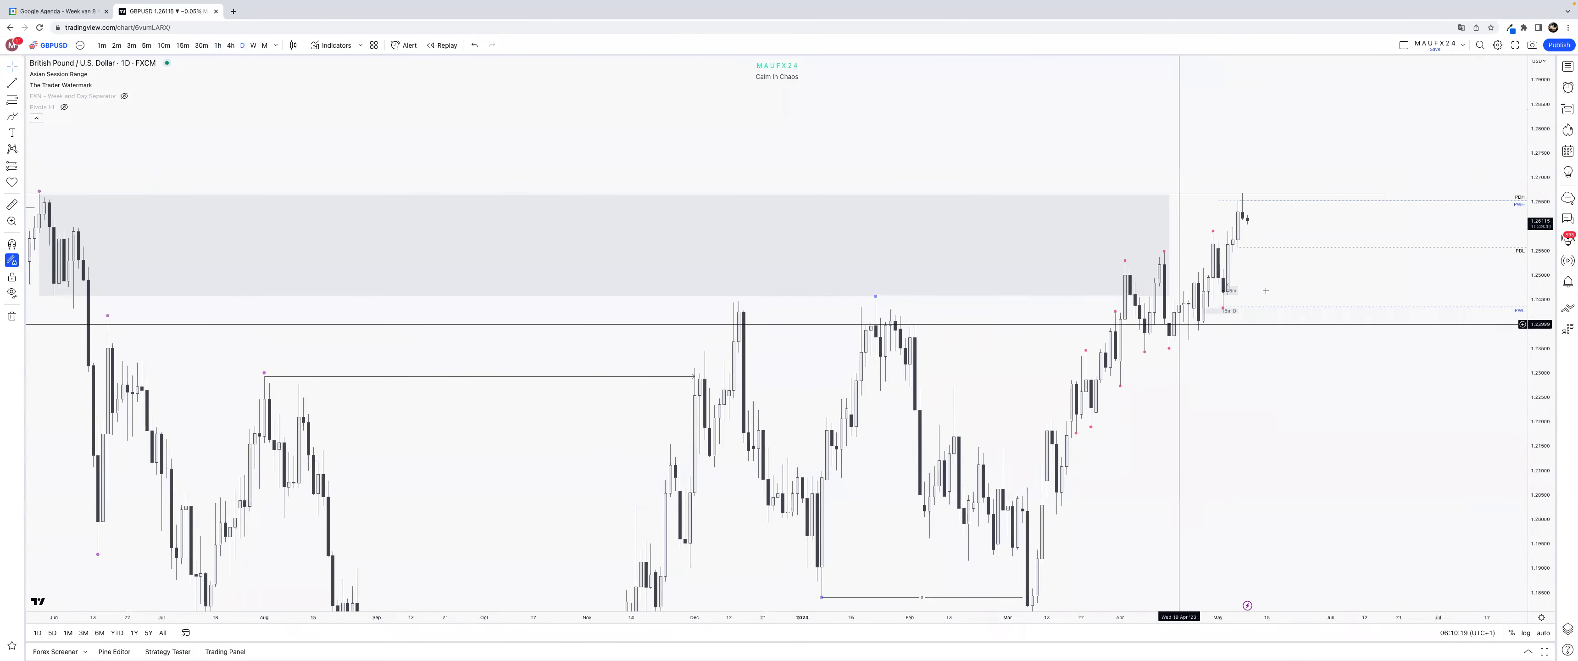
click(1168, 244)
key(Delete)
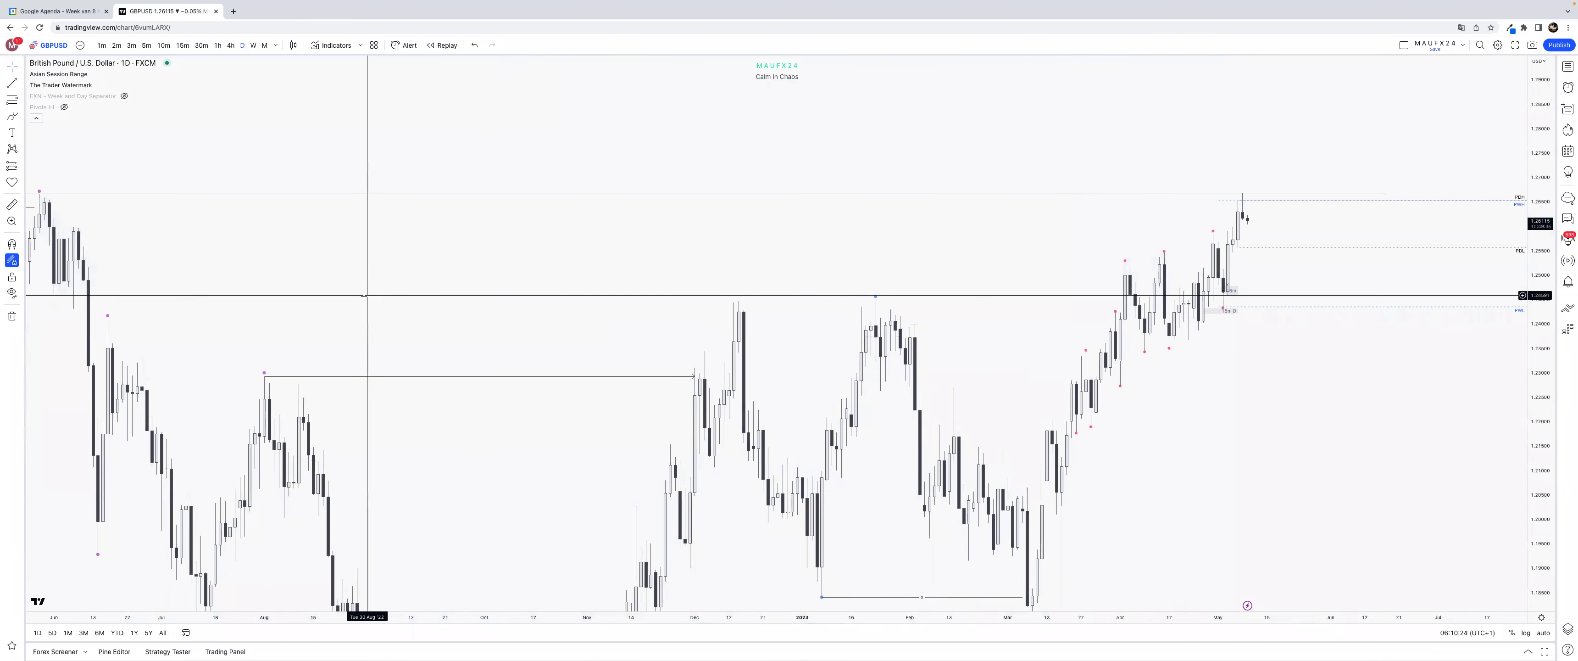
Examine price against the 2022 highs on the daily and weekly charts, and return to the daily timeframe.
drag(405, 296, 817, 300)
scroll(626, 252, right, 6)
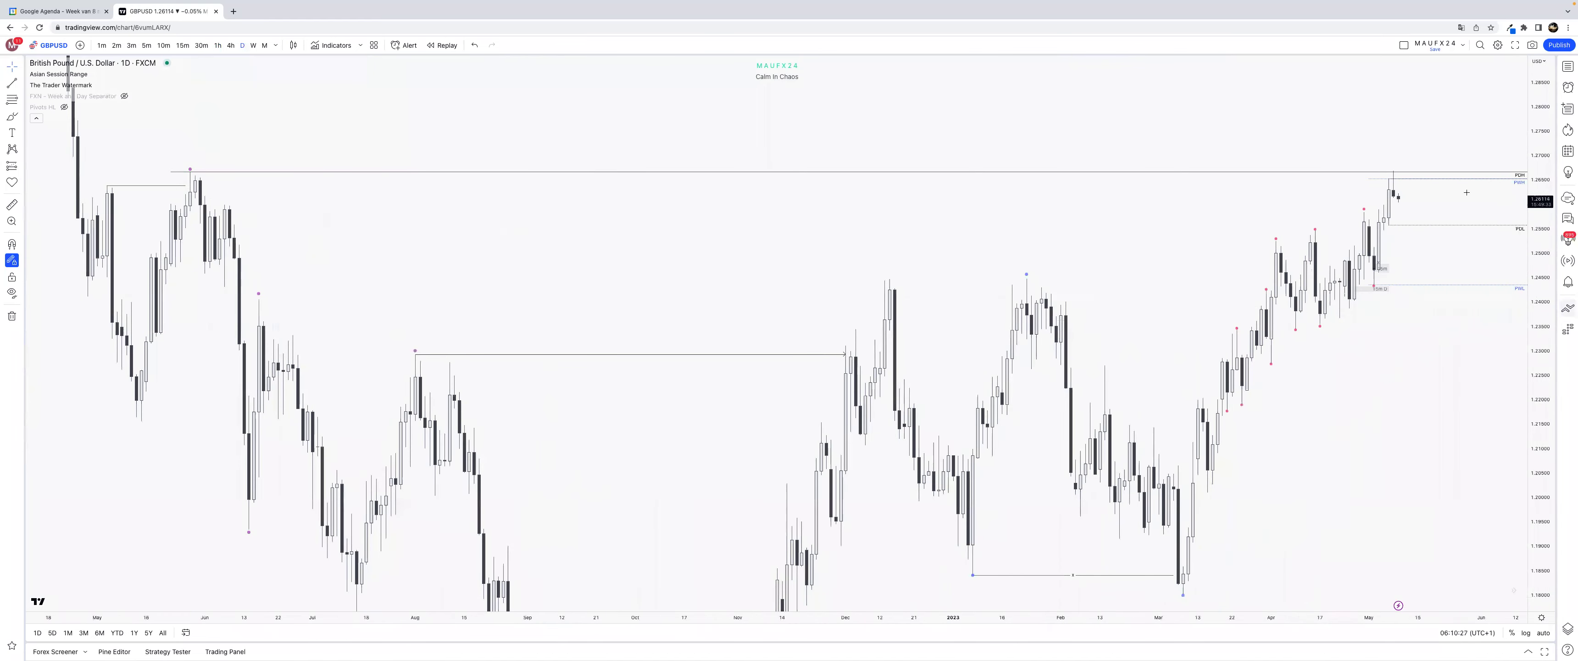
click(252, 45)
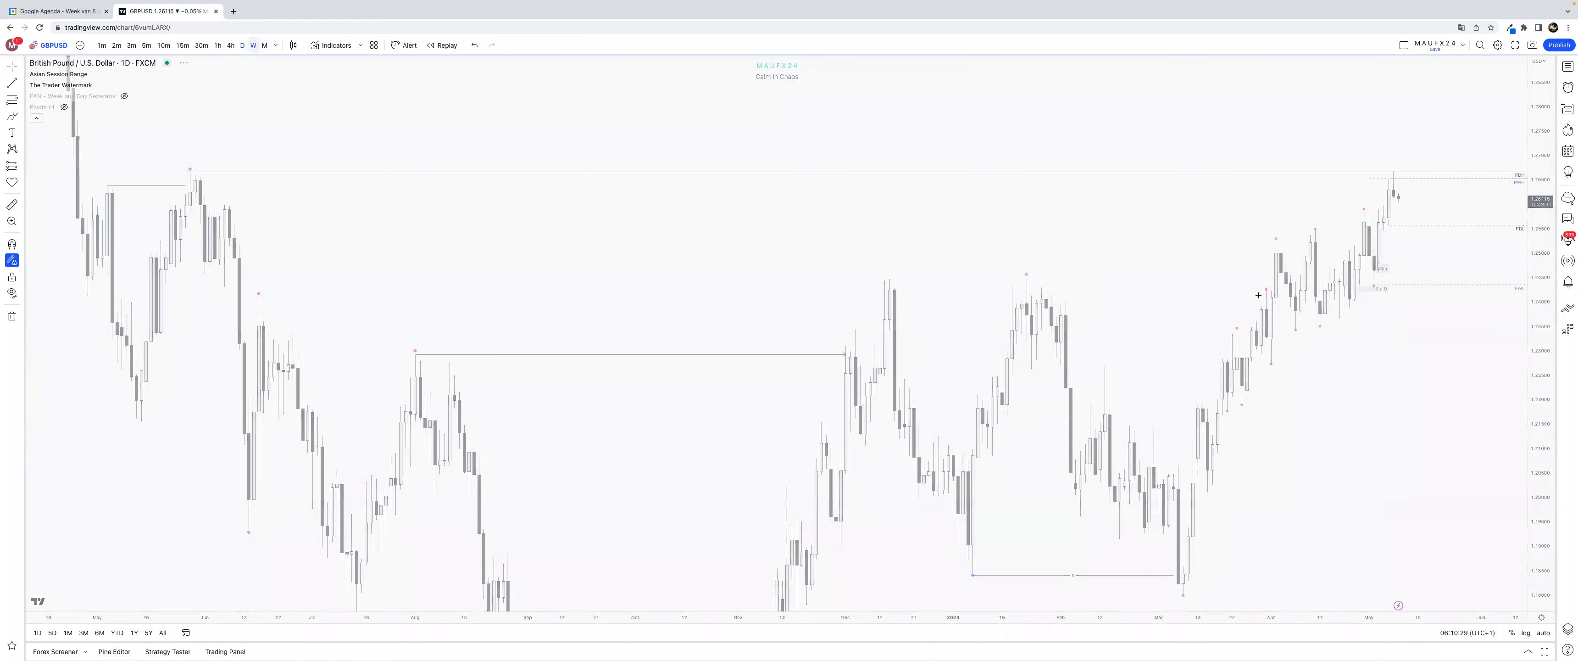
scroll(1390, 358, right, 4)
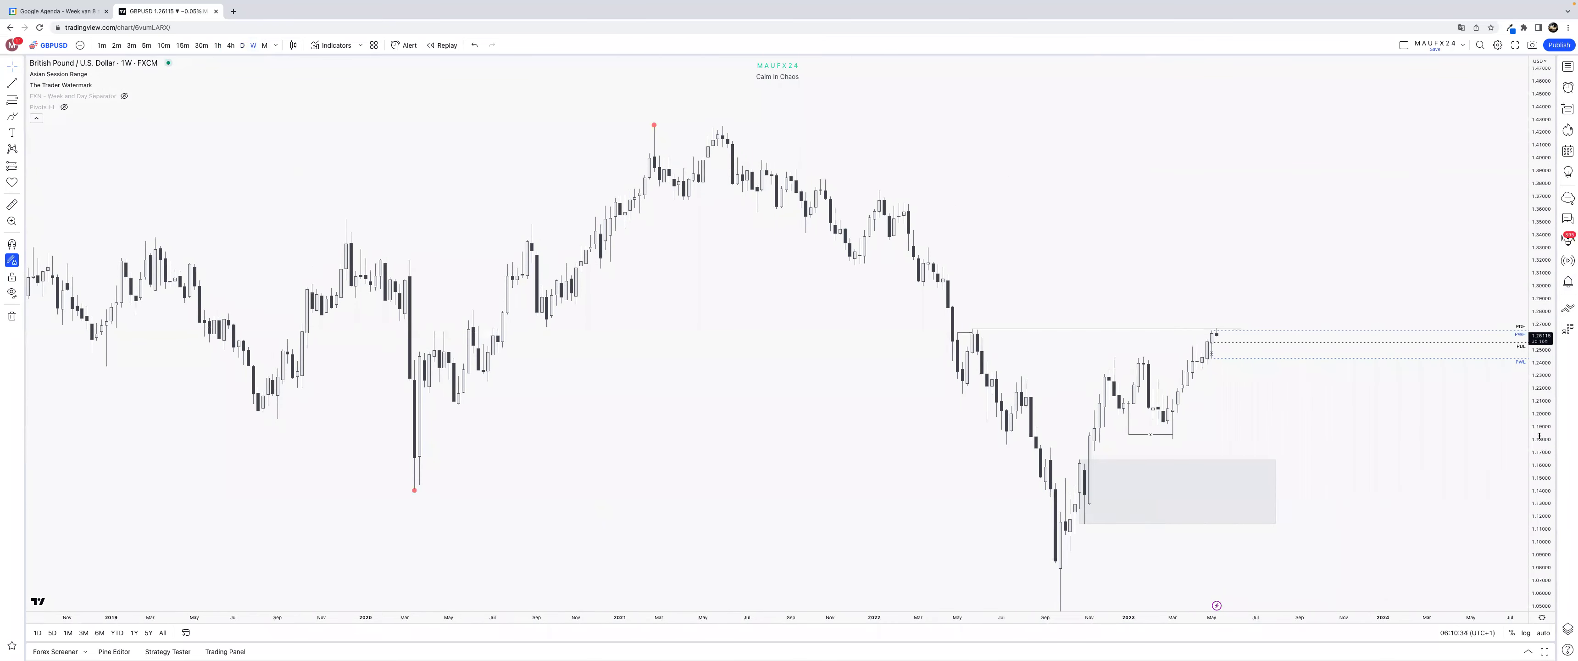
drag(1540, 436, 1540, 158)
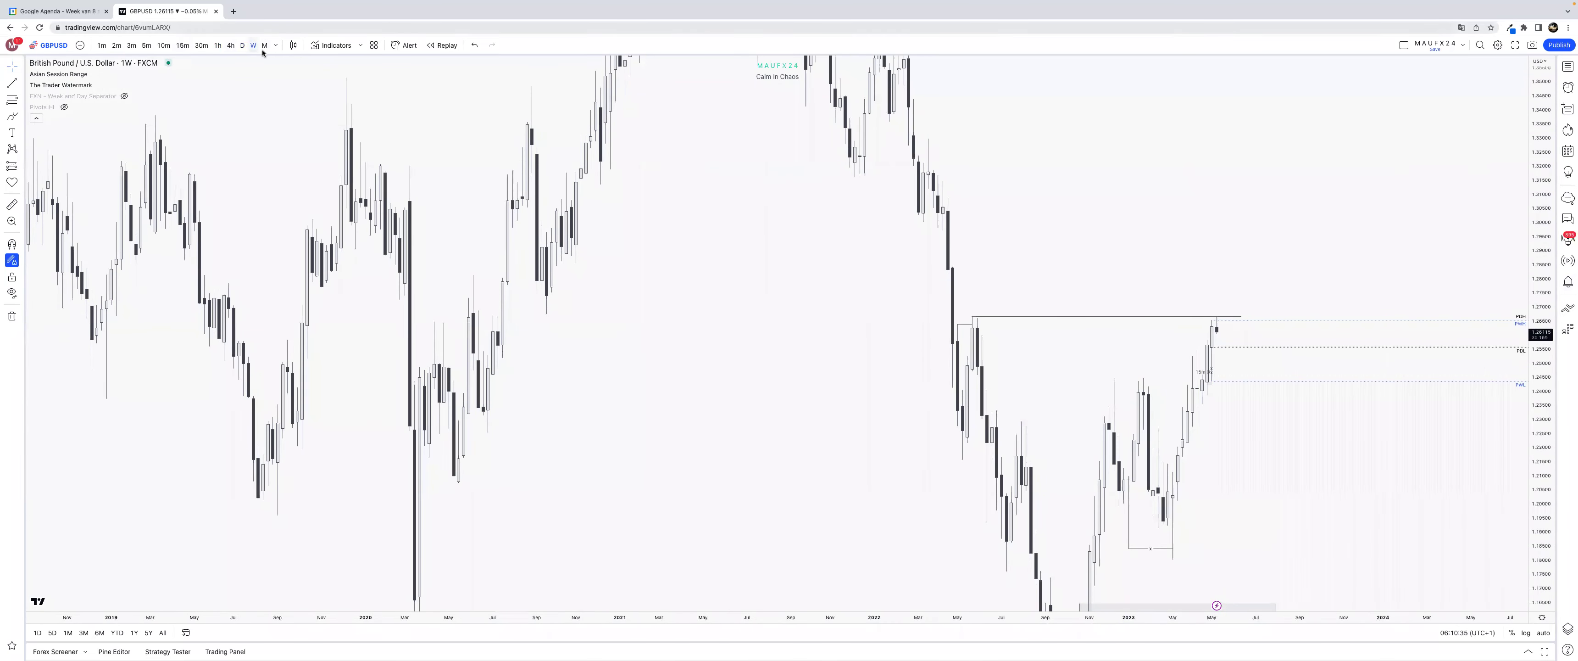
click(243, 46)
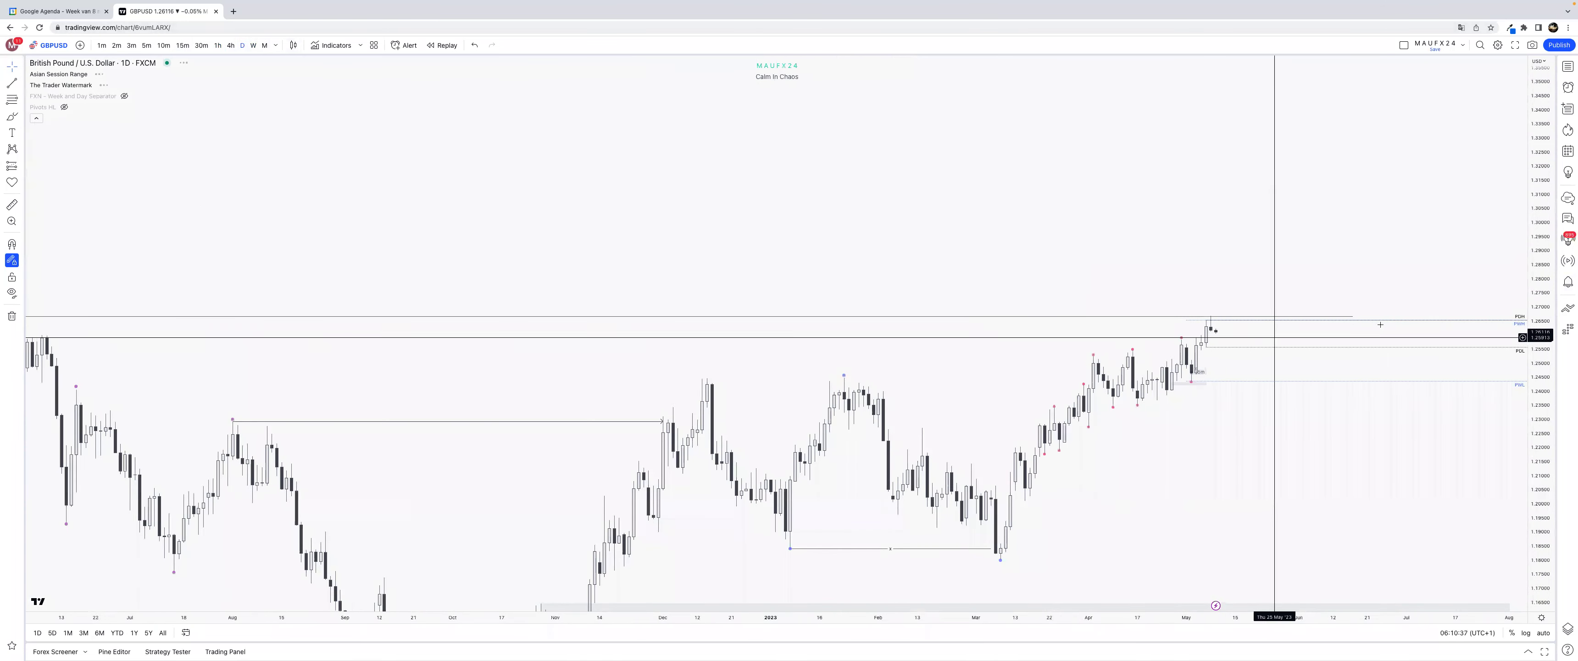
click(1186, 319)
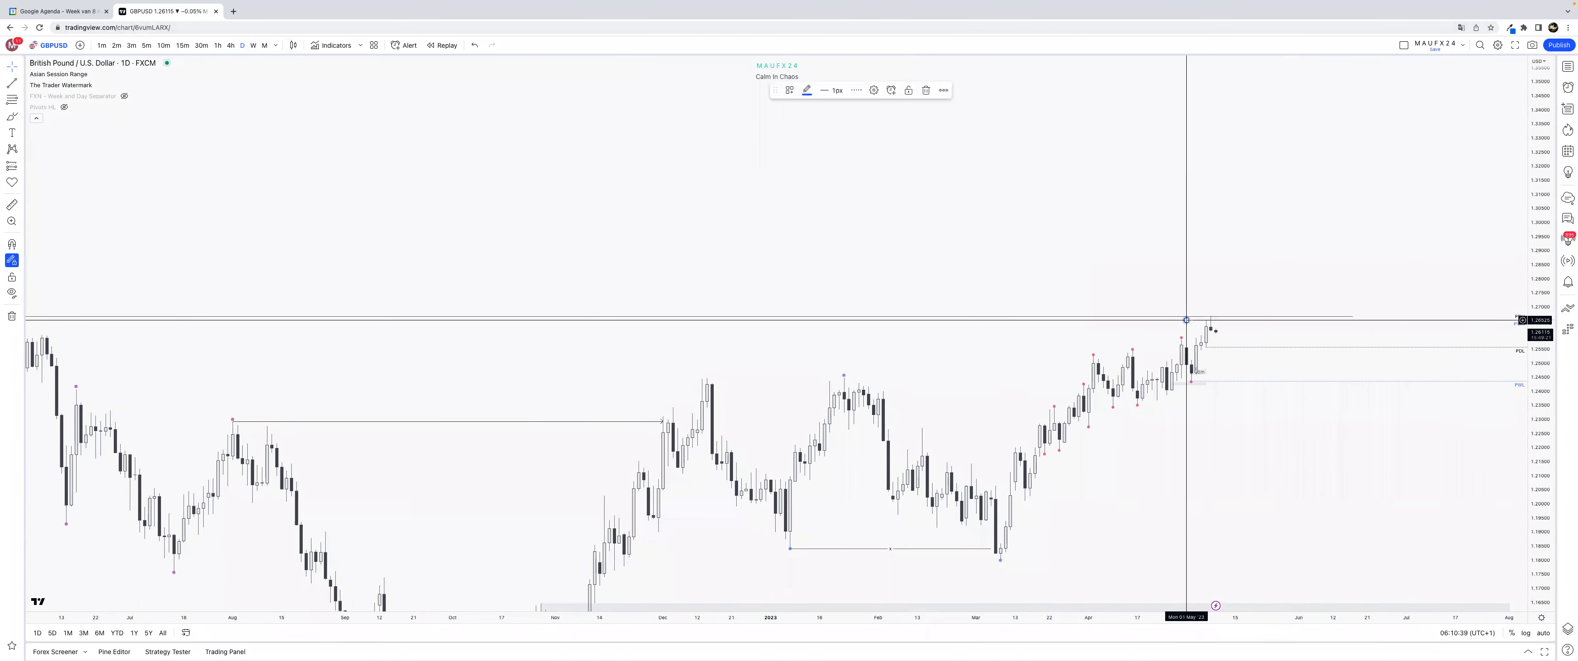
key(Delete)
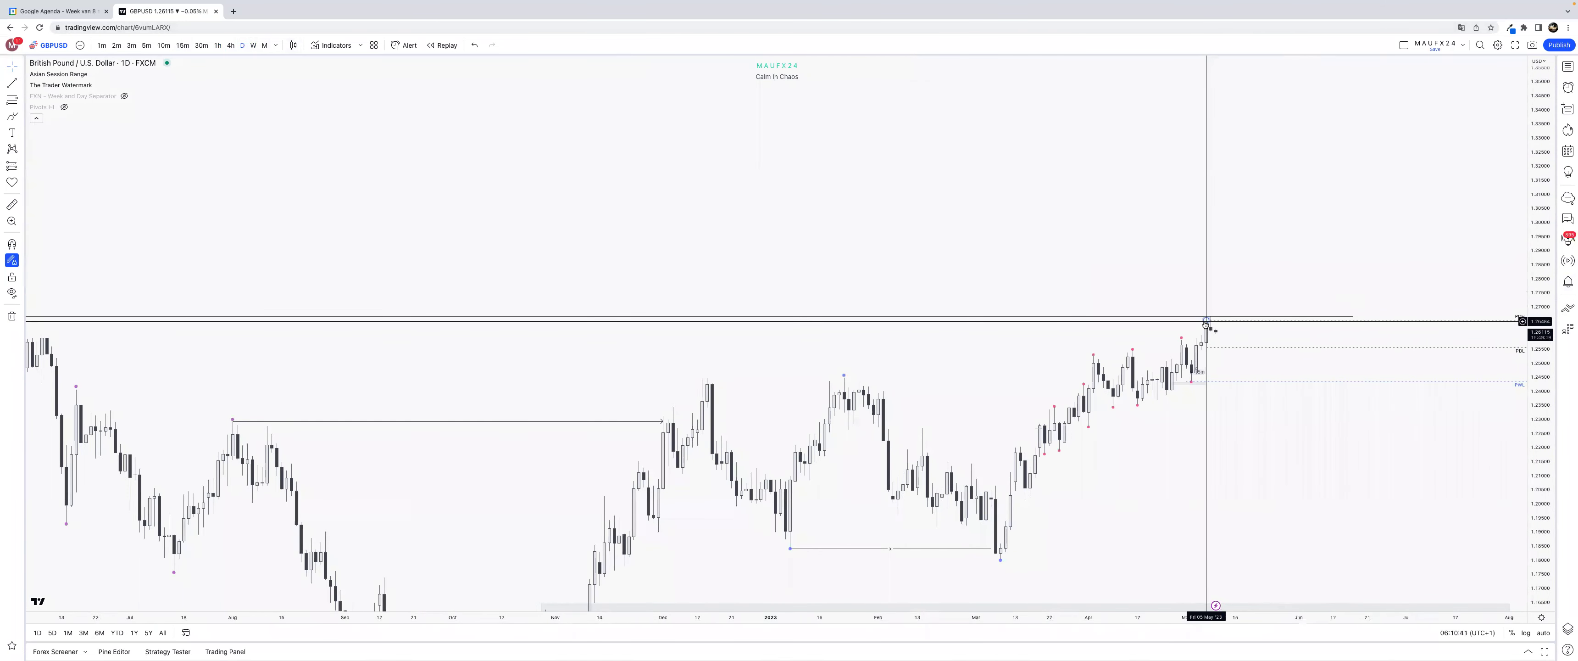
key(super+z)
Delete the outdated PDH horizontal ray from the daily chart.
drag(1212, 319, 1206, 320)
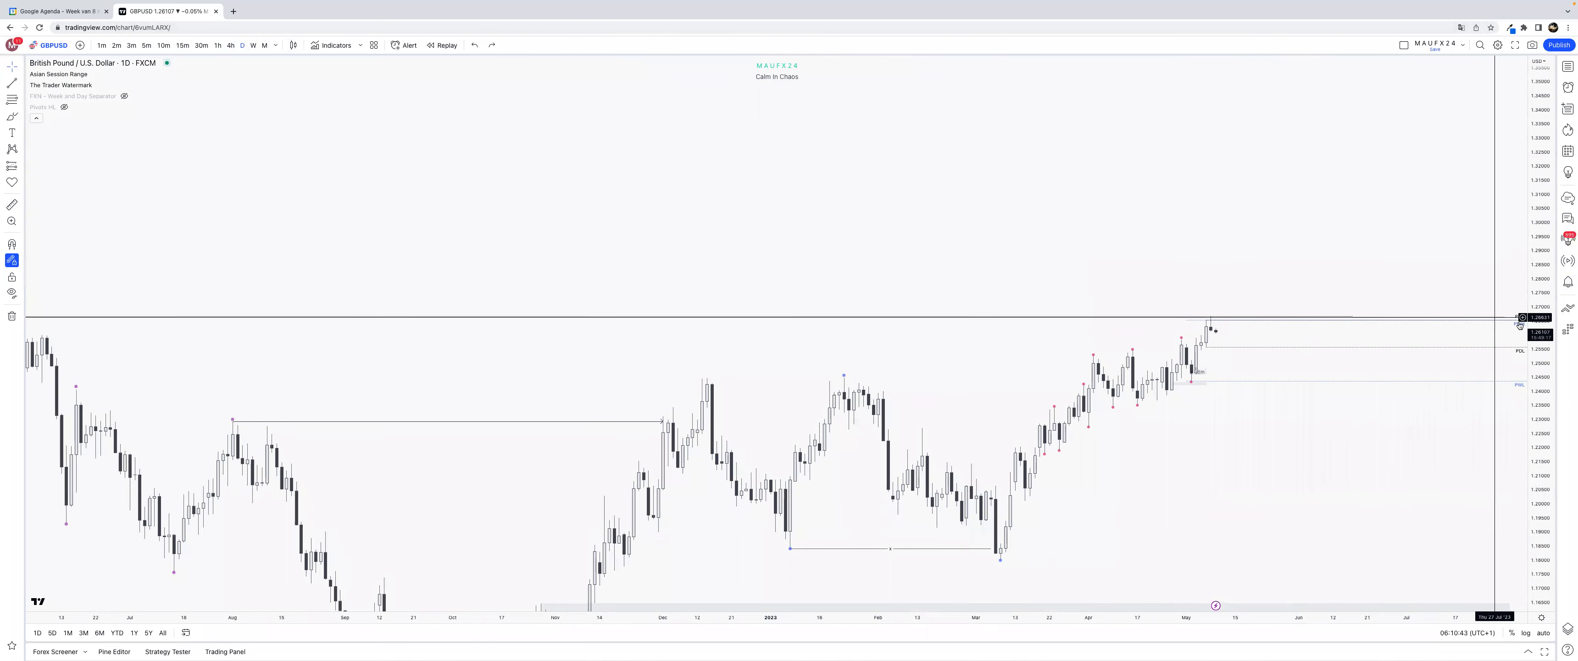
drag(1508, 317, 1501, 299)
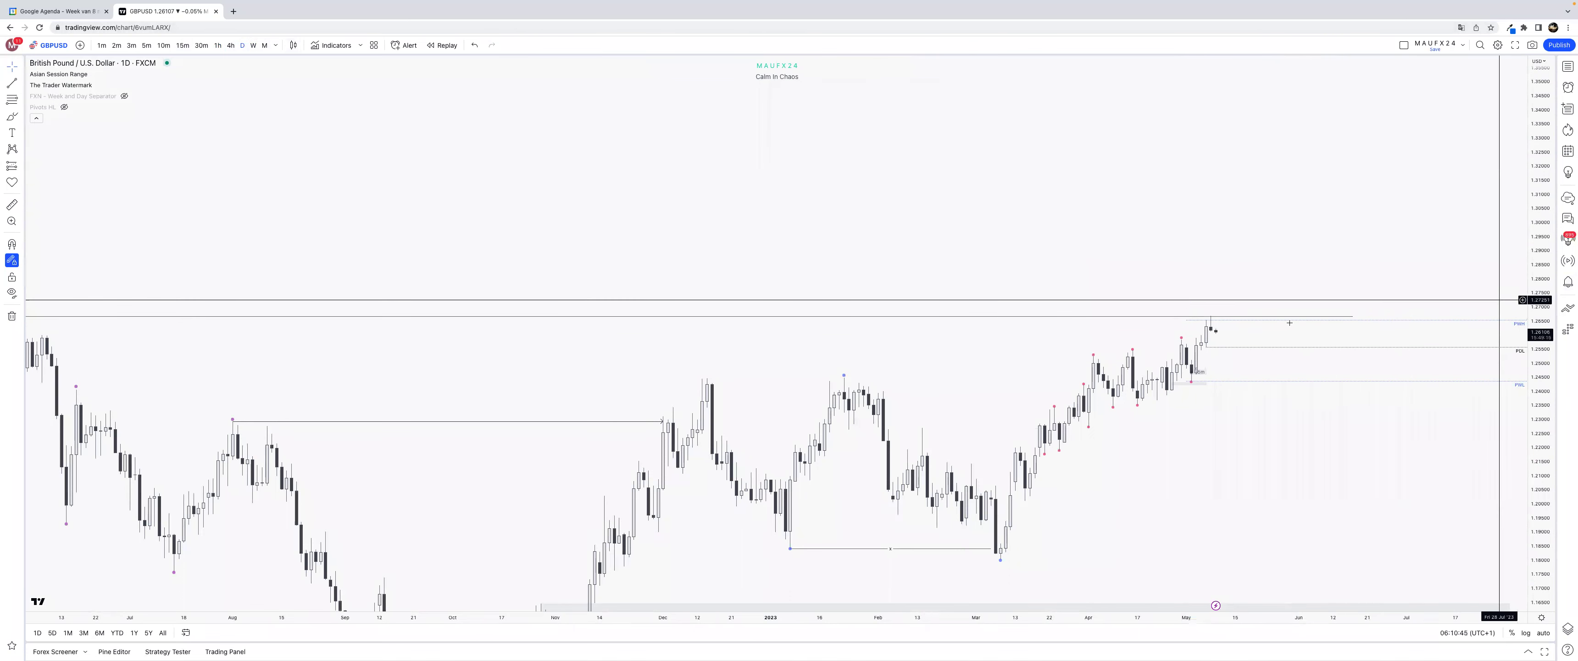
key(Delete)
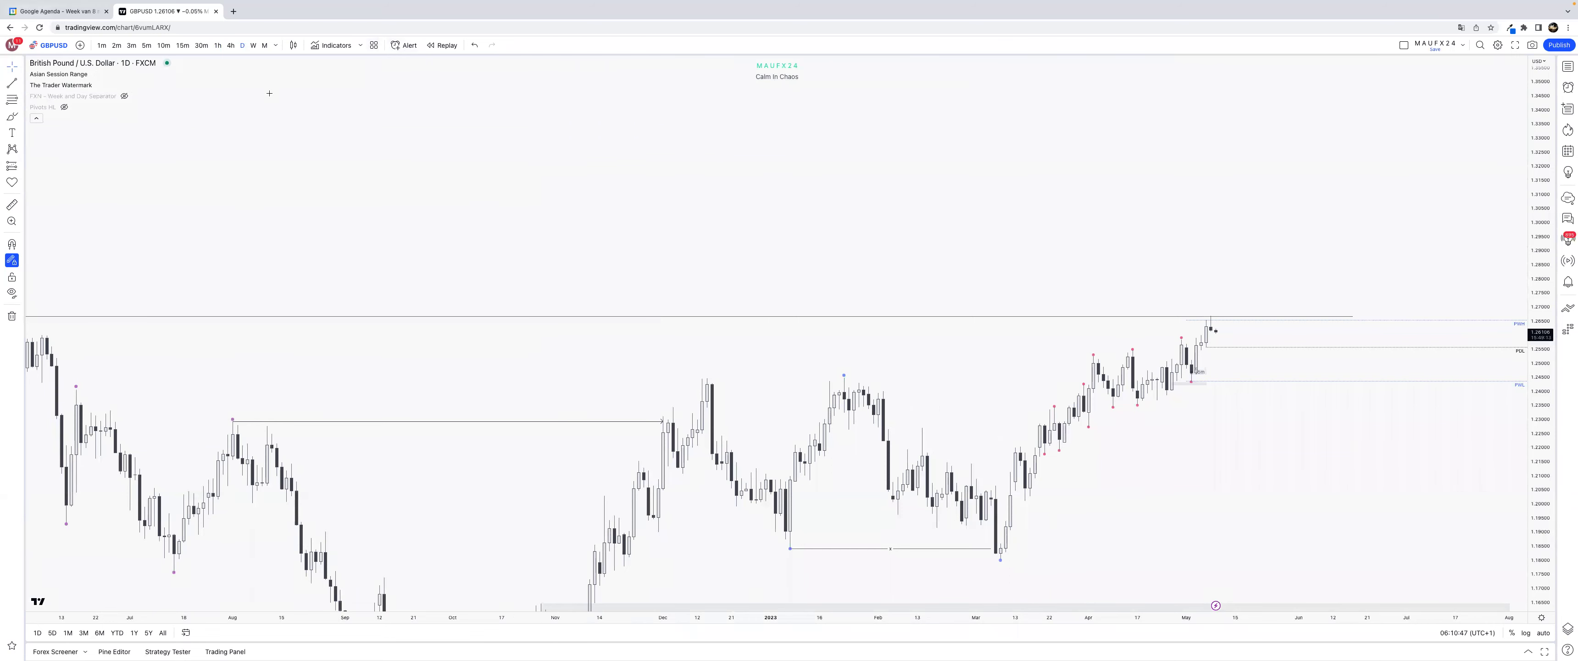
Place a horizontal ray at the 8 May daily high and apply the saved template that labels it PDH.
drag(1544, 348, 1558, 318)
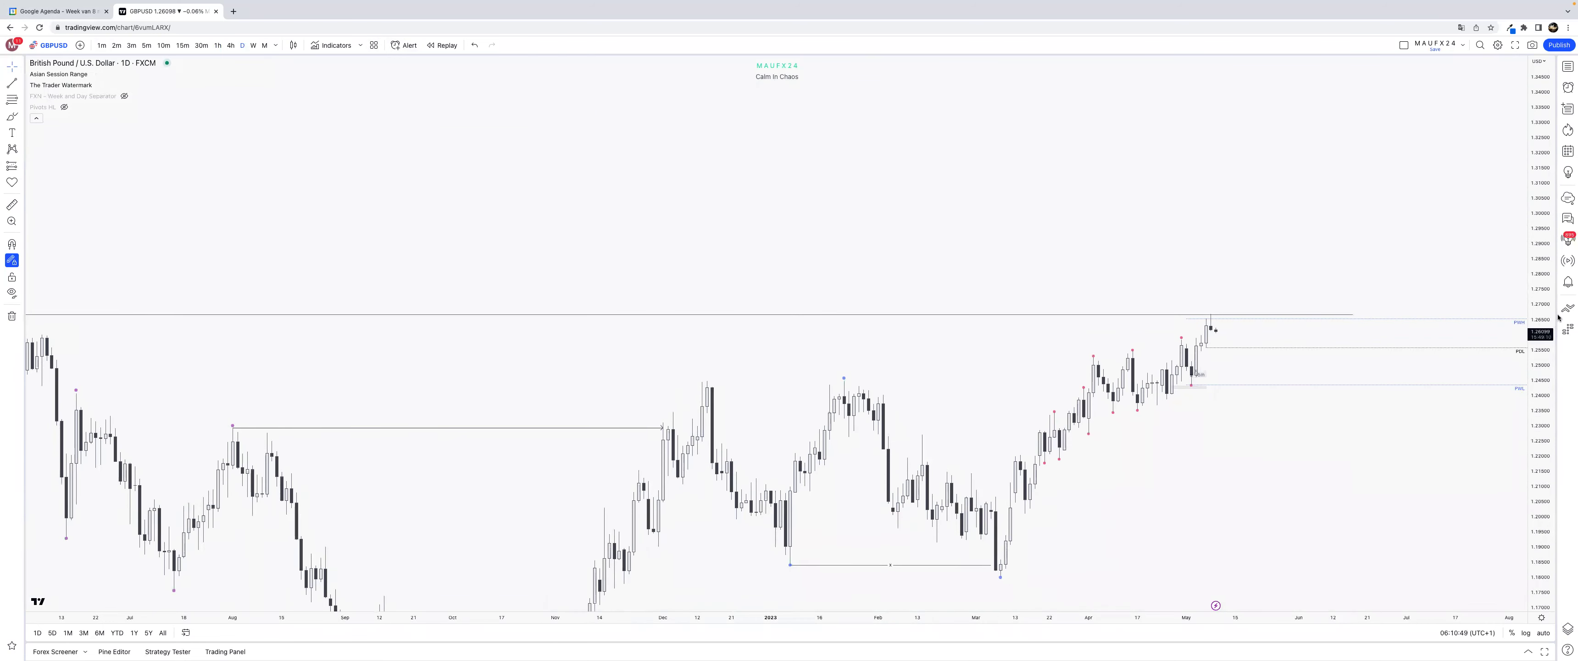
scroll(1558, 318, up, 3)
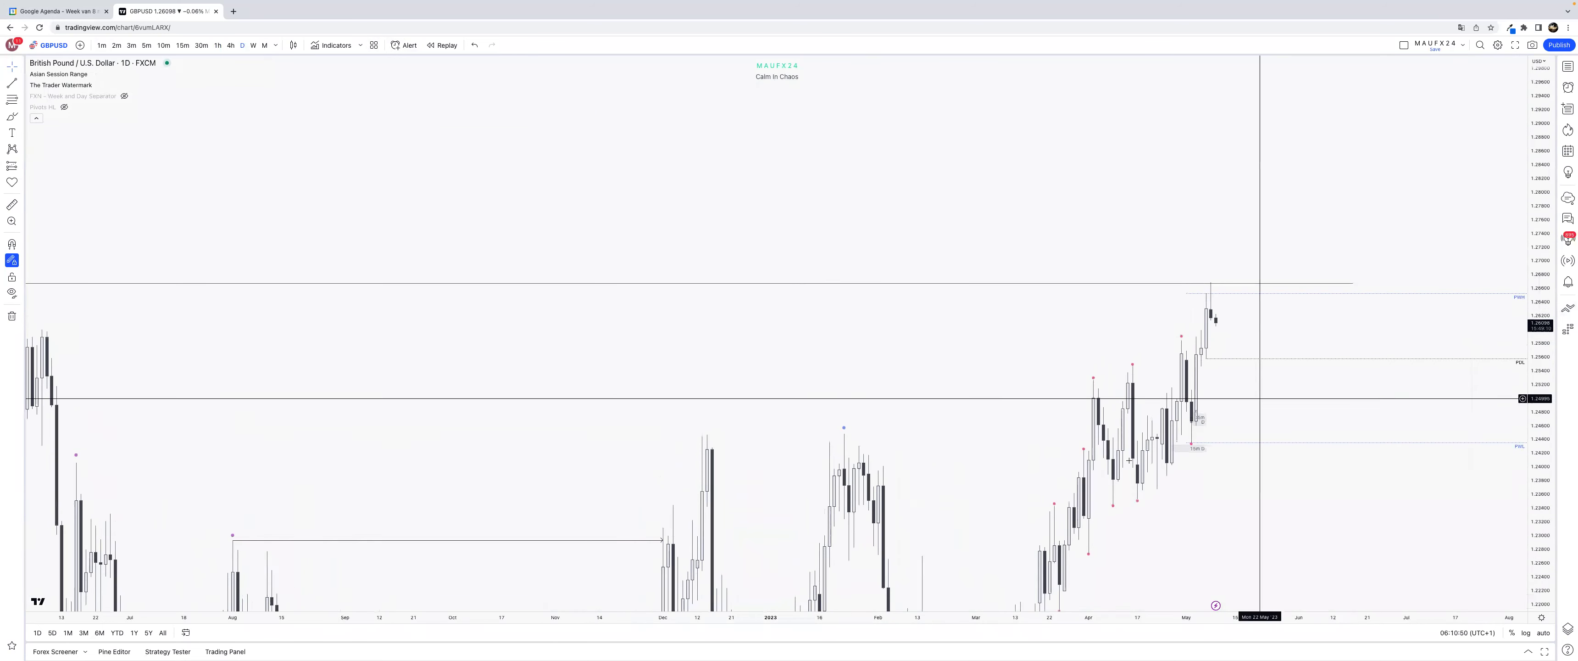
click(22, 84)
click(48, 226)
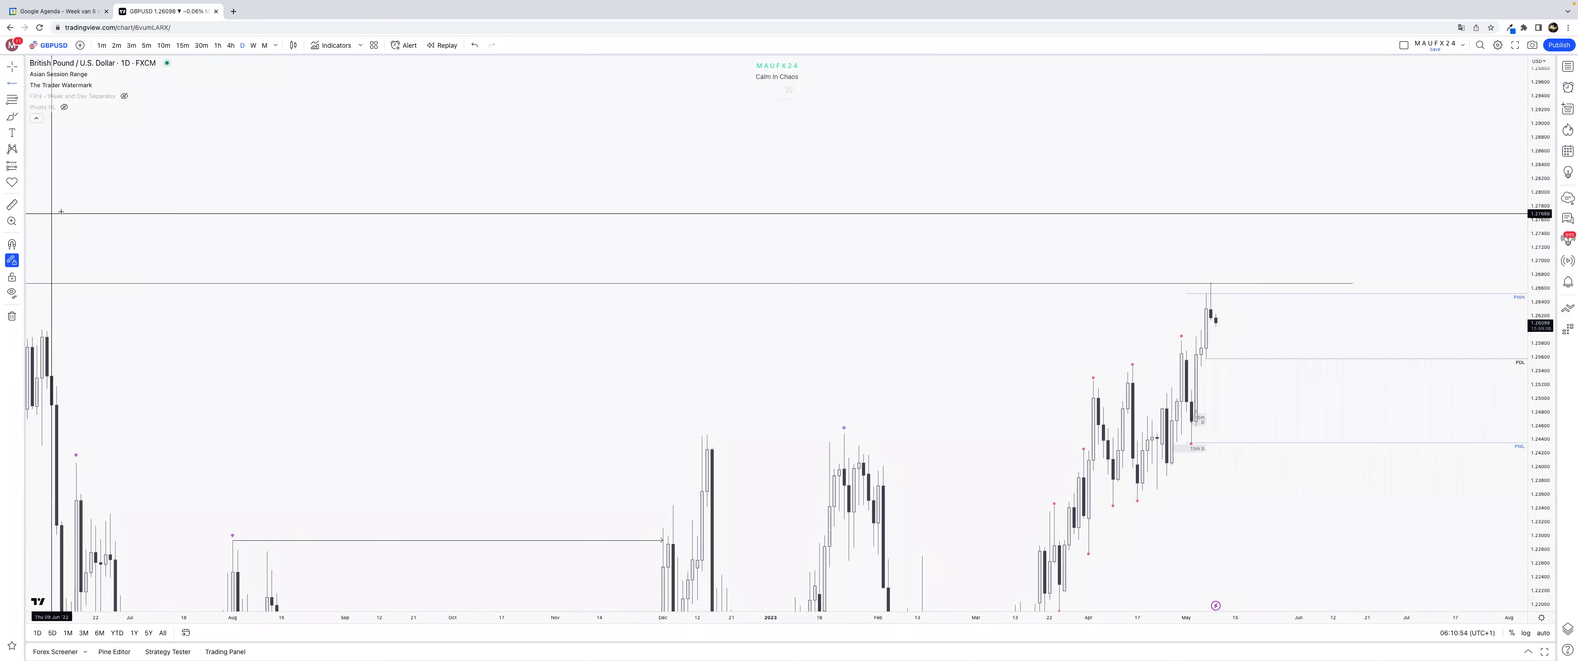
click(1215, 285)
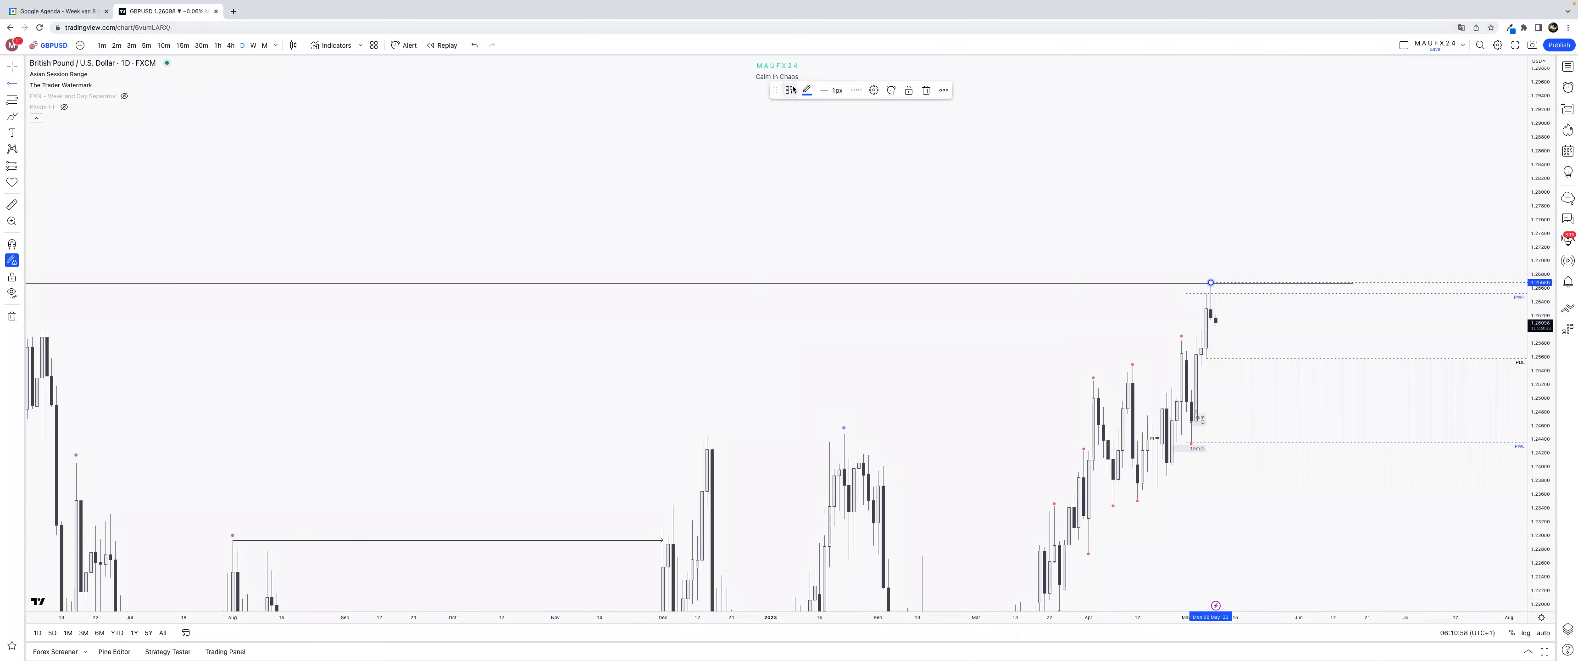
click(792, 160)
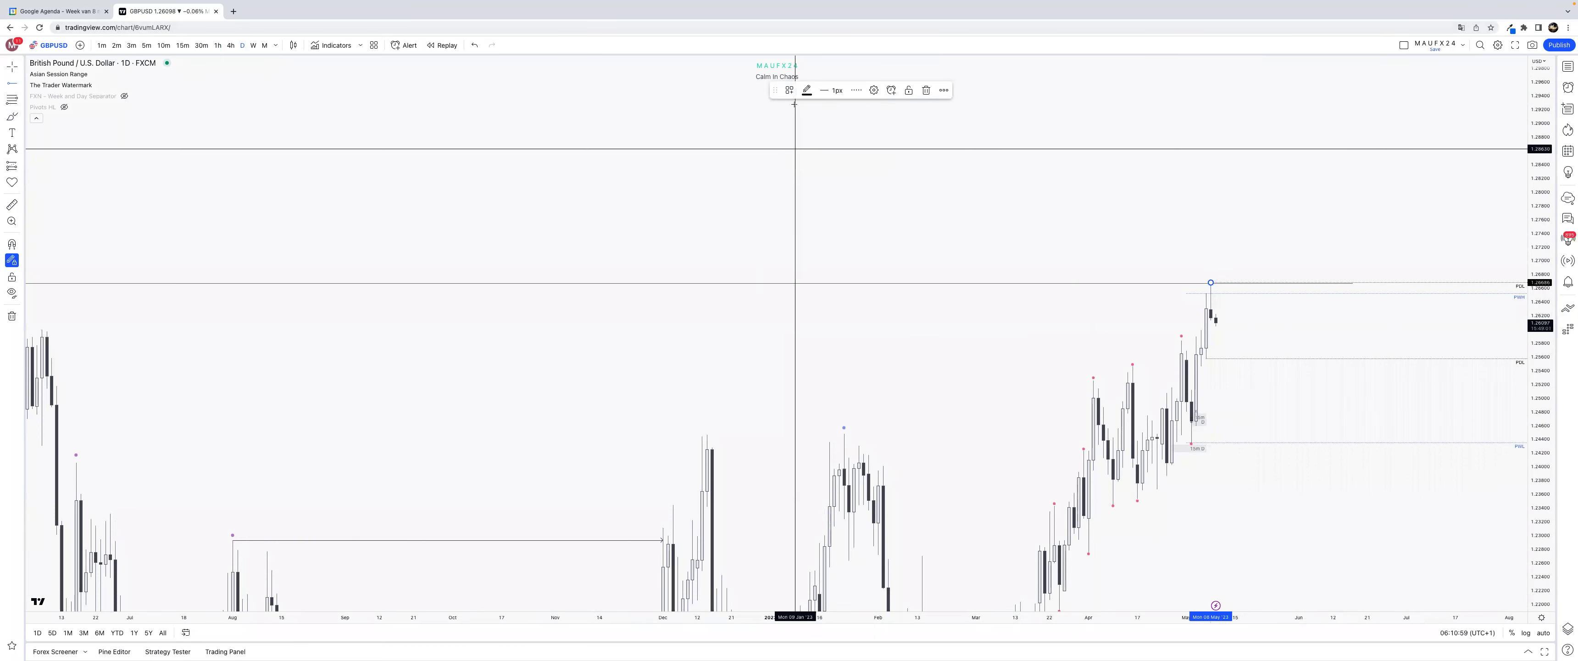
click(793, 145)
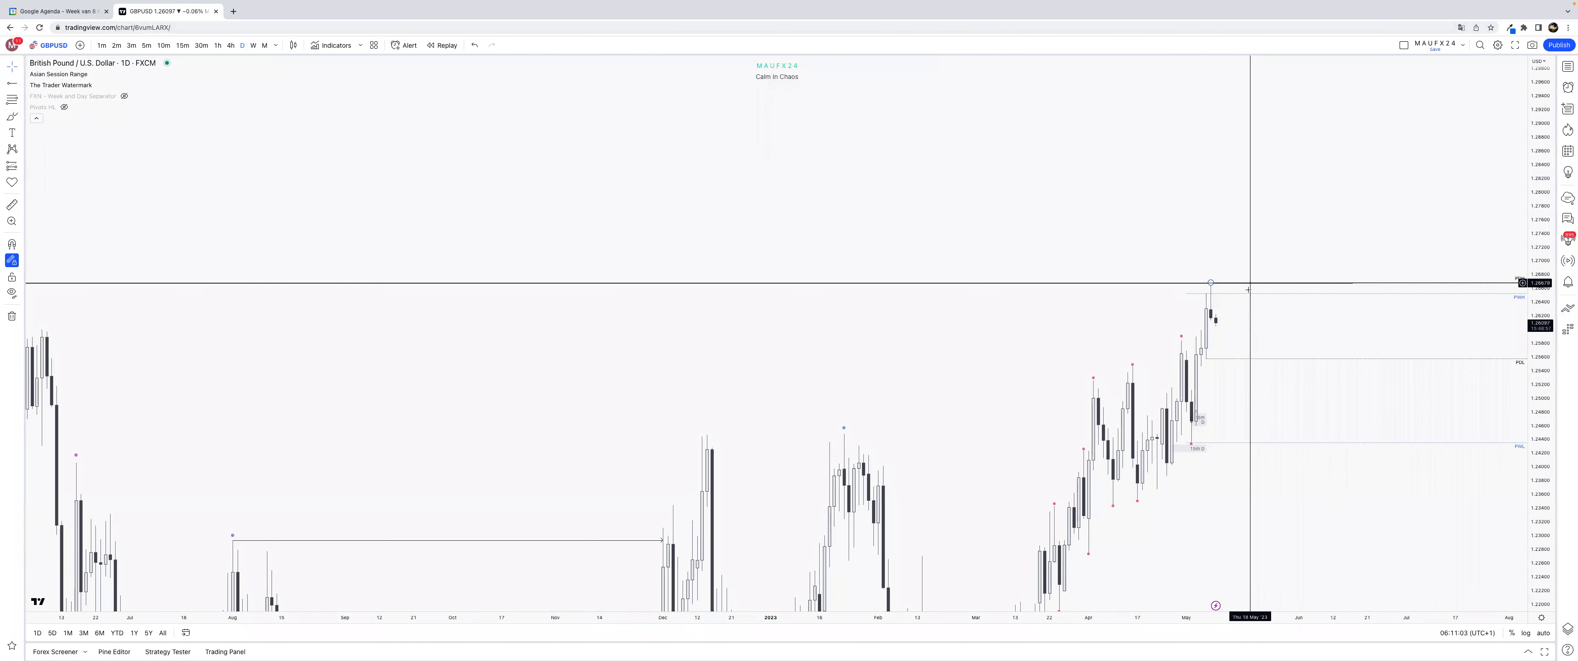
key(super+z)
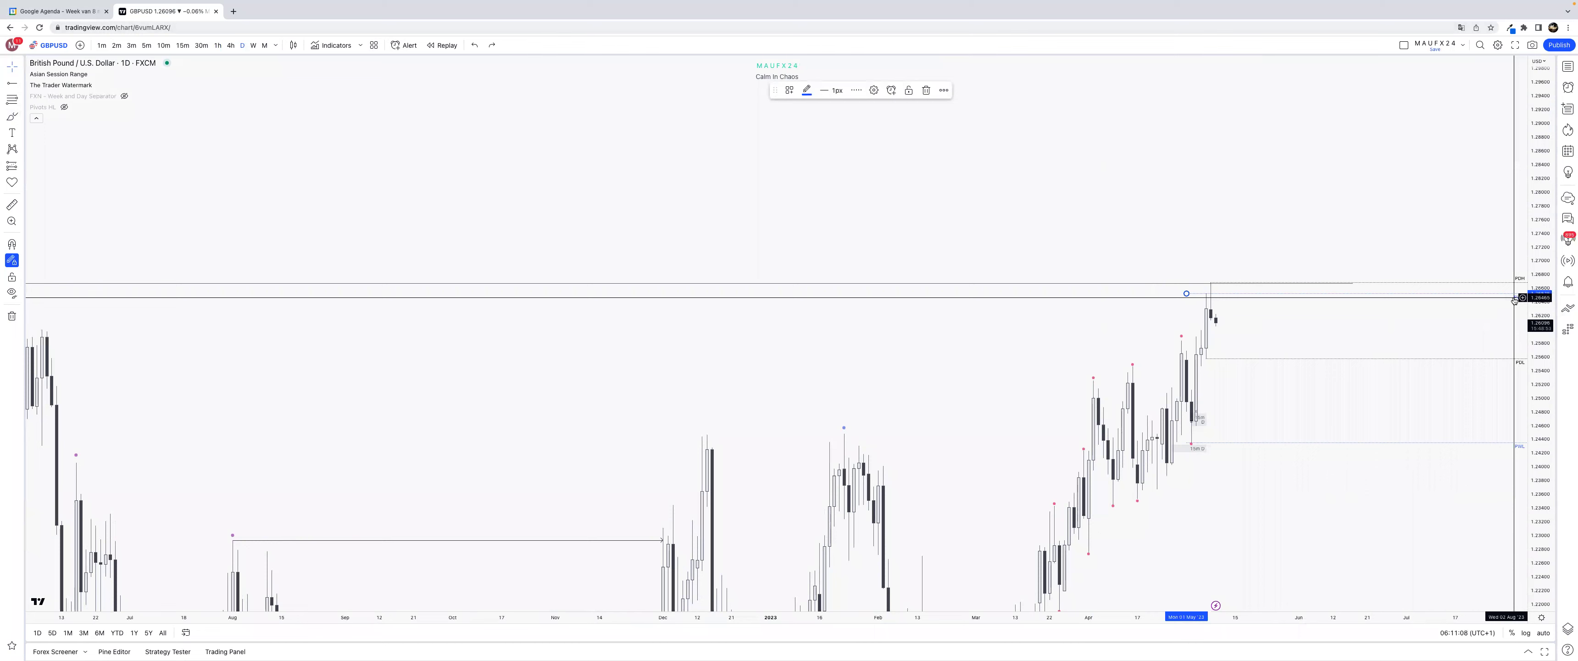
Edit the PWH horizontal ray's label text to add a dash suffix after "PWH".
double_click(1515, 299)
click(786, 398)
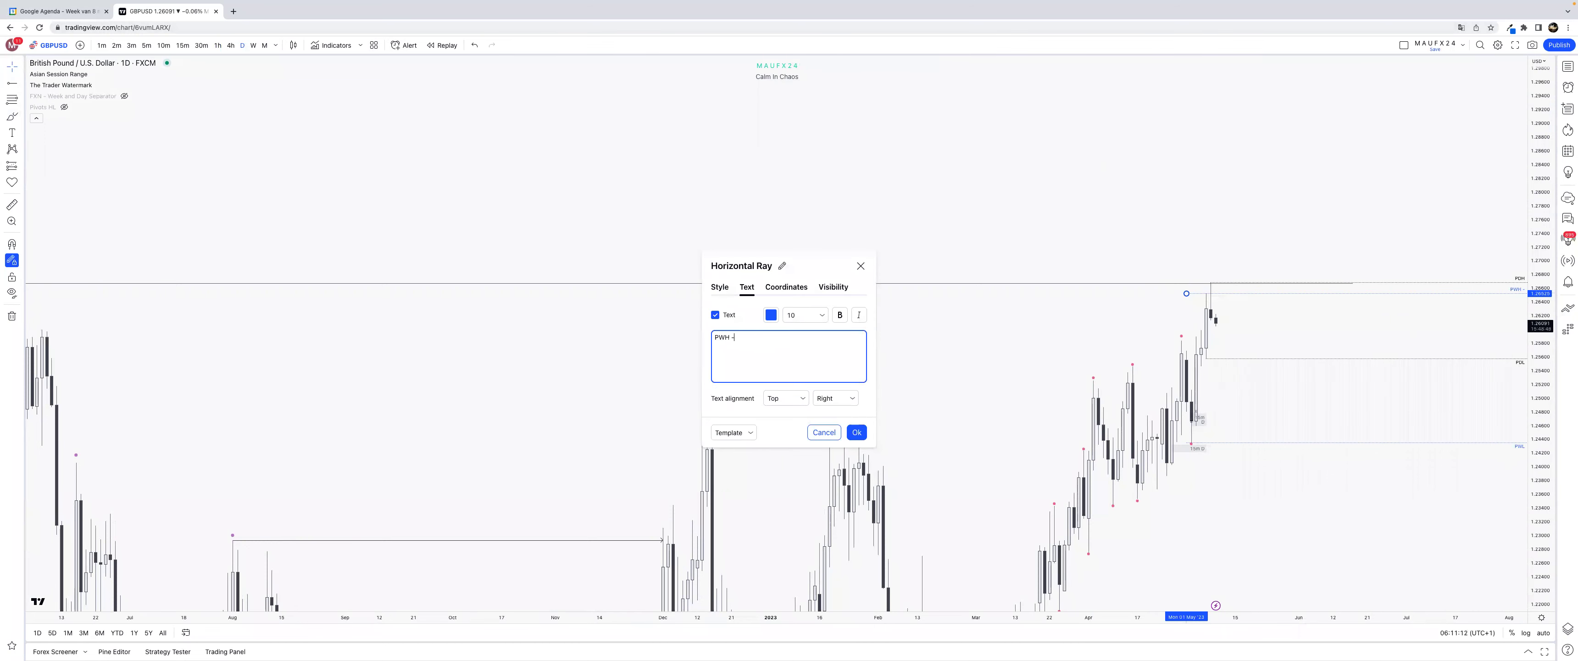
click(857, 432)
scroll(1284, 609, up, 3)
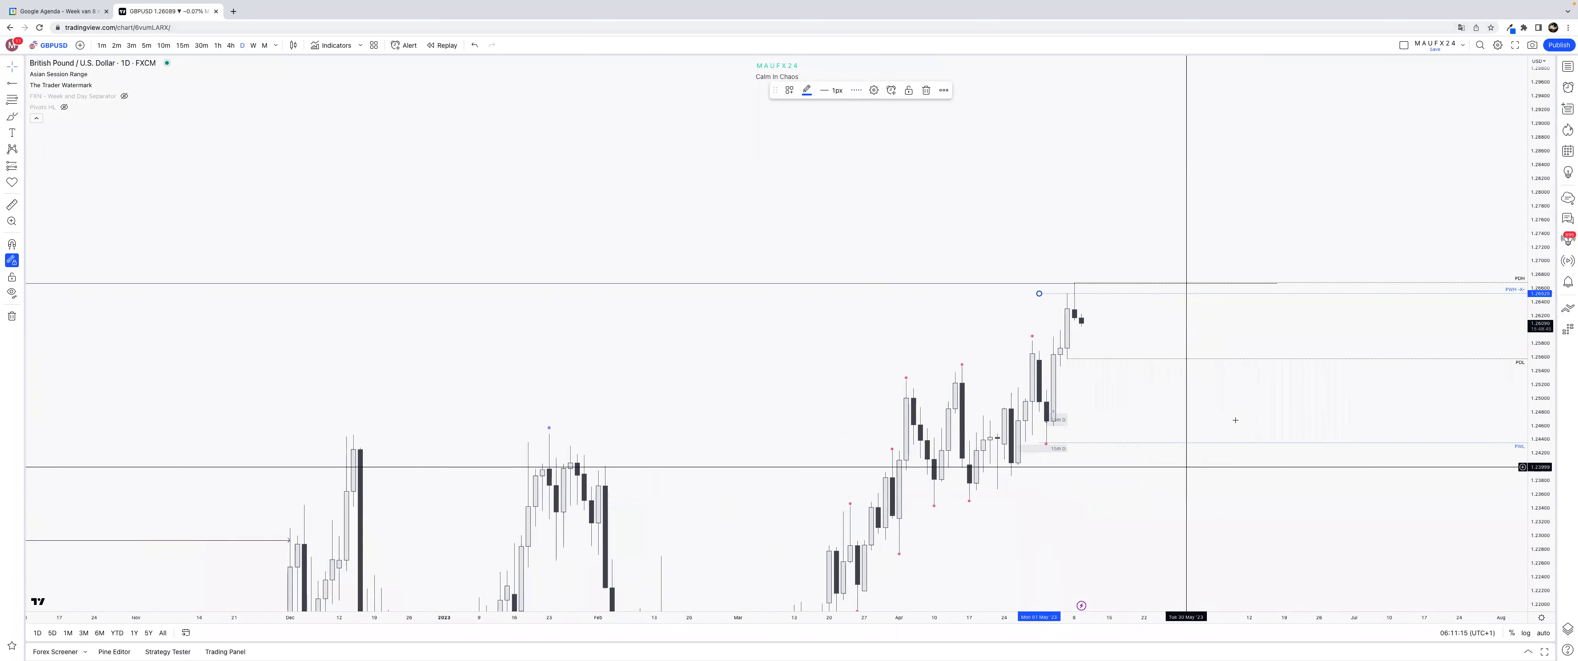
click(1076, 249)
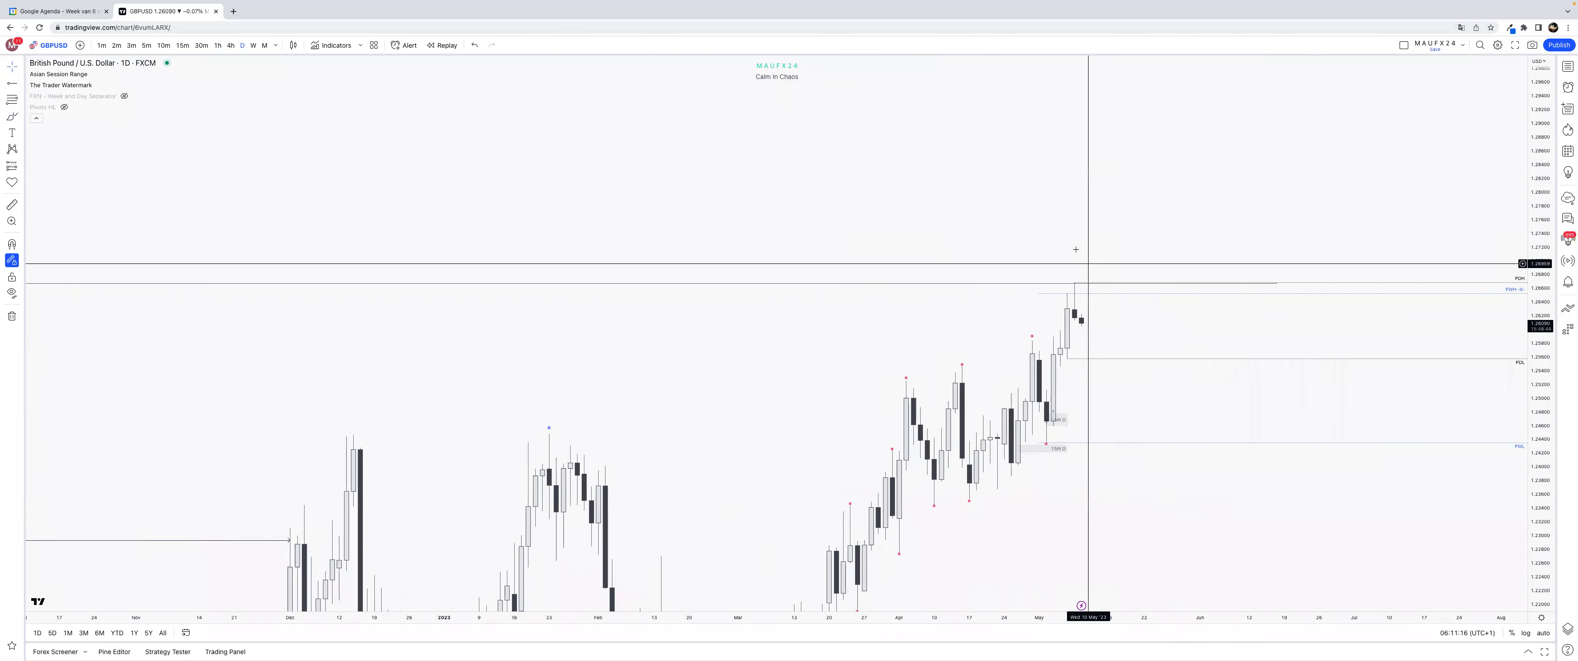
Draw a horizontal trend line on the 1h chart from the 5 May high at the PWH level to the 8 May candles.
click(24, 86)
click(61, 86)
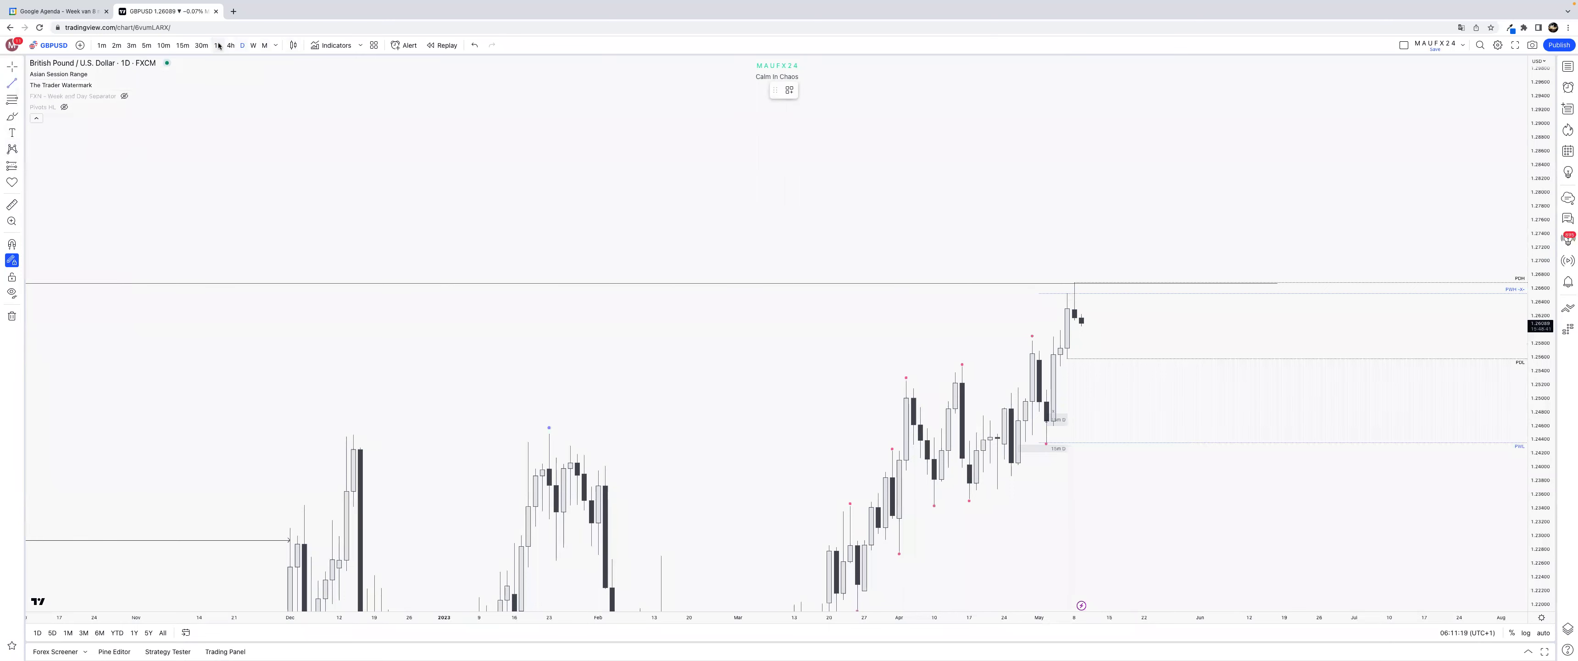
click(218, 45)
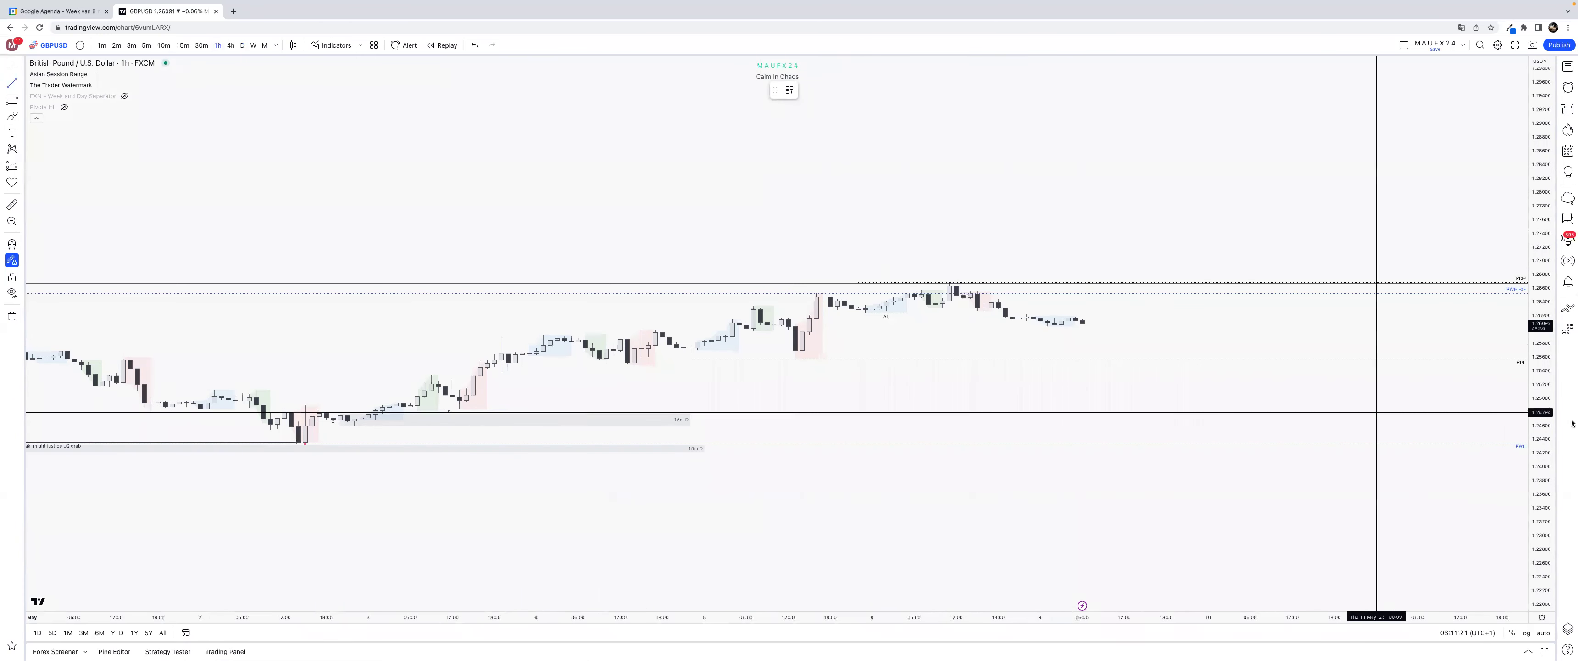
drag(1538, 508, 1538, 61)
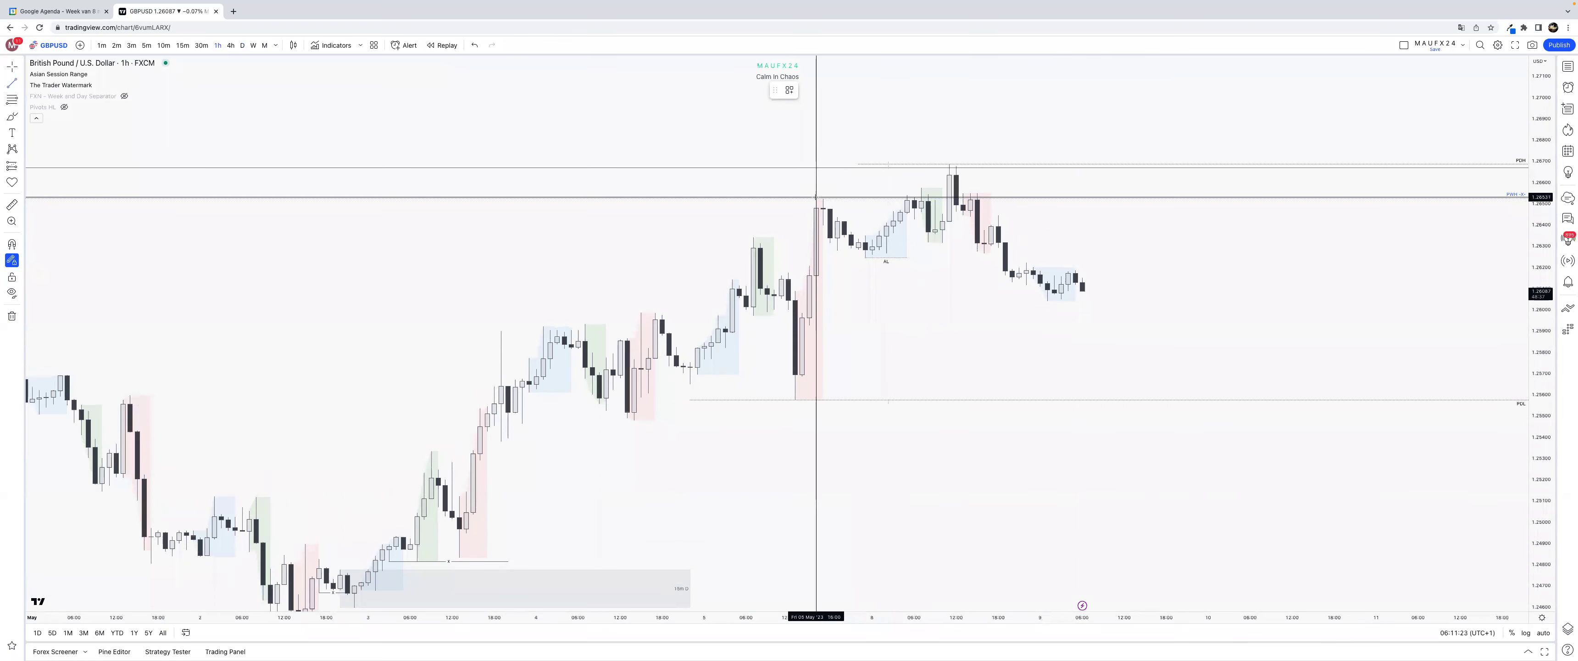
key(super)
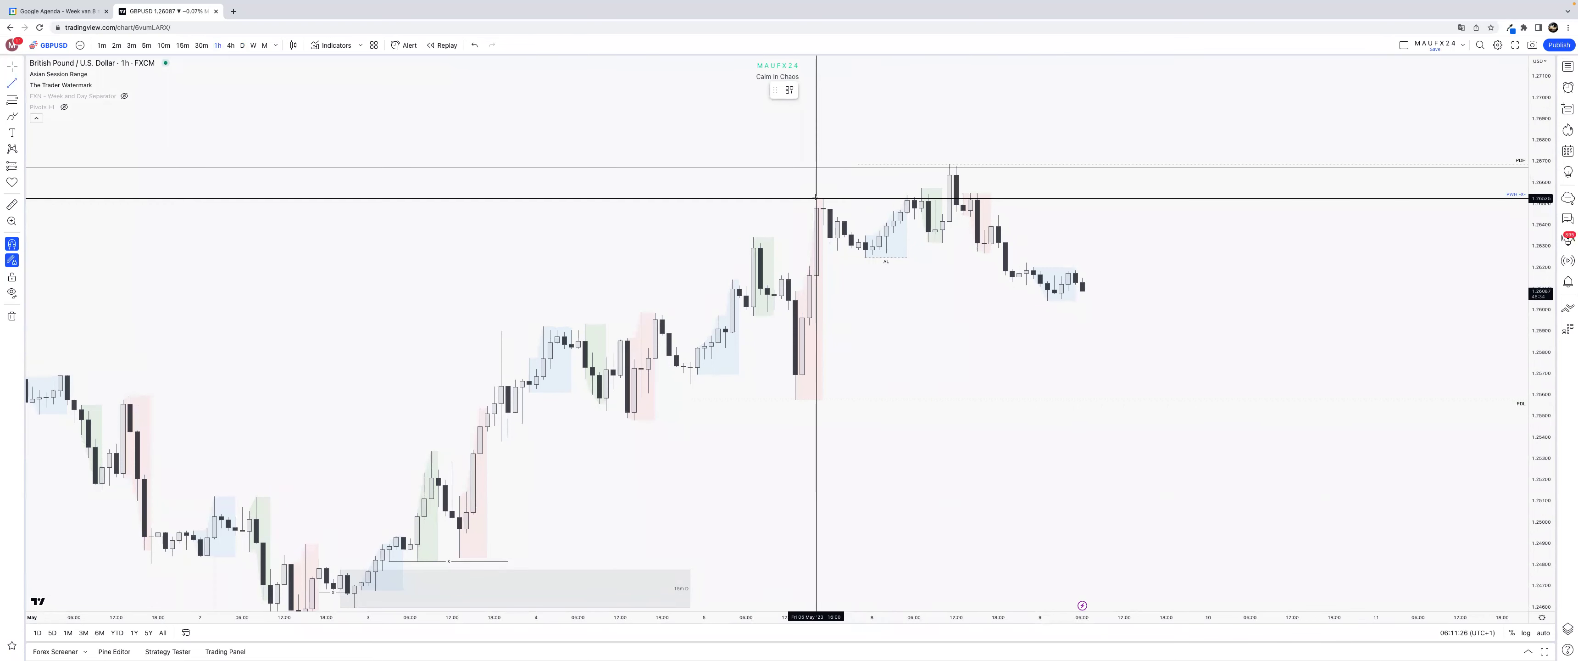
click(816, 198)
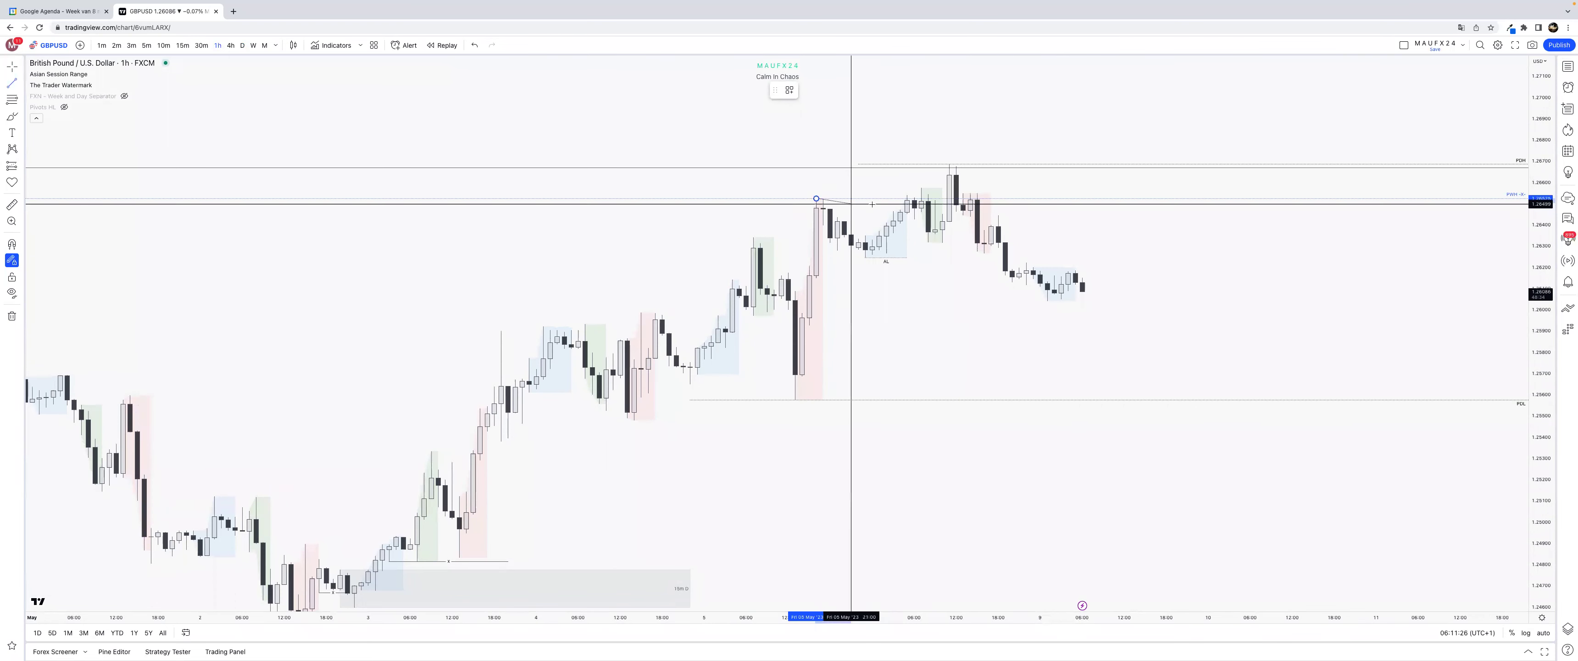
click(901, 194)
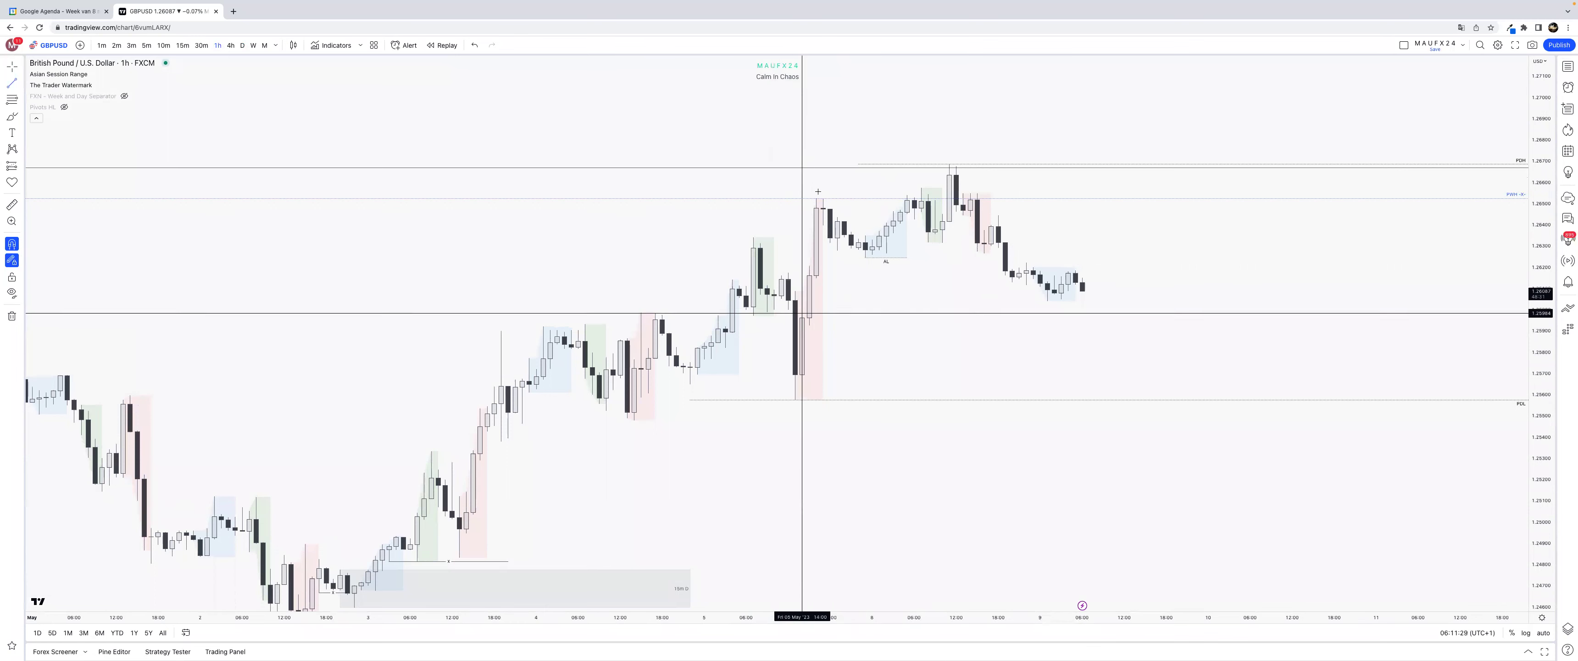
click(816, 197)
drag(906, 198, 900, 198)
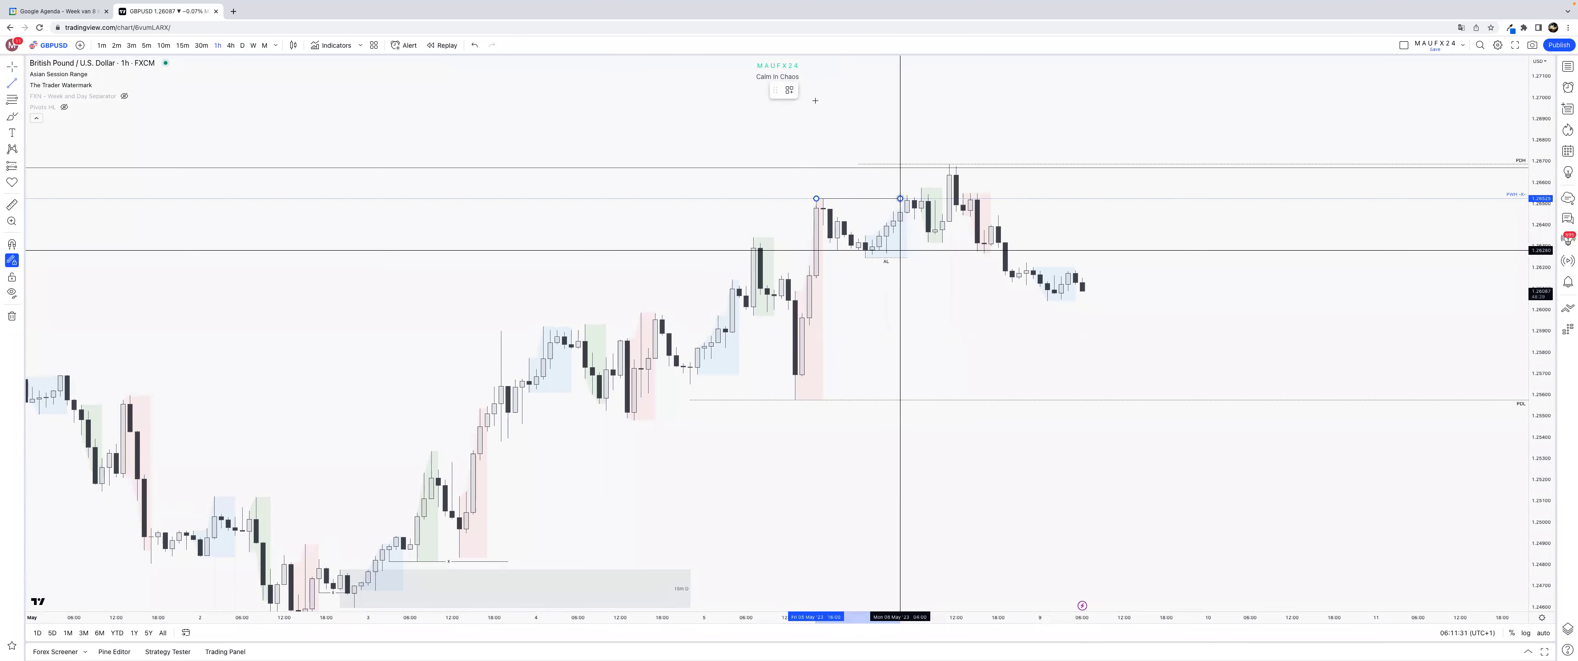
Apply a saved template to the new trend line and label it "PWH".
click(800, 178)
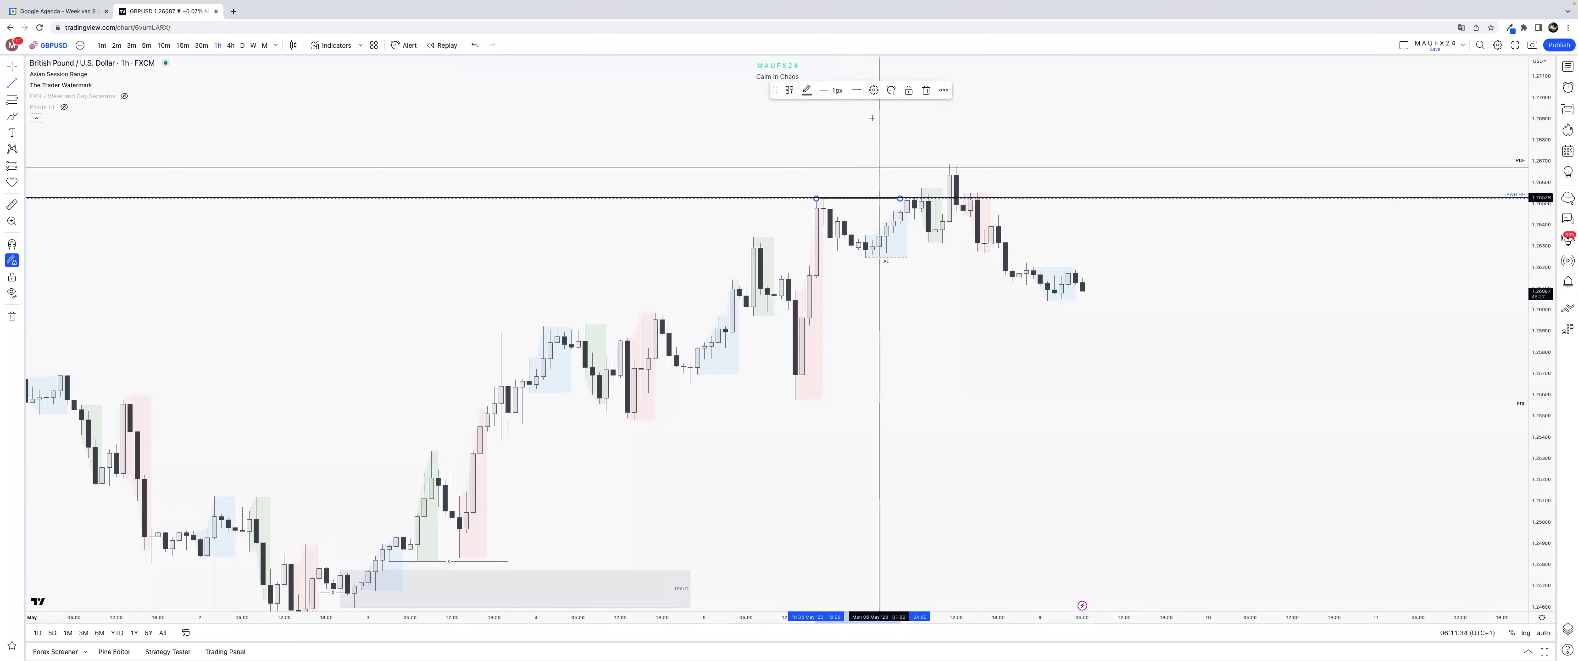
click(874, 90)
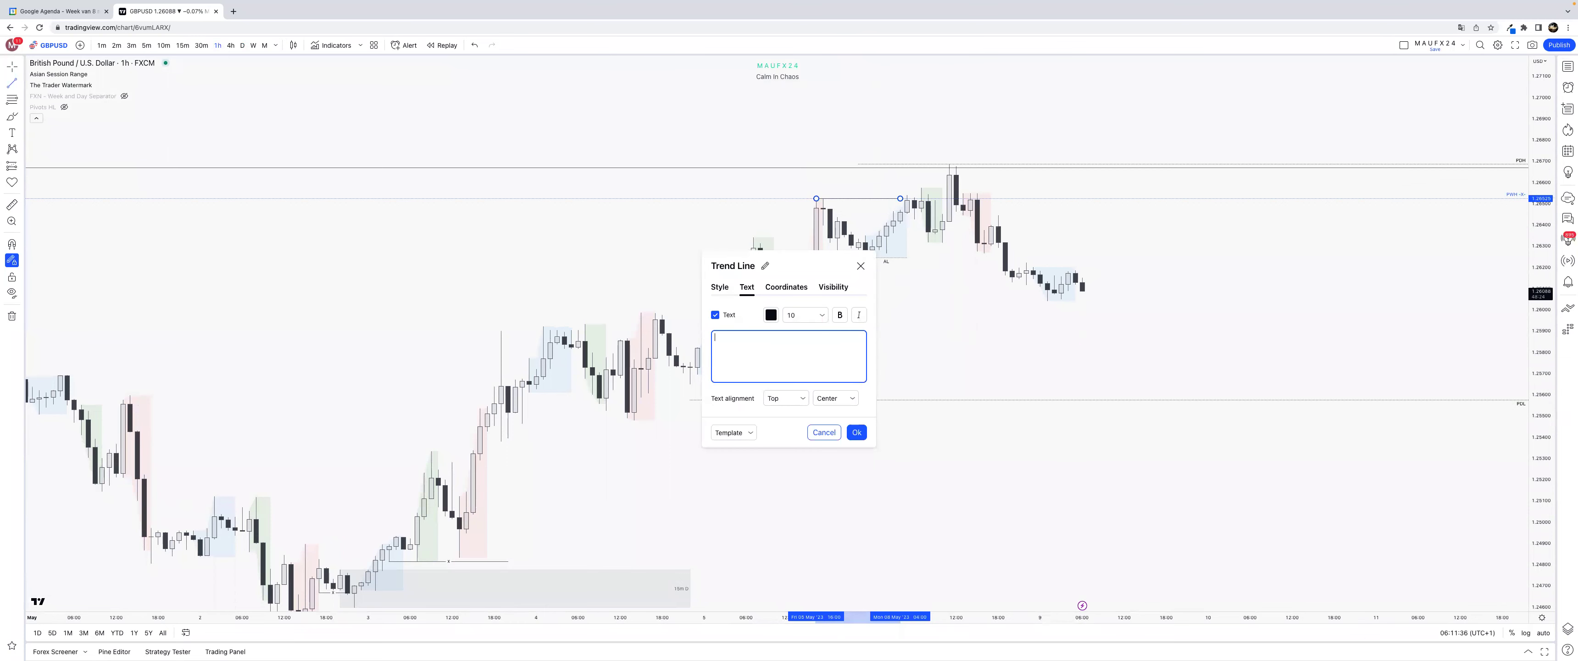
text(PWH)
click(857, 432)
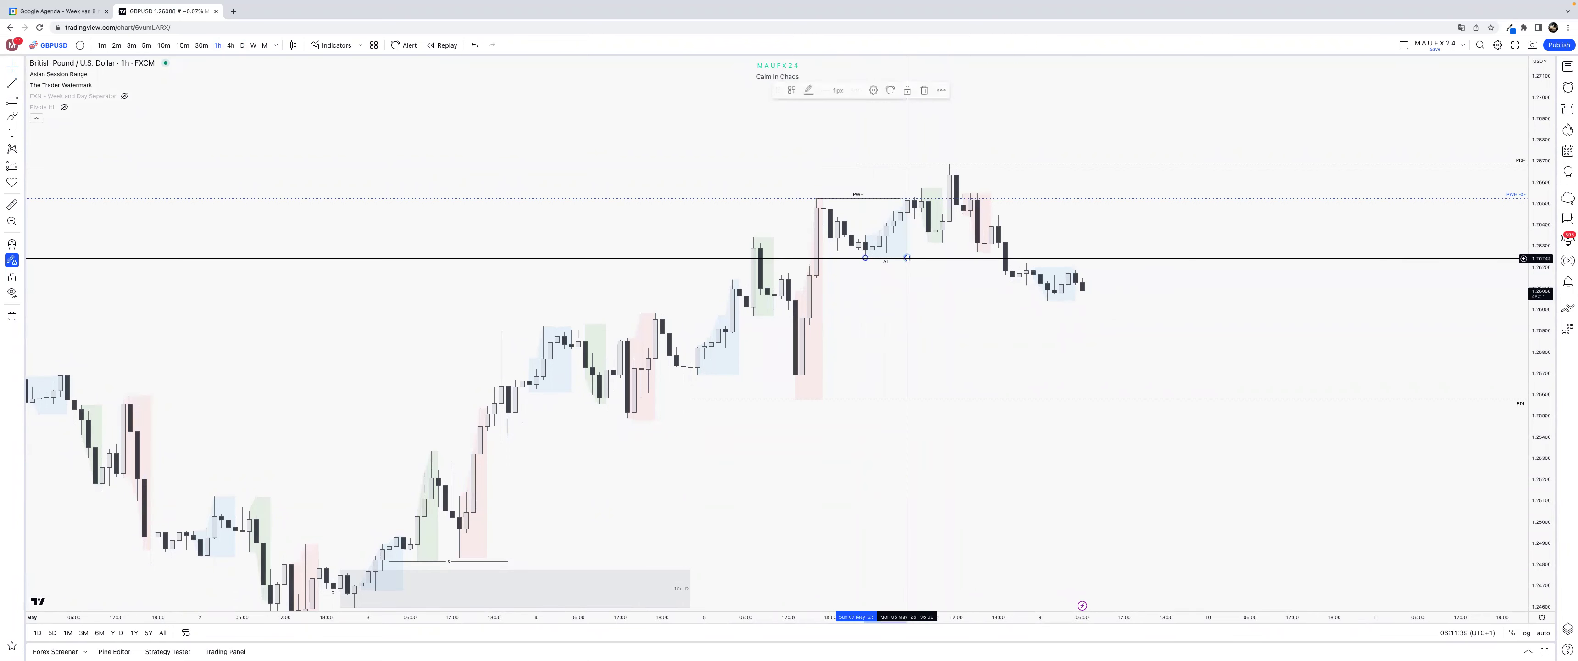
Delete the short labelled line beneath the 8 May Asian session range.
key(Delete)
drag(1540, 451, 1540, 224)
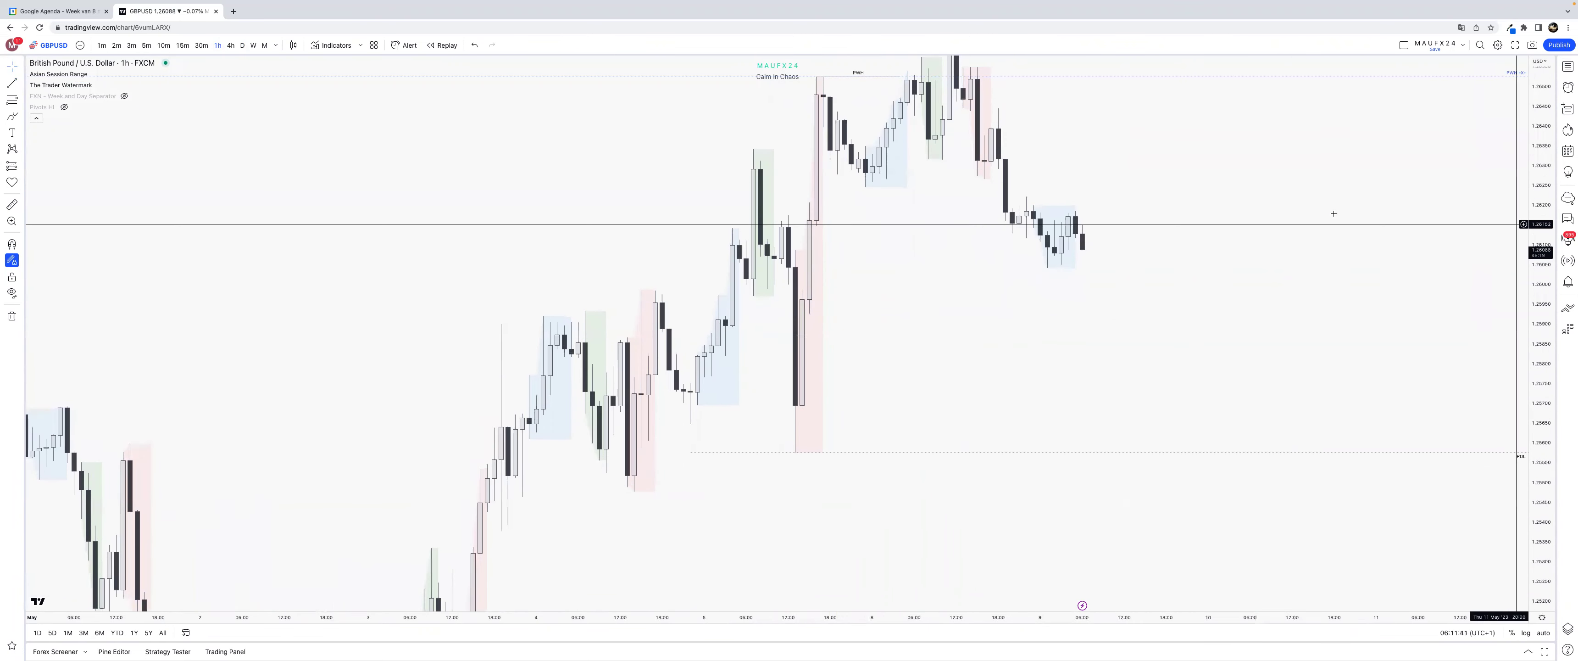
drag(1334, 213, 1343, 340)
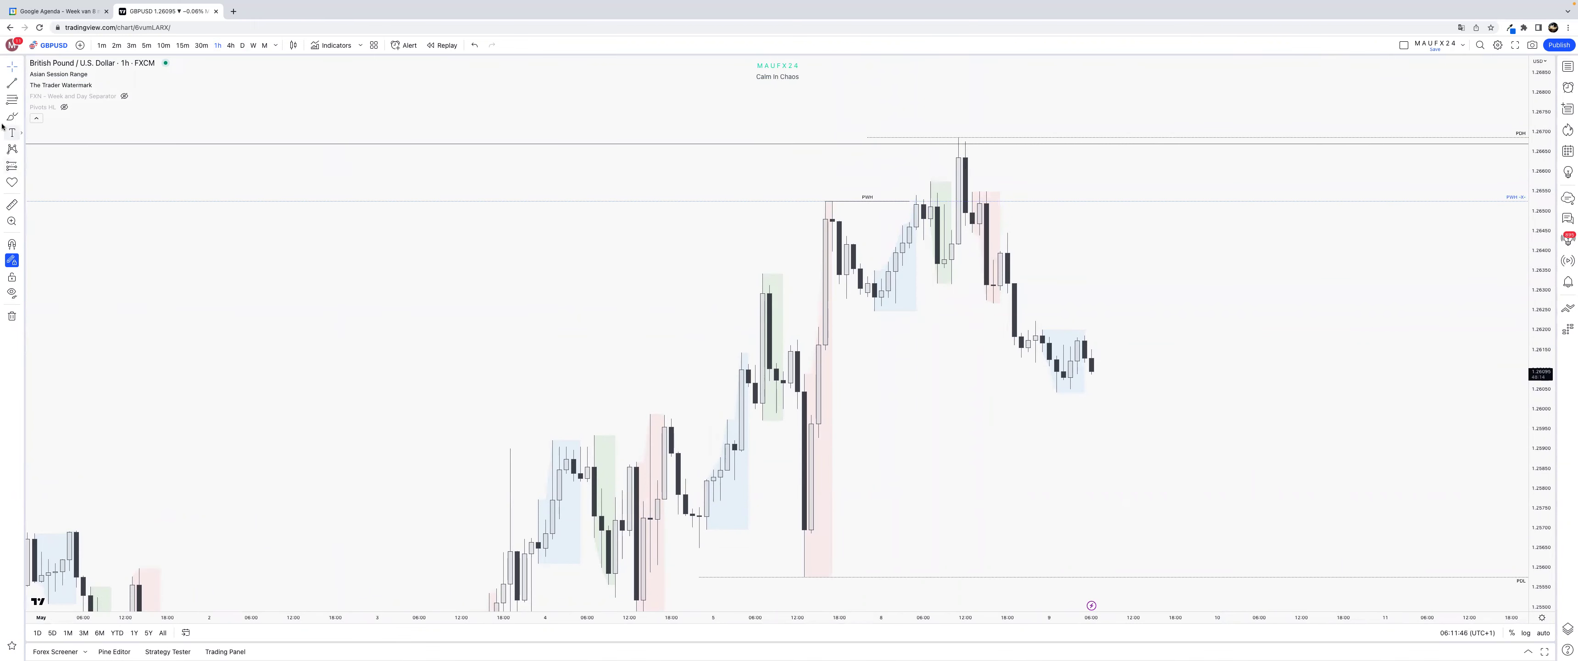
click(9, 100)
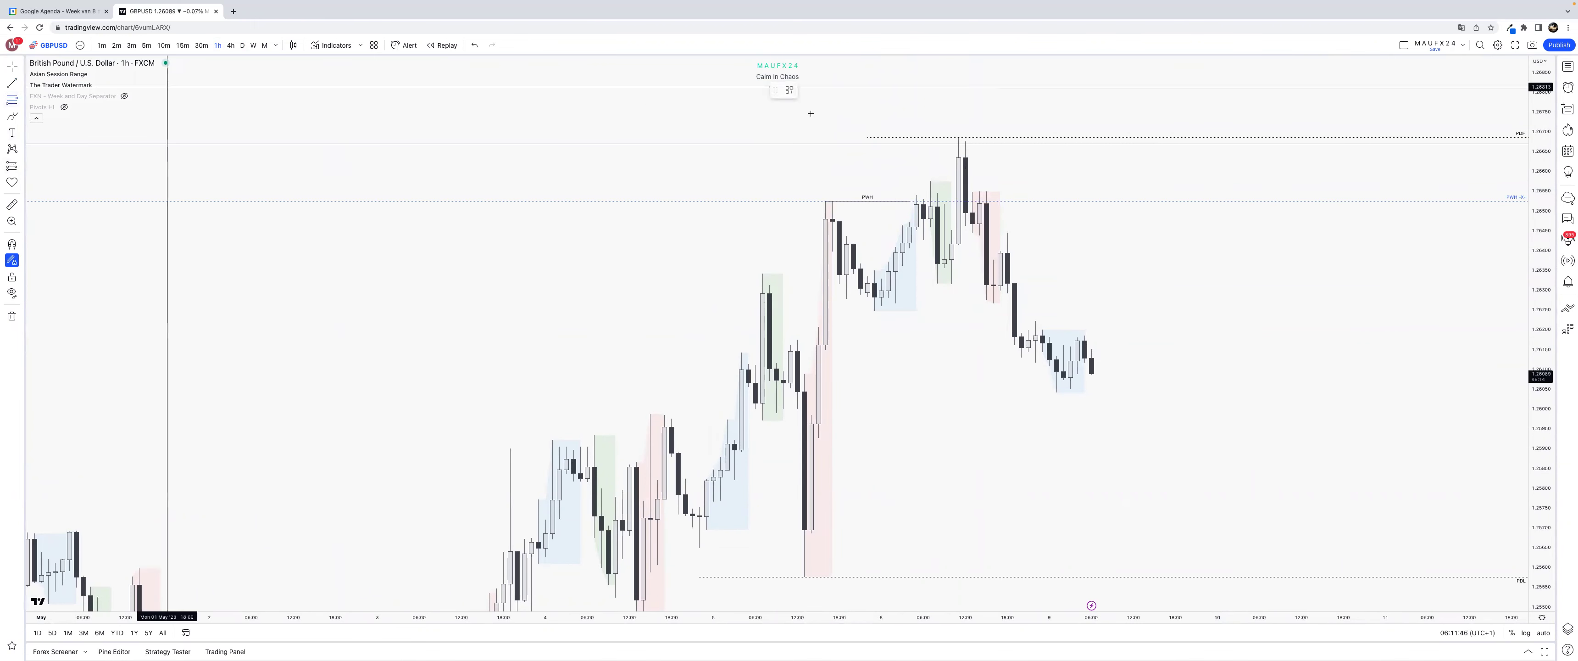
click(959, 136)
click(958, 136)
key(super)
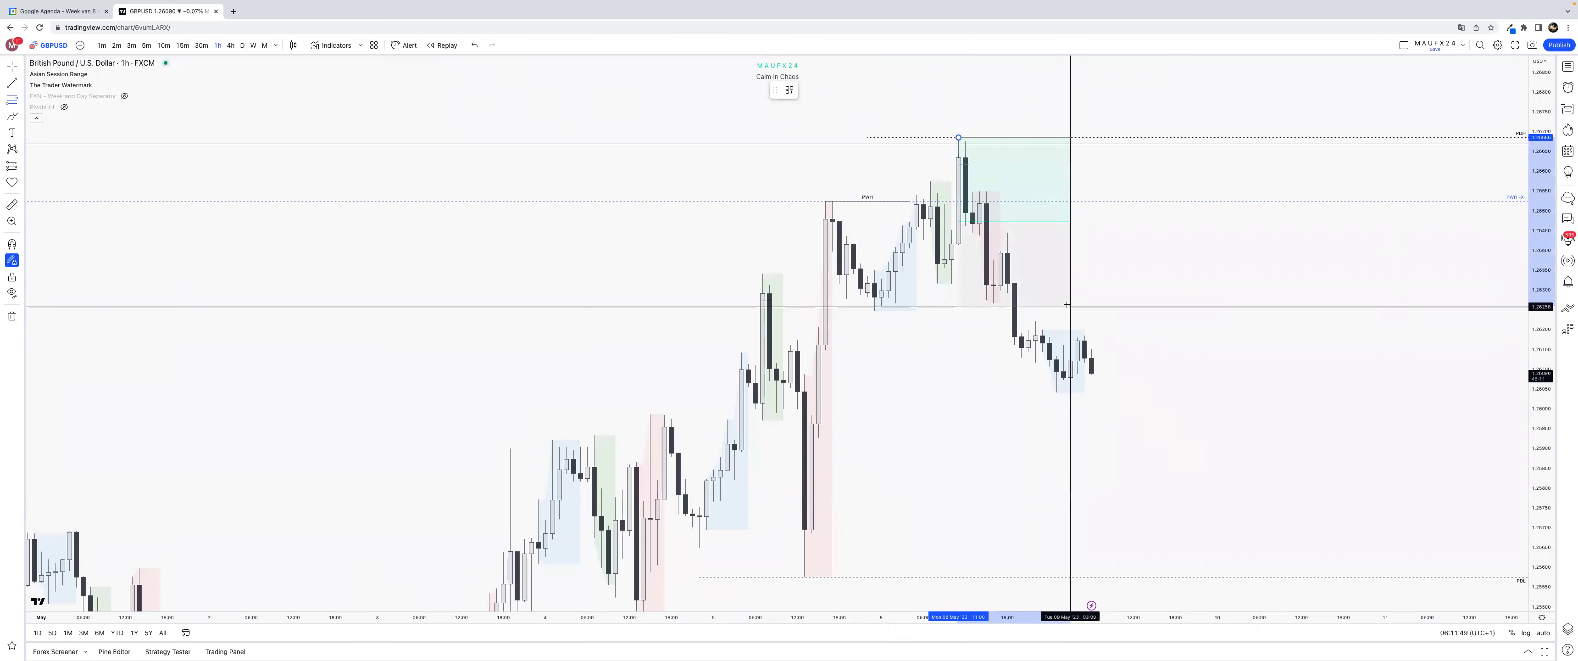
key(Escape)
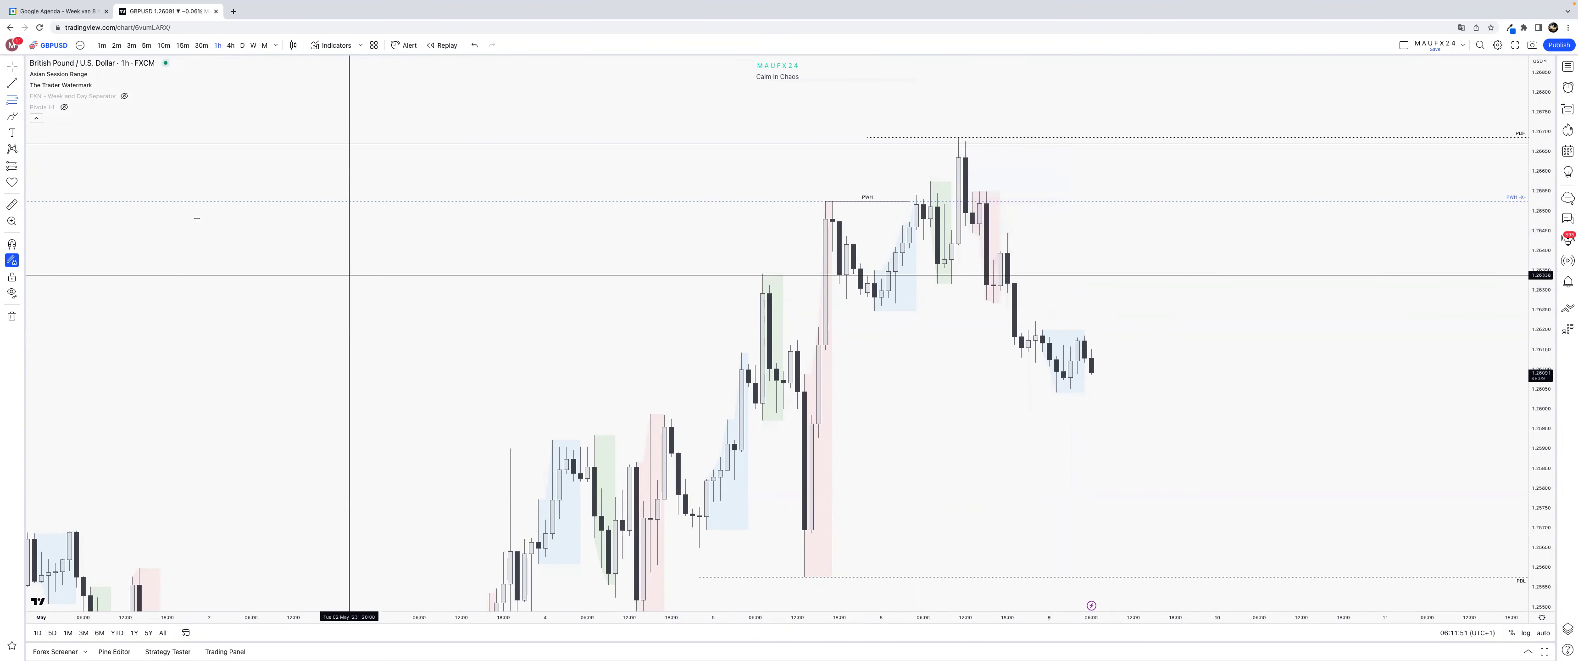
Draw a short horizontal arrow from the low of the 8 May green session range rightward to the red session range.
click(23, 86)
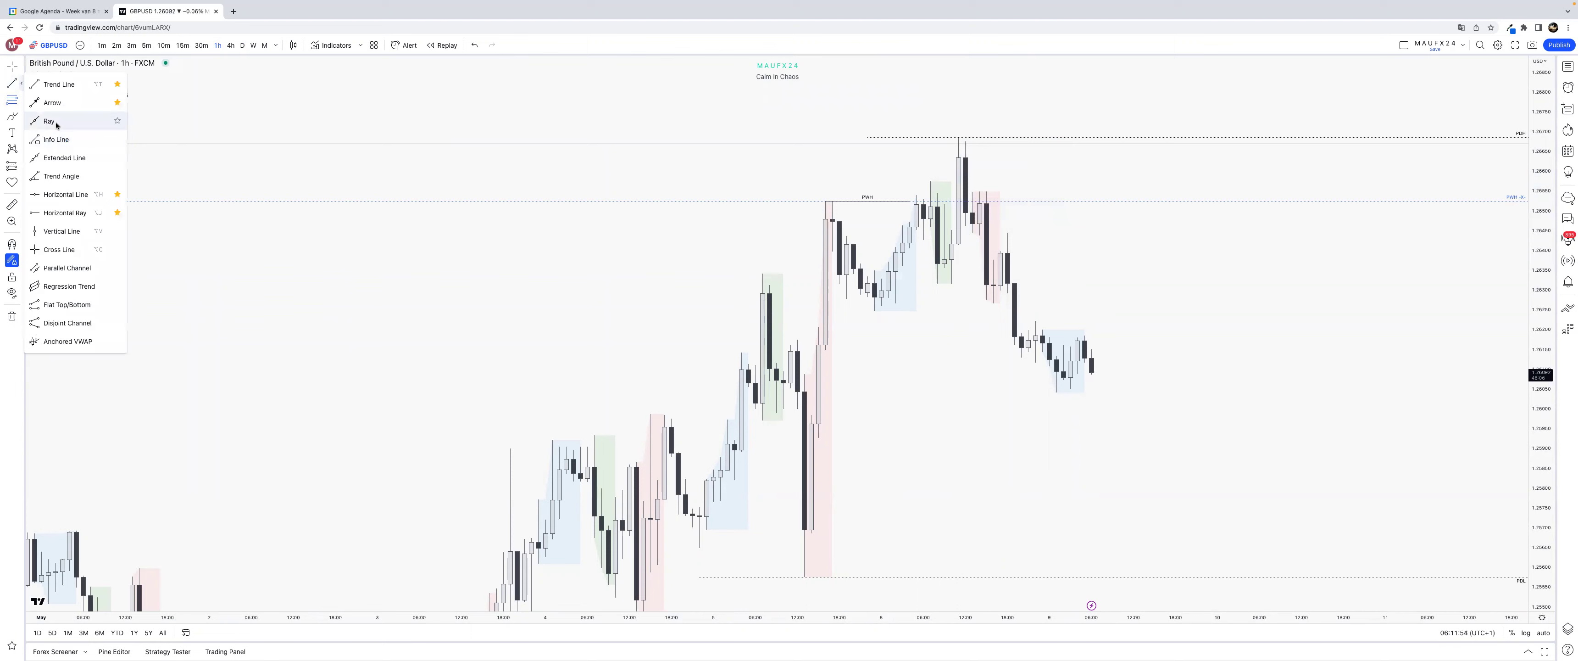
click(52, 99)
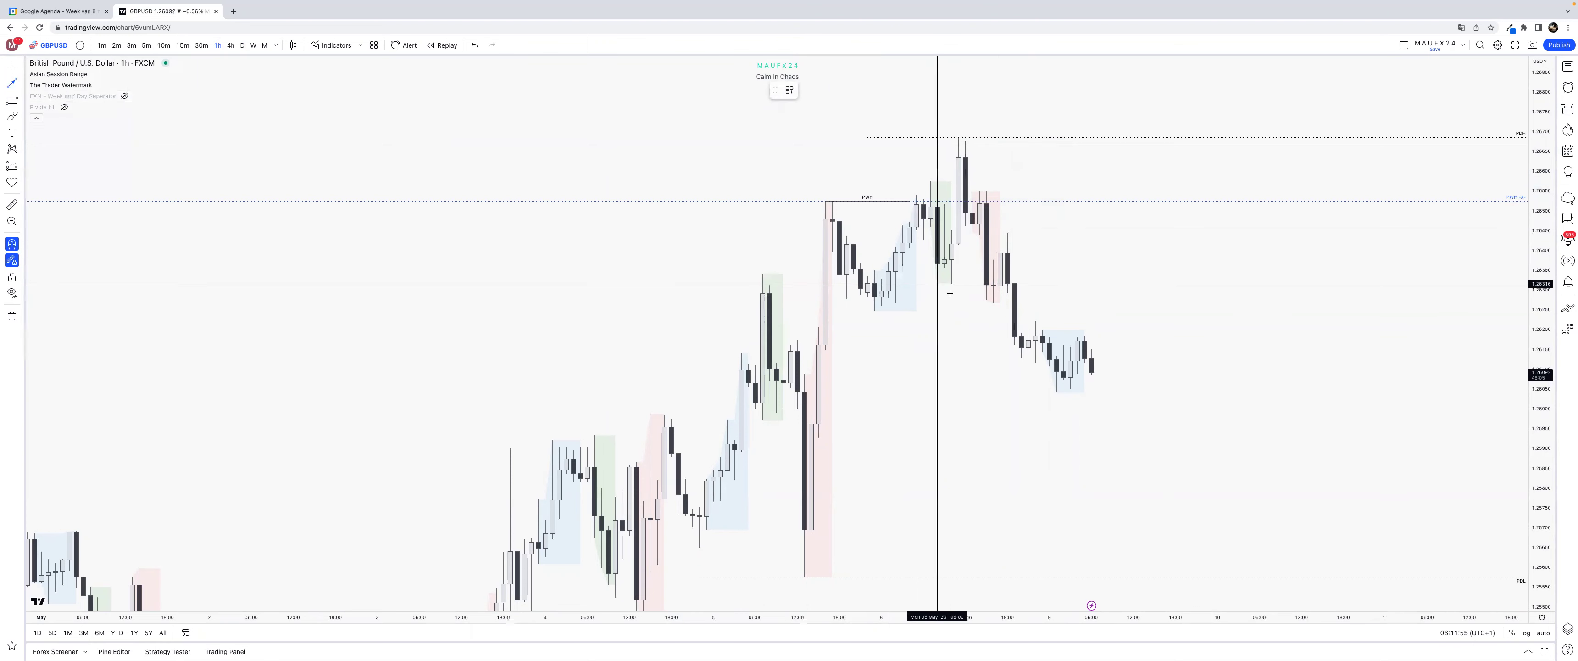
click(980, 284)
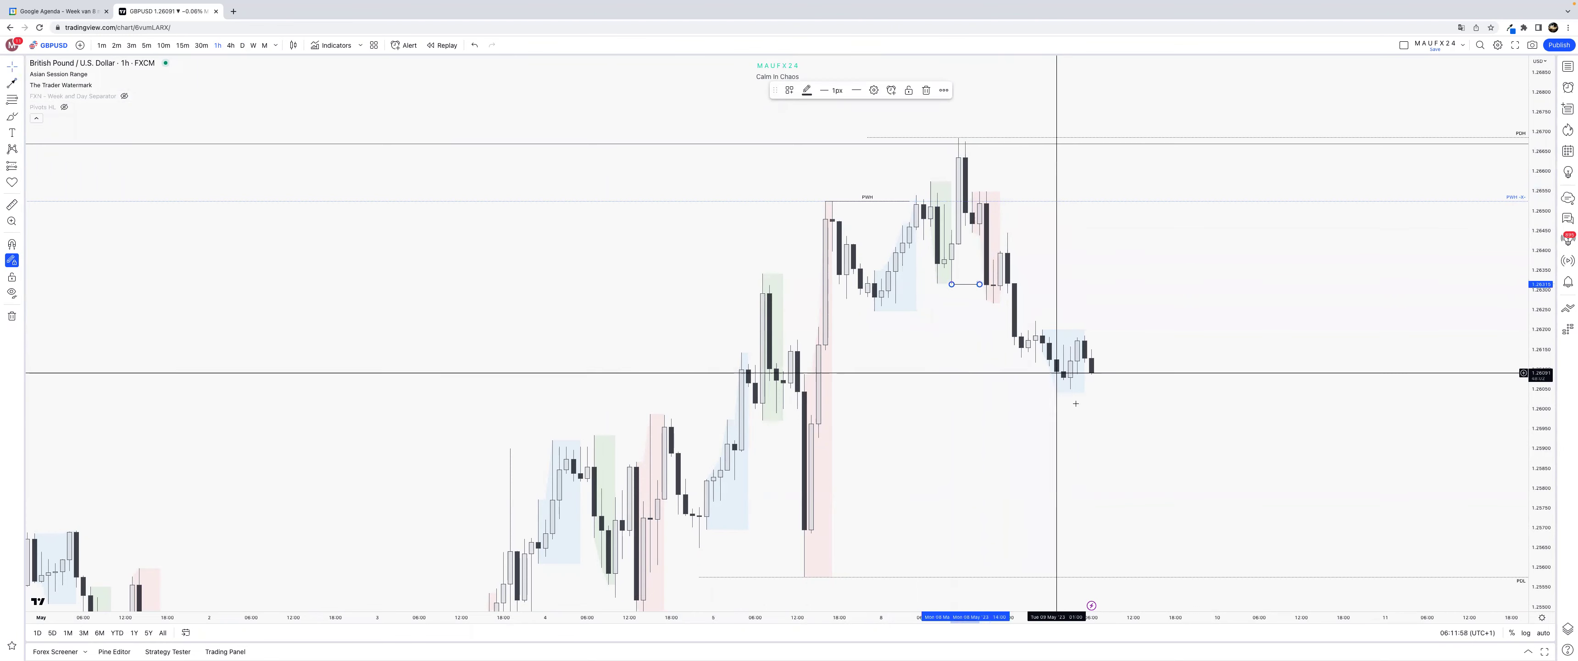
Draw a horizontal trend line along the top of the 9 May Asian session range and apply the saved "AH" template.
click(22, 86)
click(58, 84)
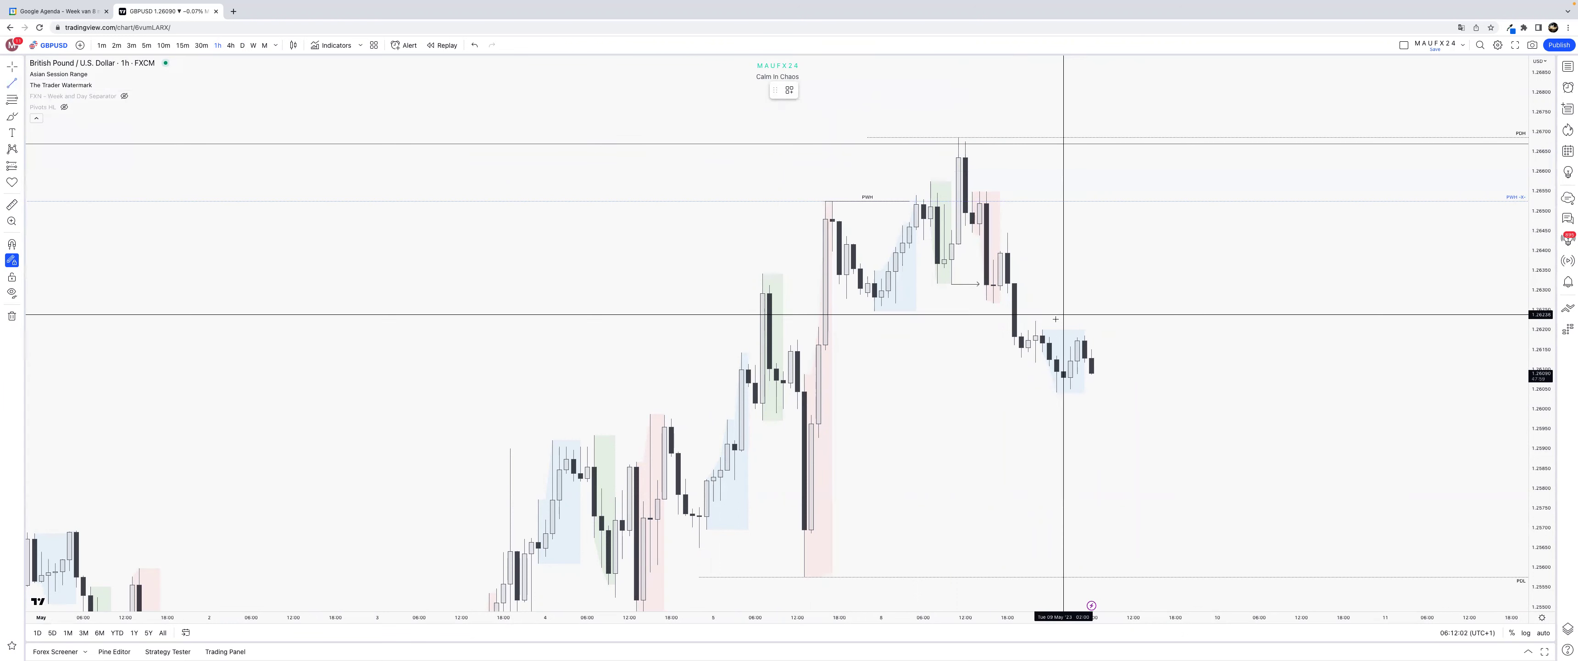
click(1043, 330)
click(1091, 330)
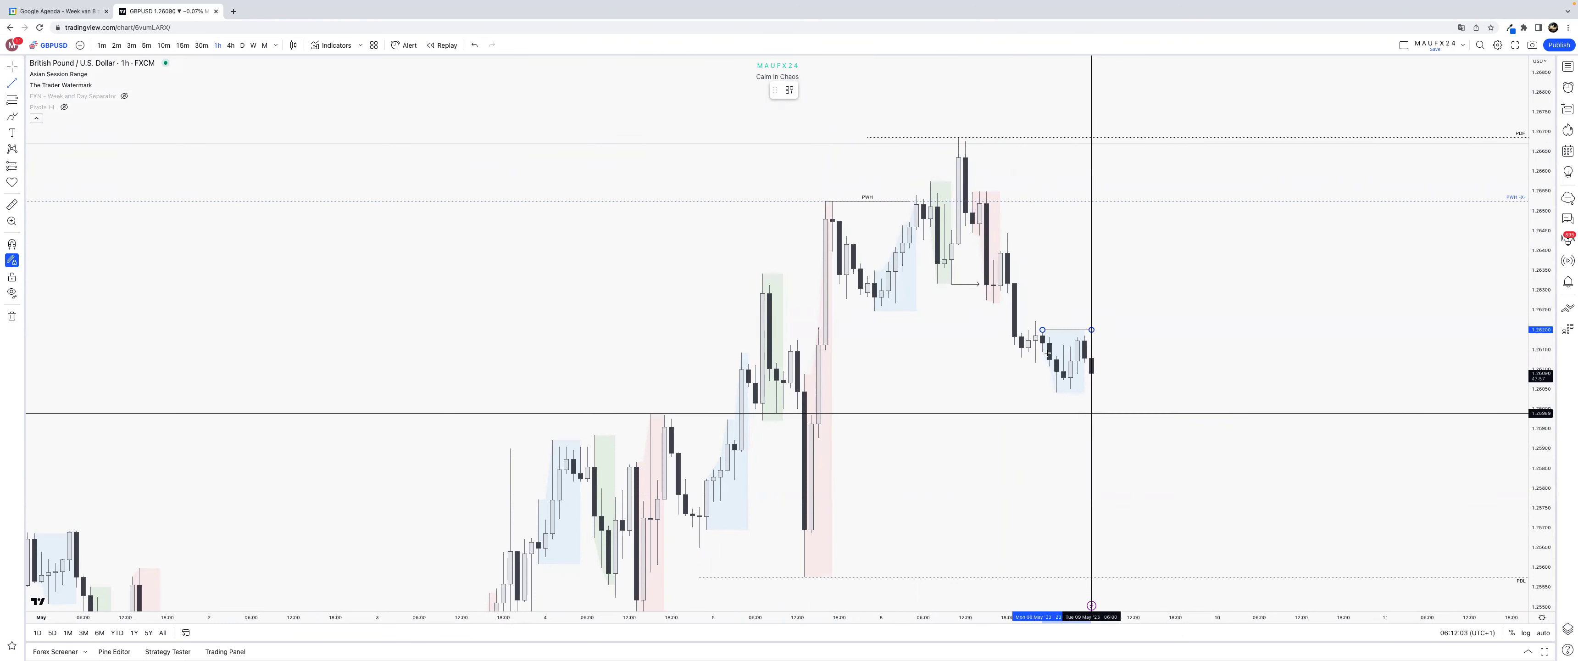
click(795, 89)
click(791, 146)
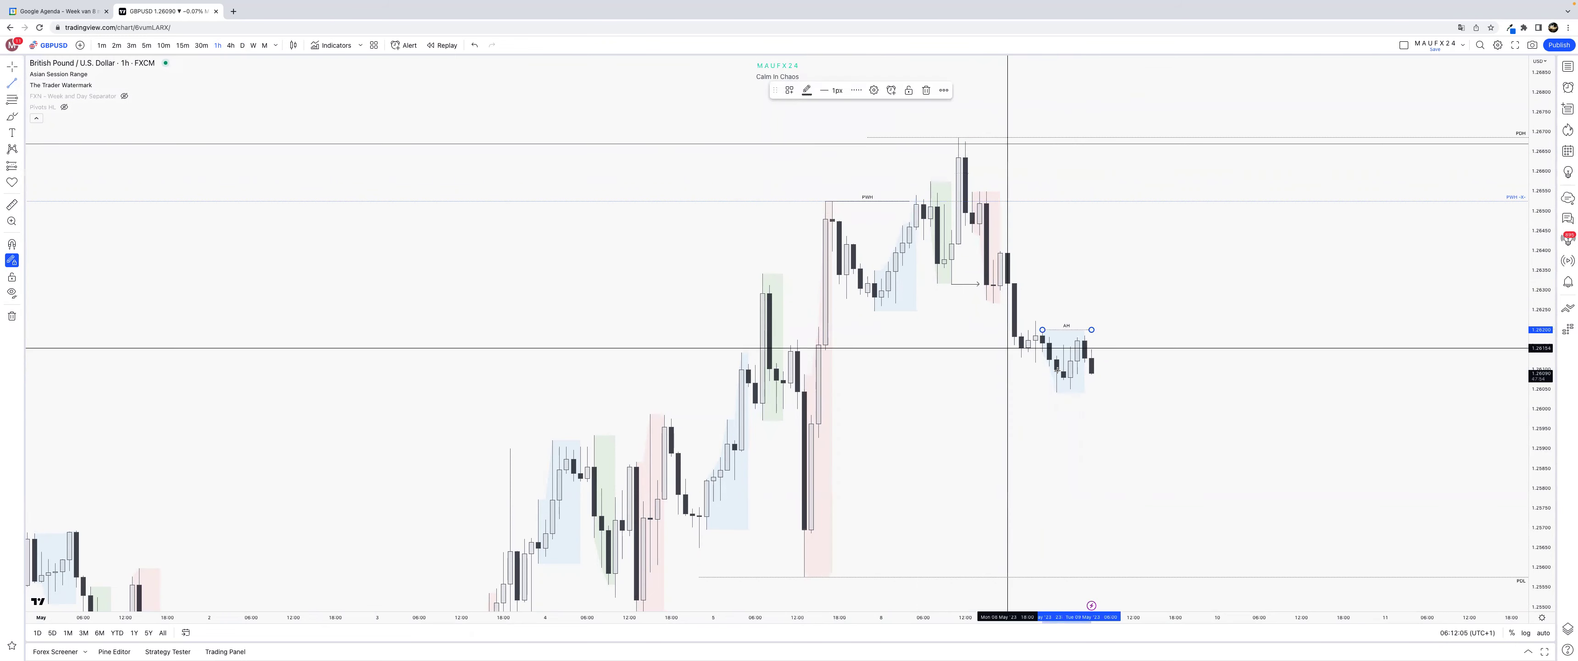
Draw a horizontal trend line along the 9 May Asian range low with the "AL" template and end it at the range's right edge.
key(super)
click(1114, 383)
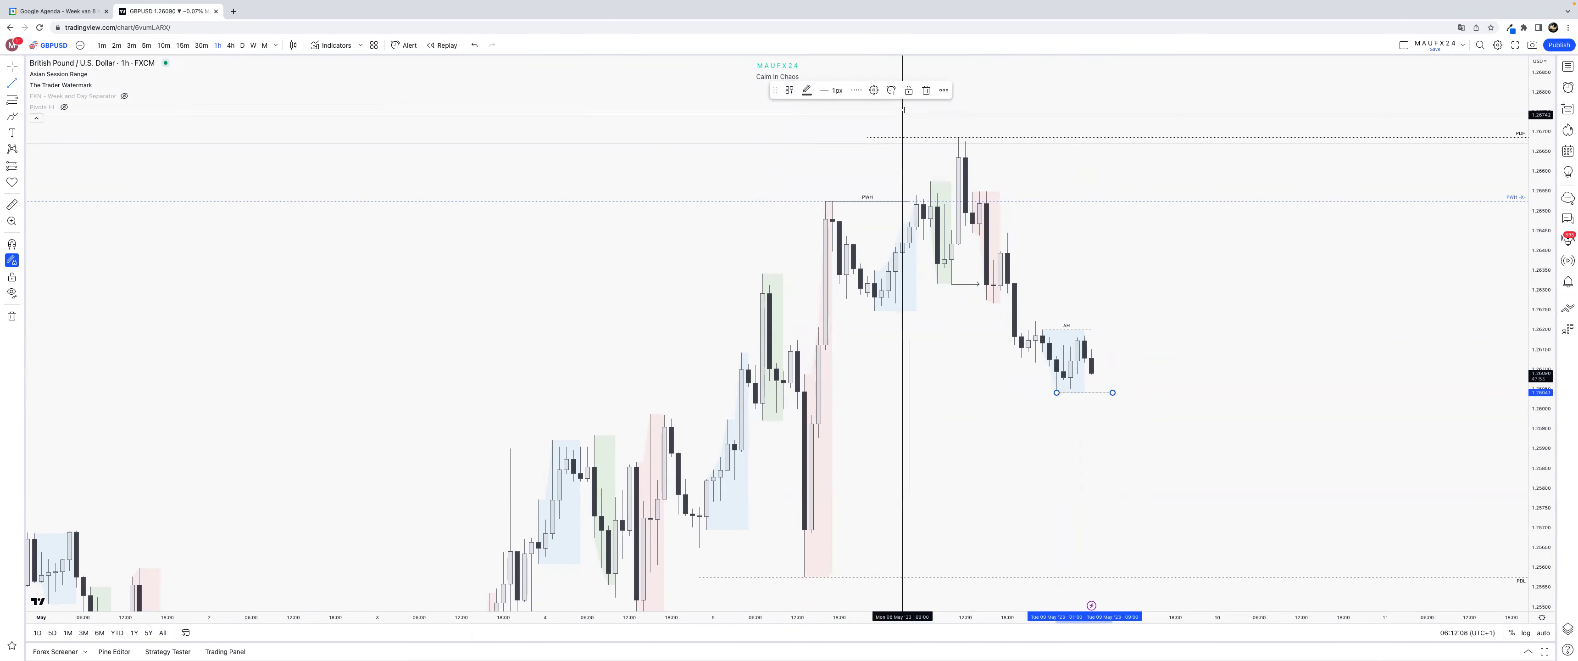
click(797, 175)
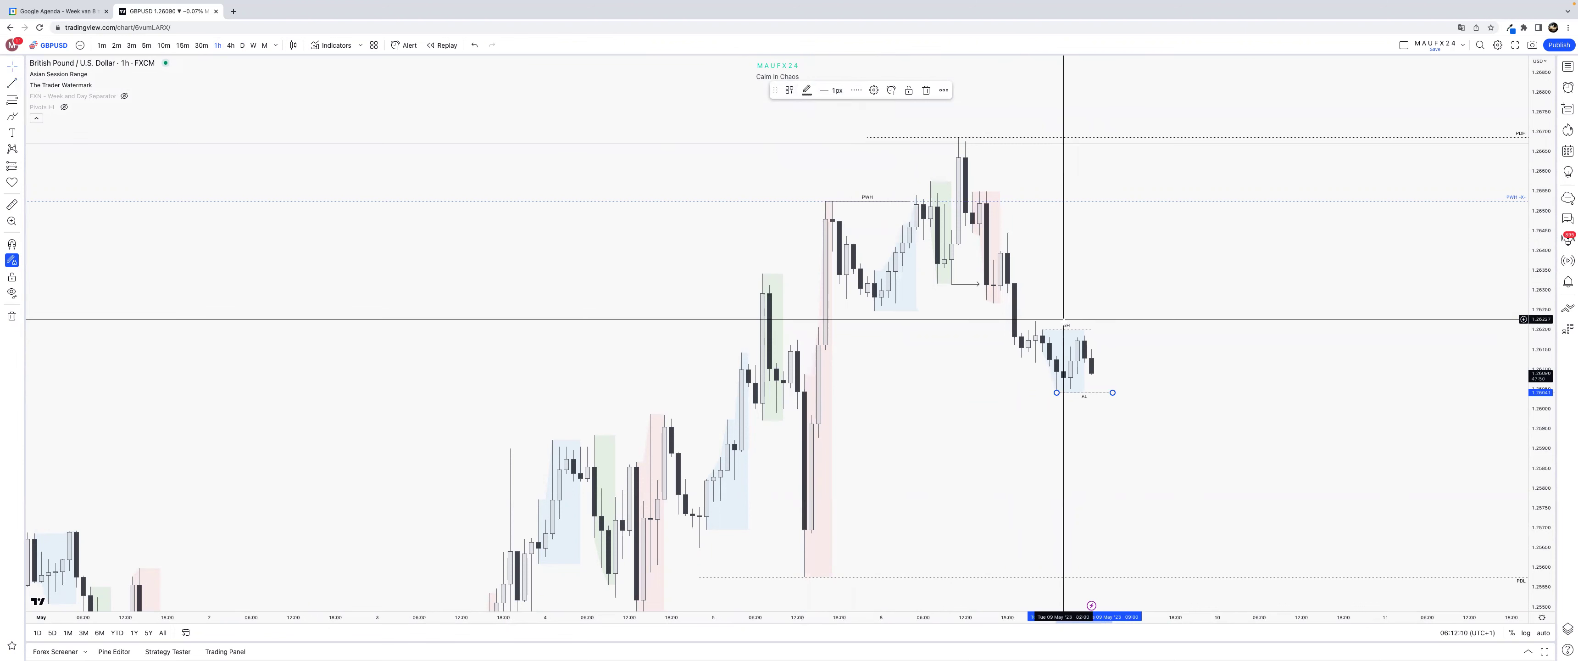
drag(1113, 392, 1088, 390)
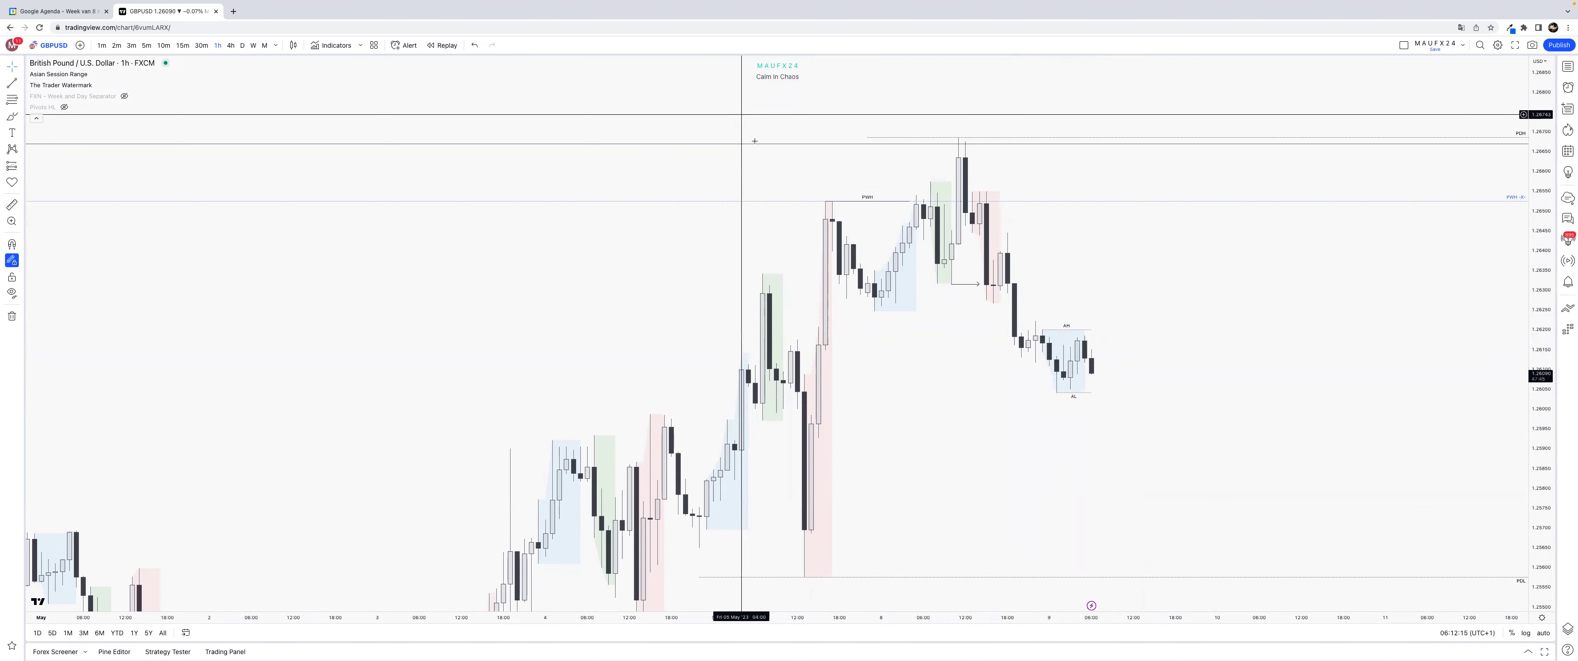
Draw a Fib retracement from the 8 May high to the 9 May Asian low and apply the PRICE RANGE template.
click(11, 97)
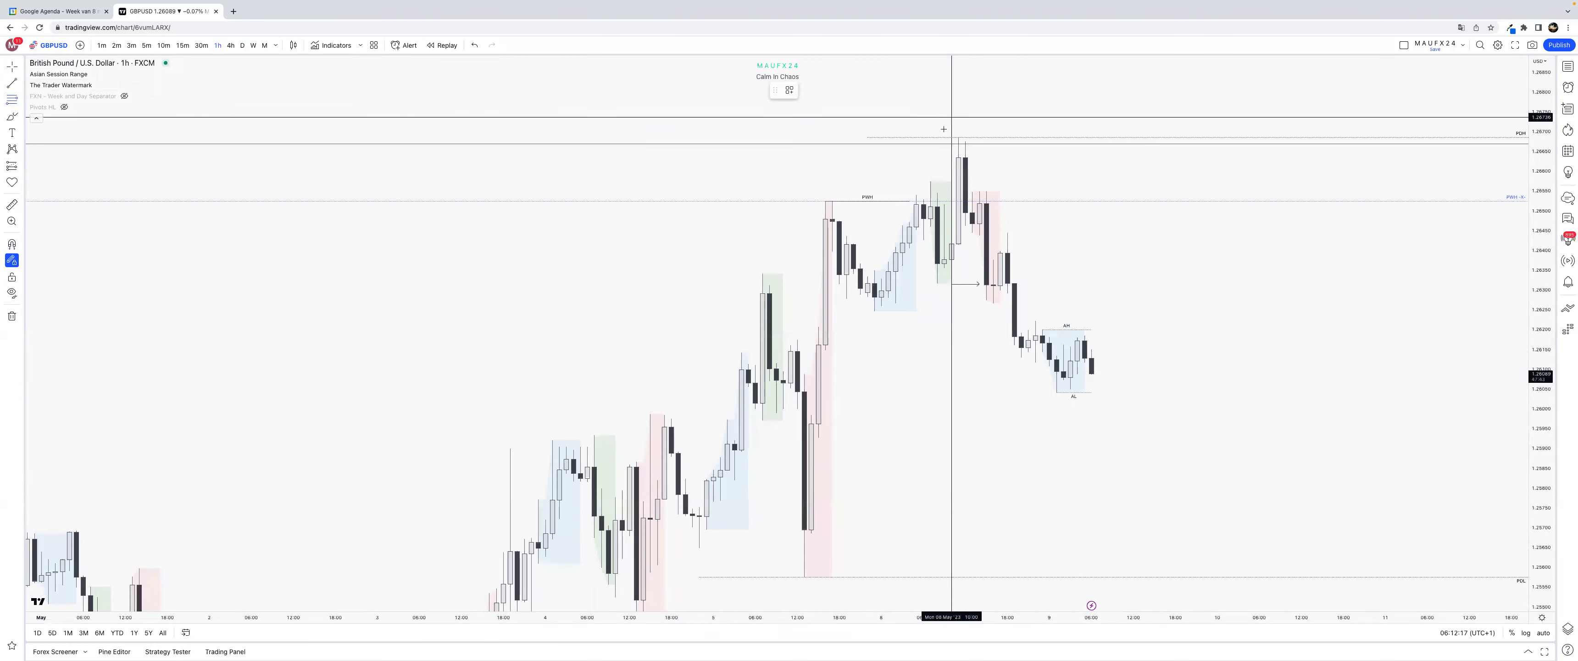
click(958, 137)
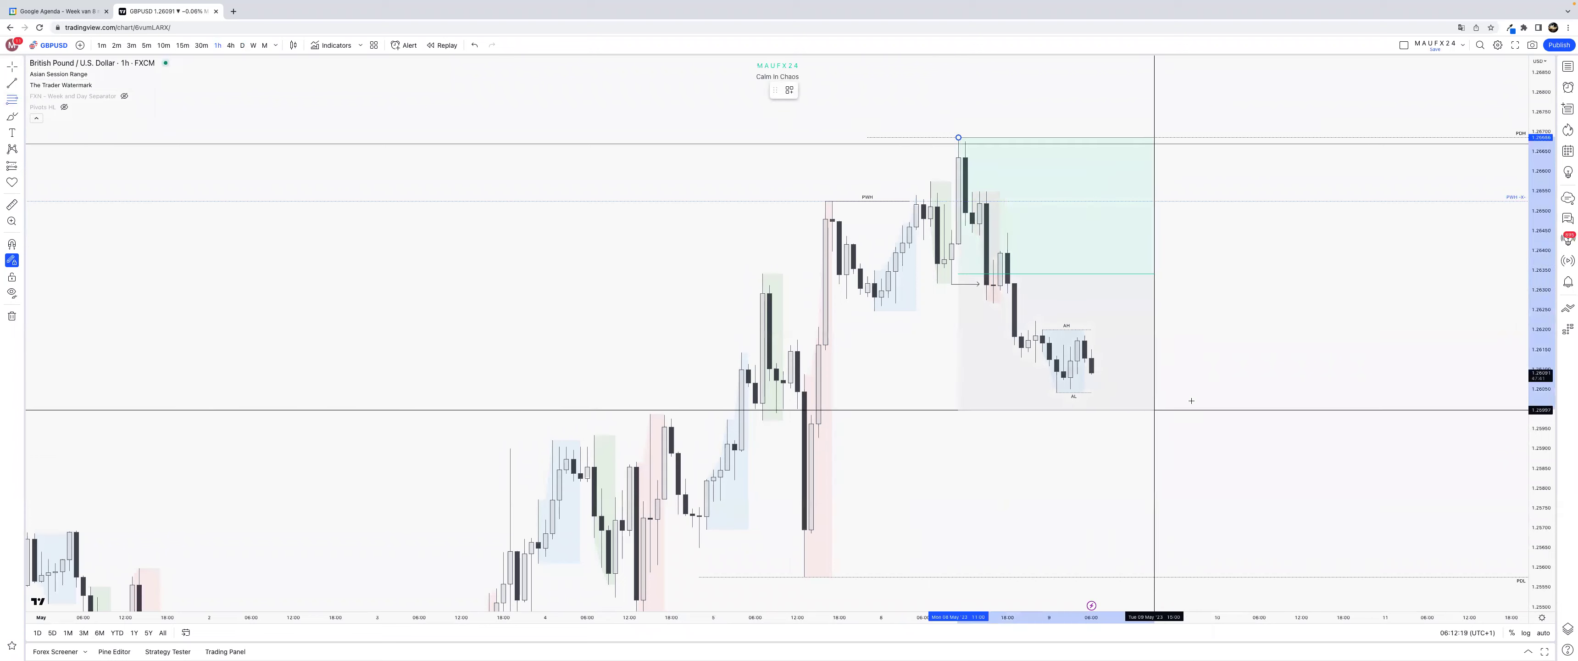
click(1197, 391)
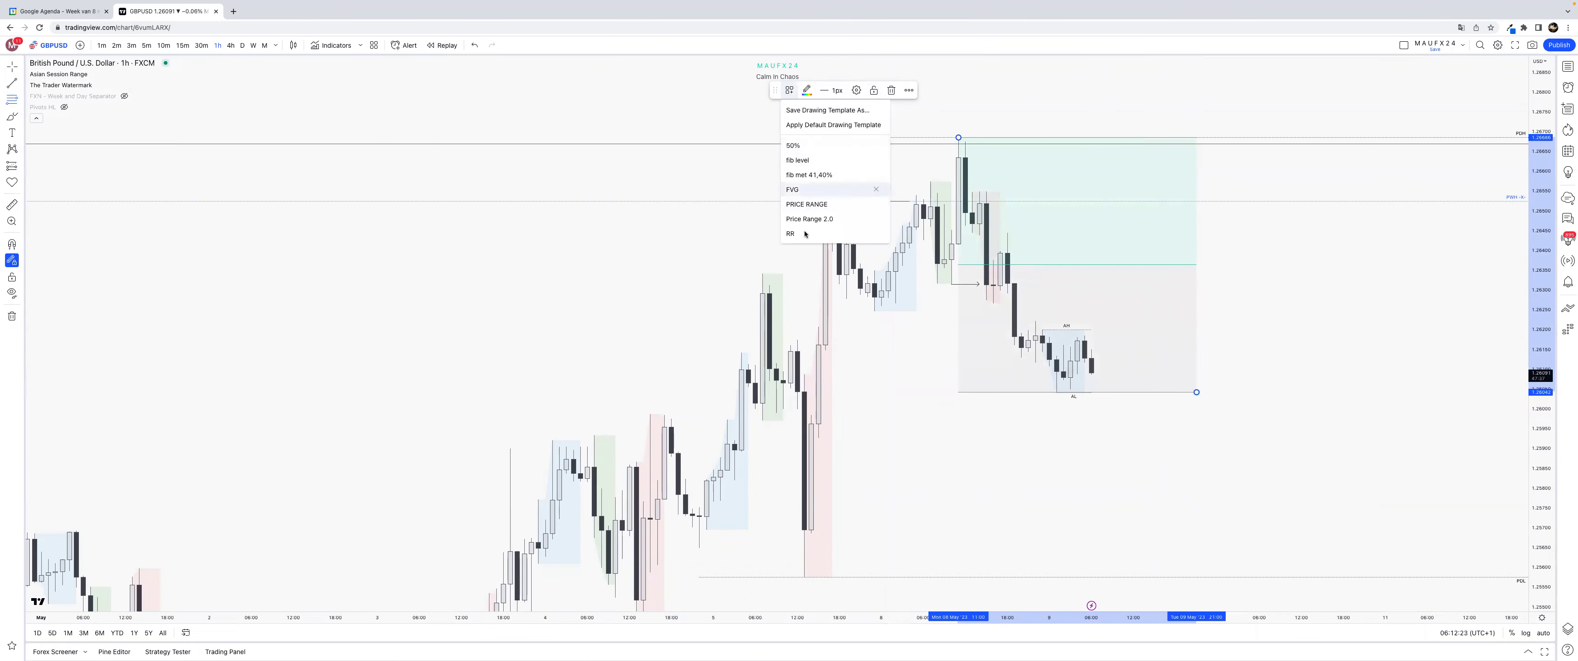
click(806, 204)
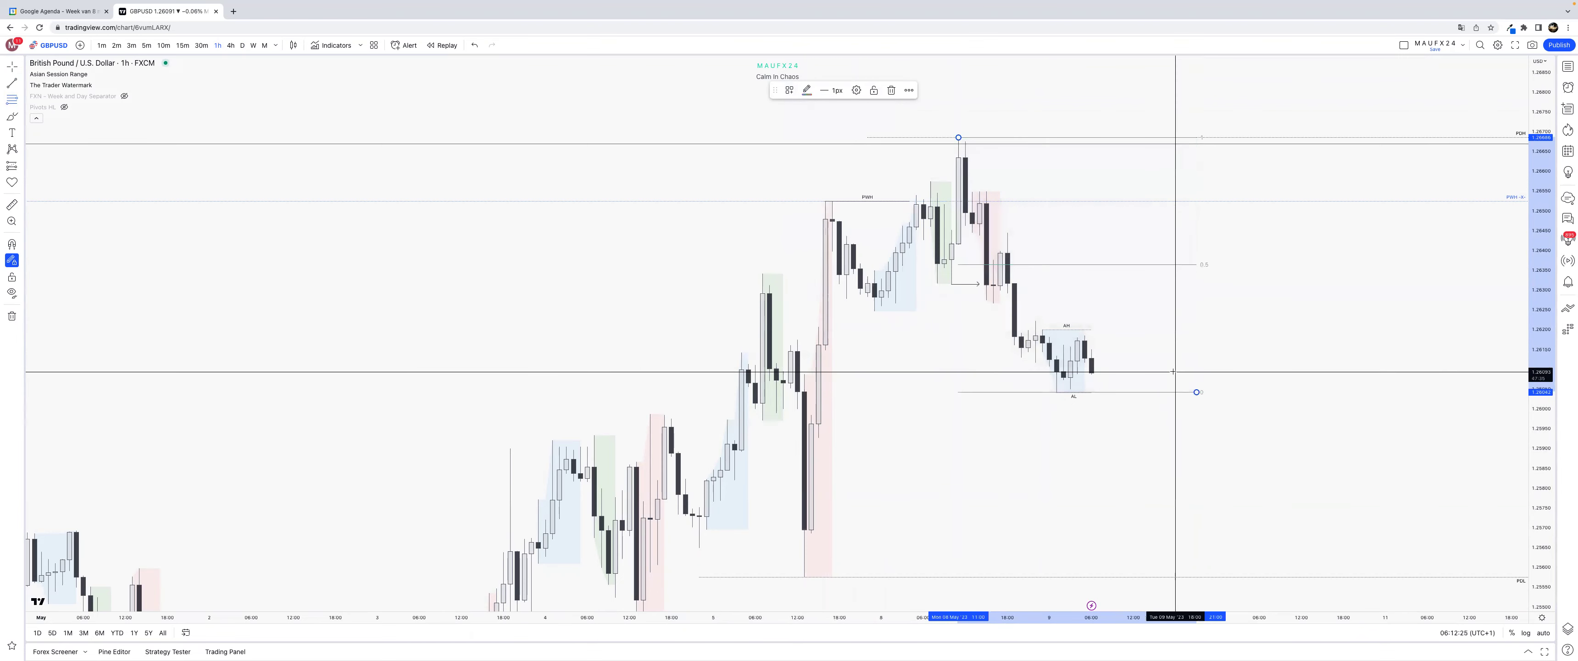
drag(1203, 393, 1204, 395)
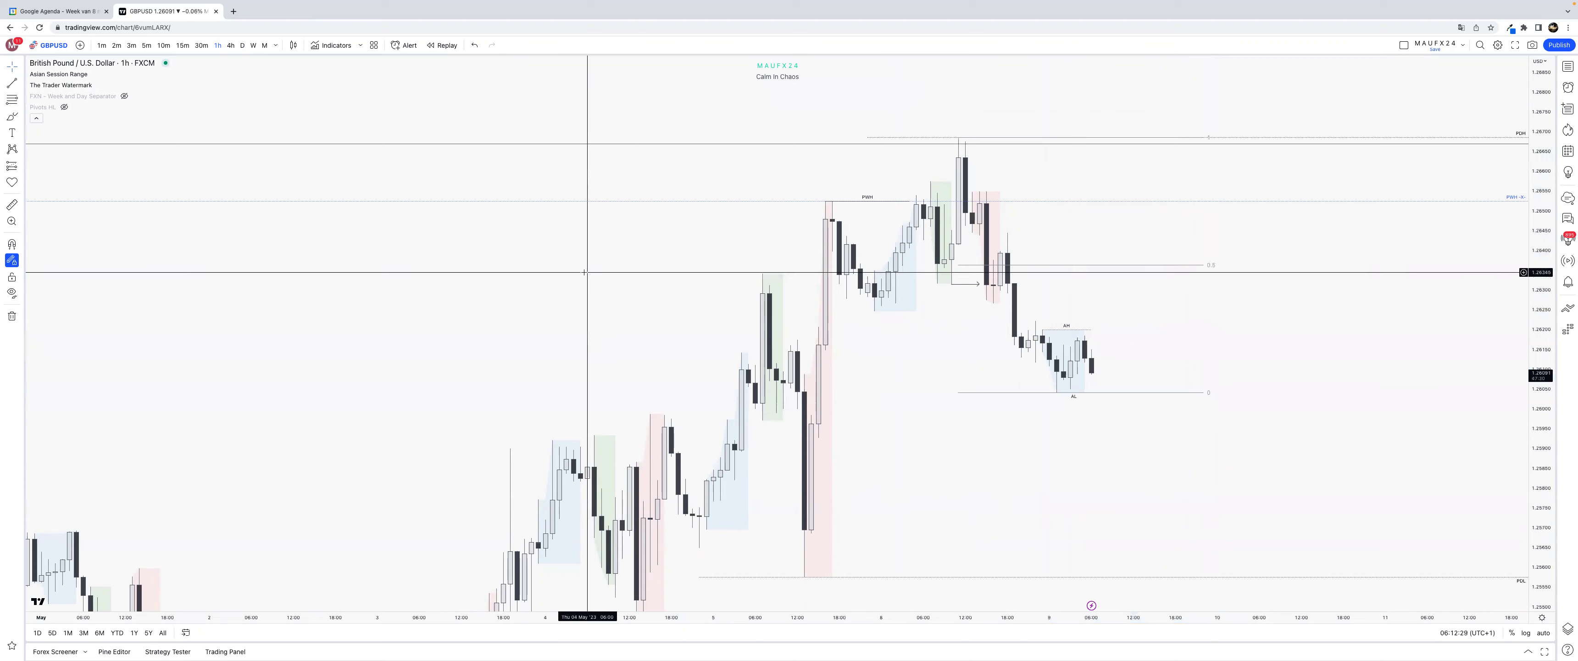
Draw a horizontal trend line along the 8 May Asian session low and apply a saved line template.
scroll(746, 613, down, 2)
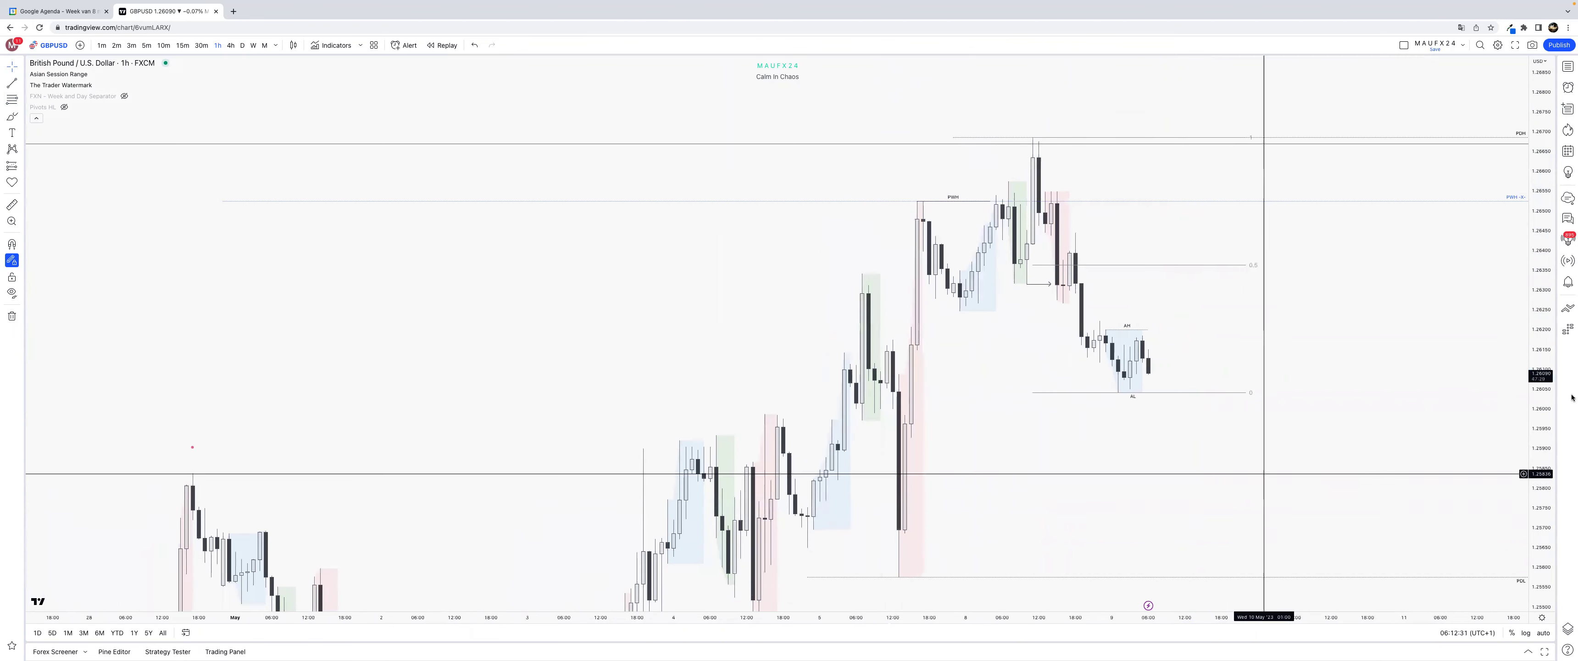
drag(1553, 375, 1551, 438)
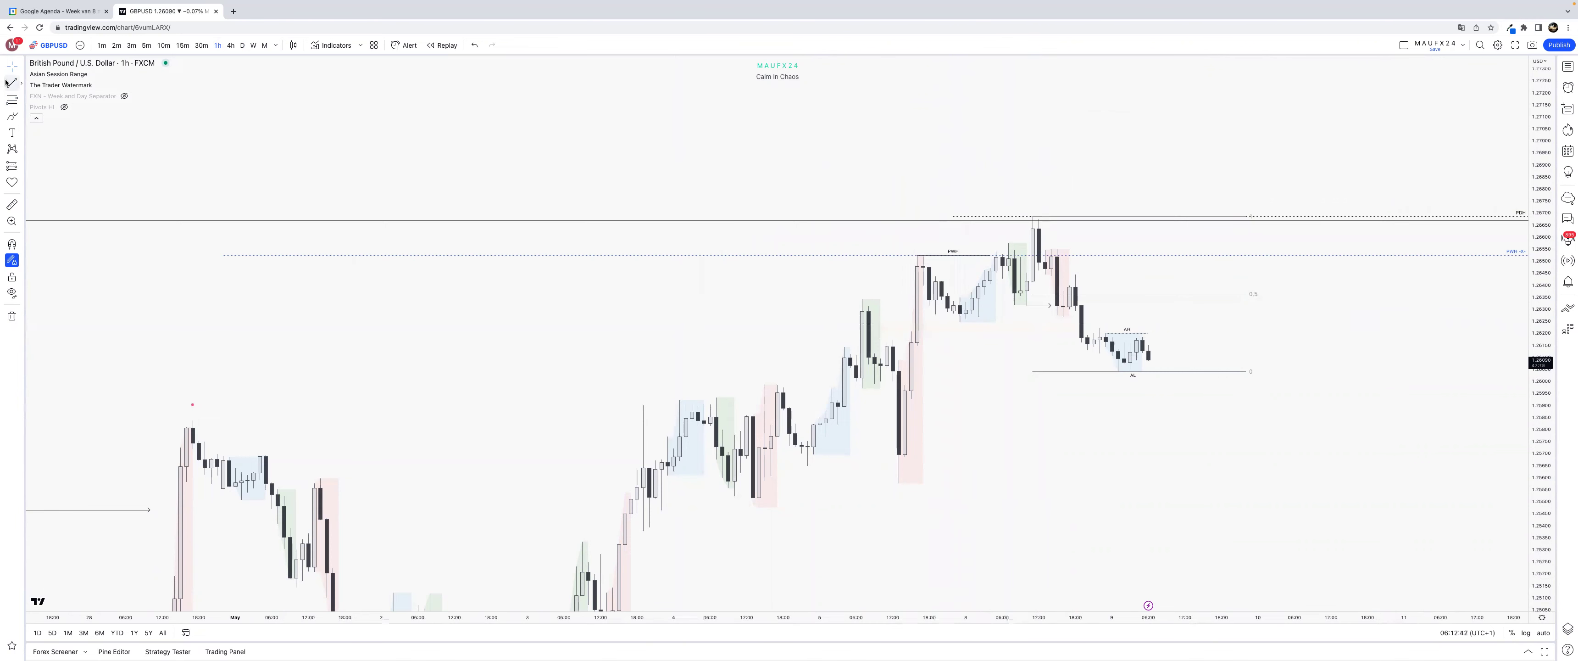
key(super)
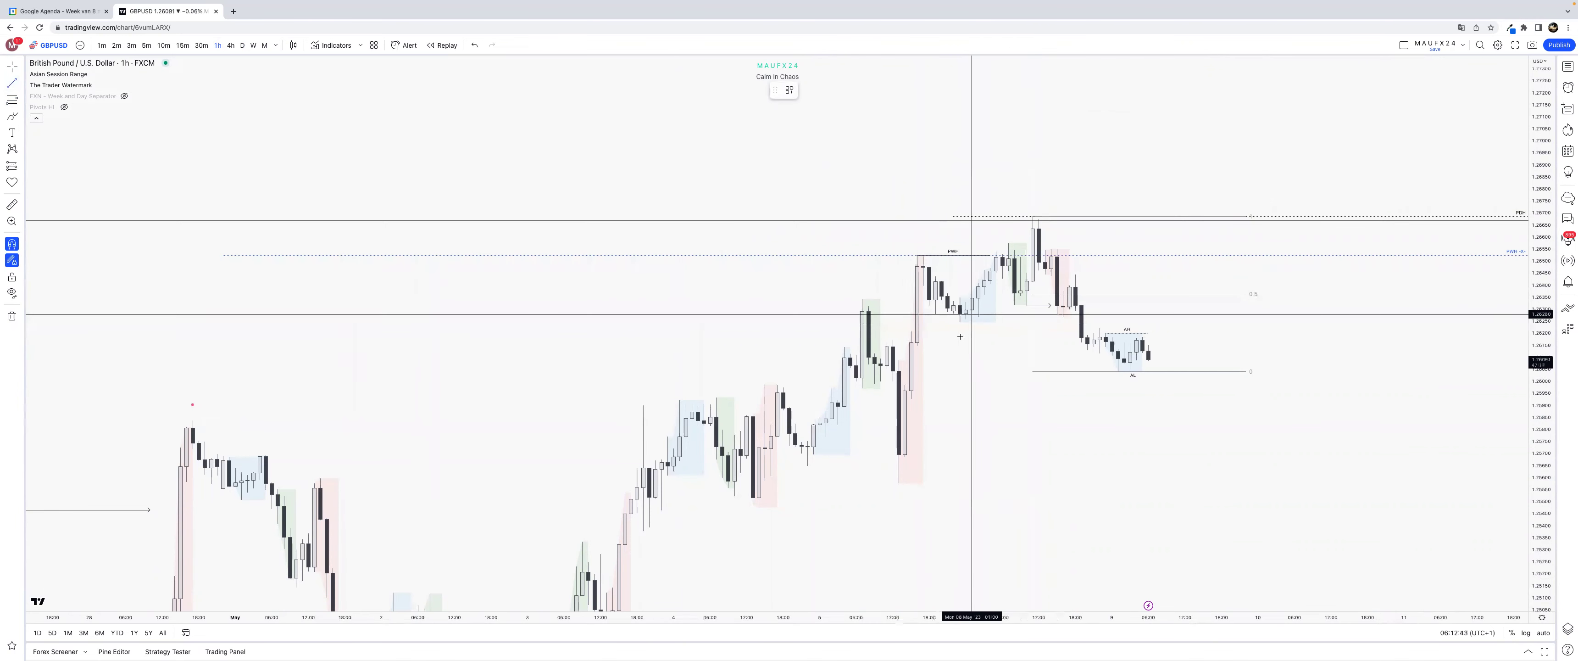
click(1059, 374)
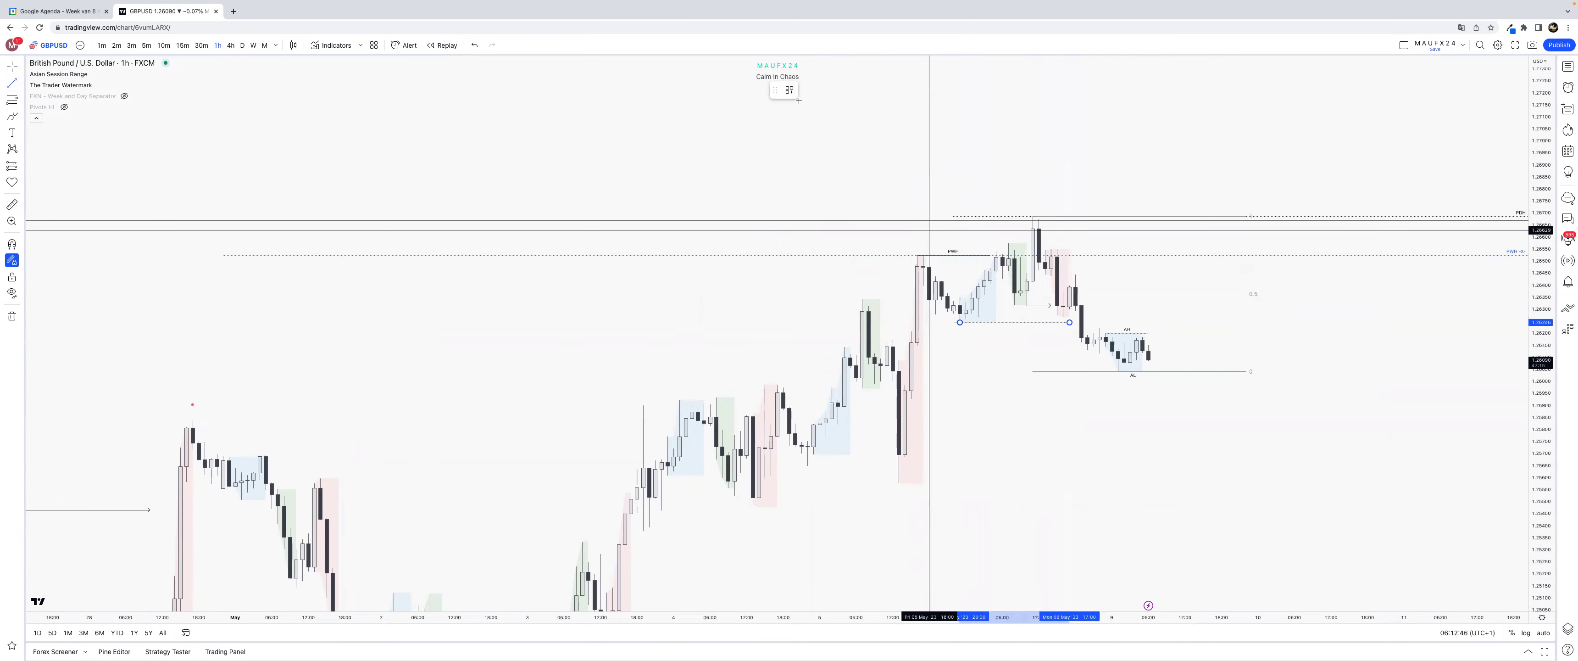
click(790, 90)
click(793, 175)
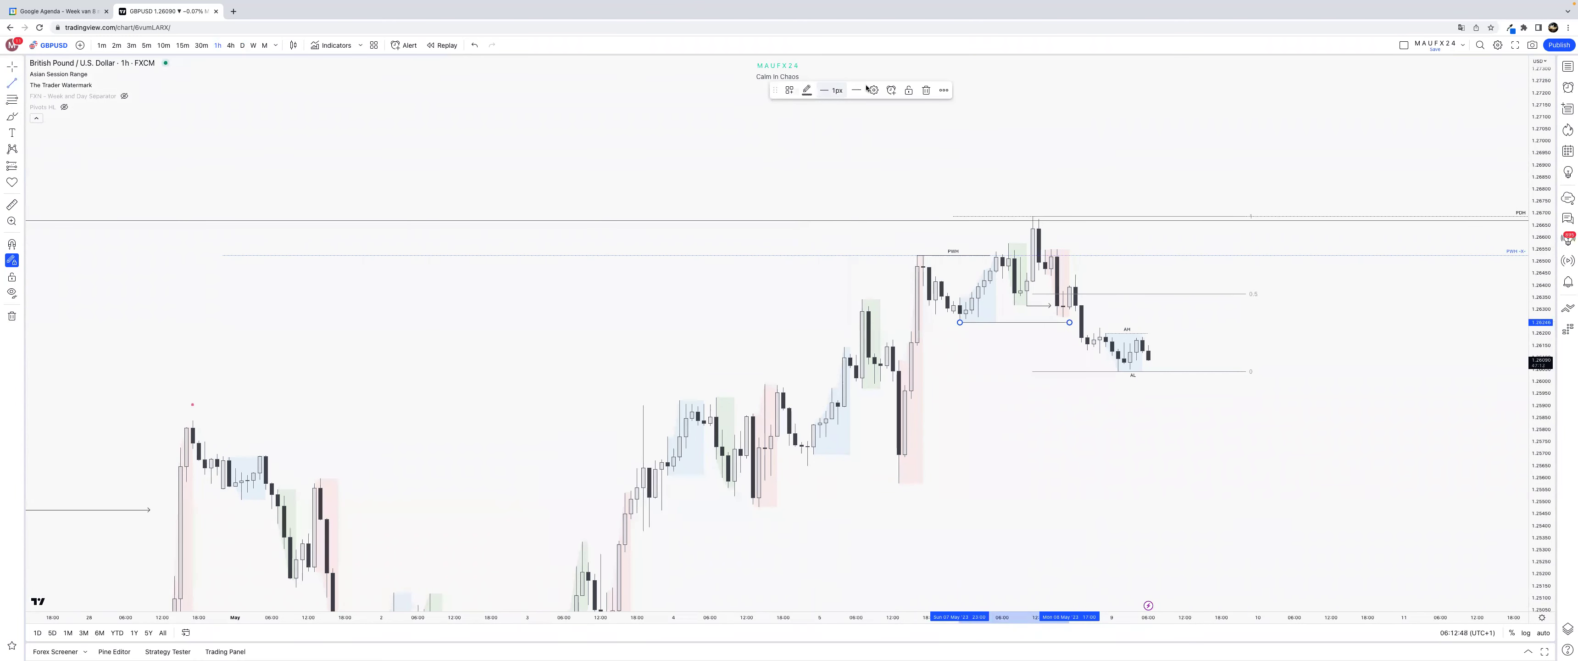
Label the new trend line "PDL" with bottom text alignment and shorten its right end to the 8 May high candle.
click(873, 89)
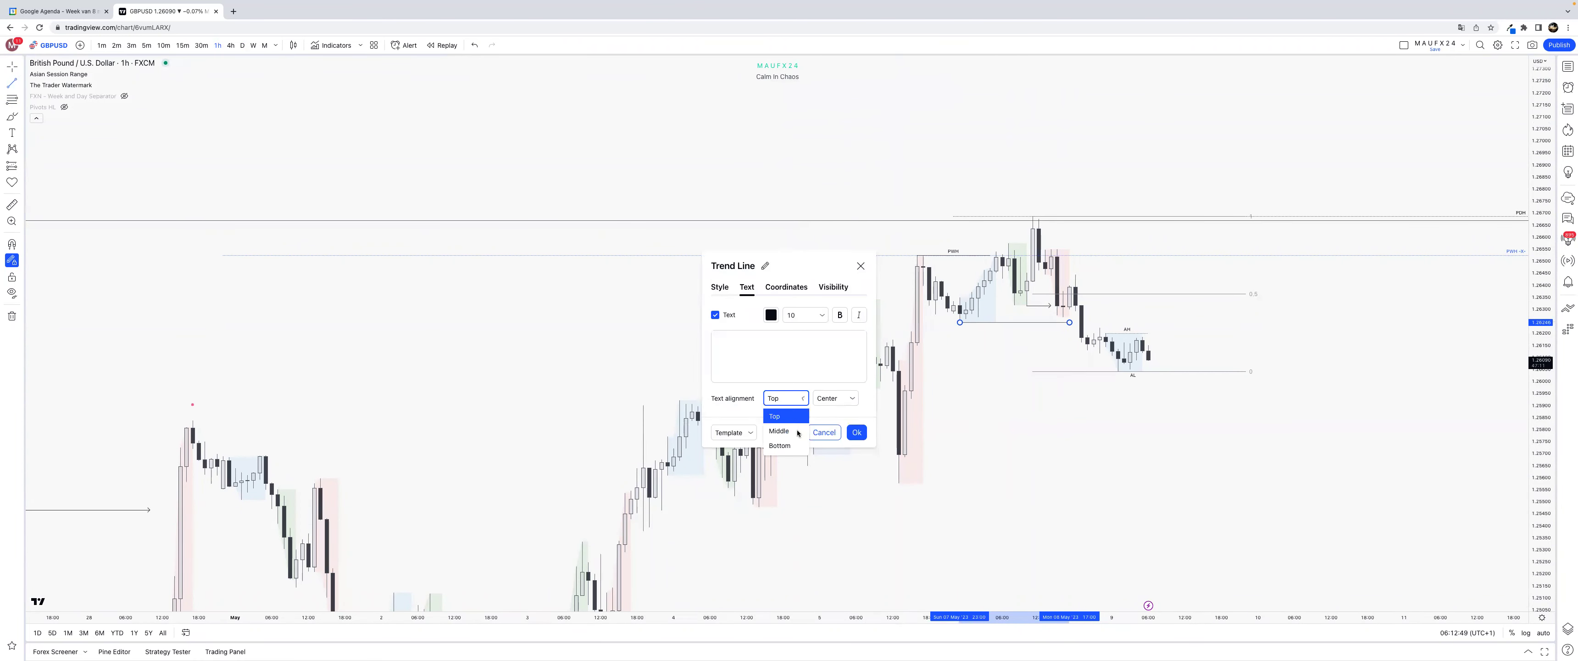
click(778, 445)
click(769, 365)
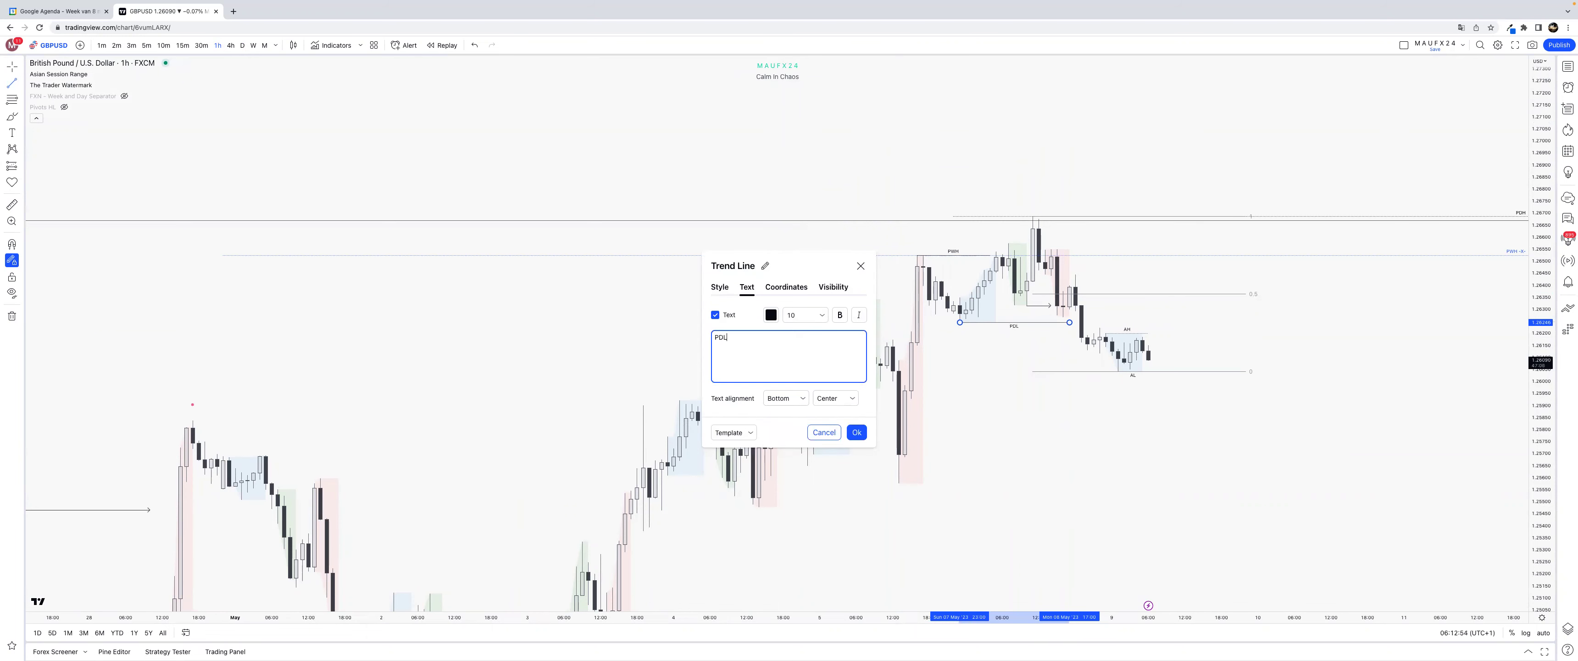
click(857, 432)
key(Escape)
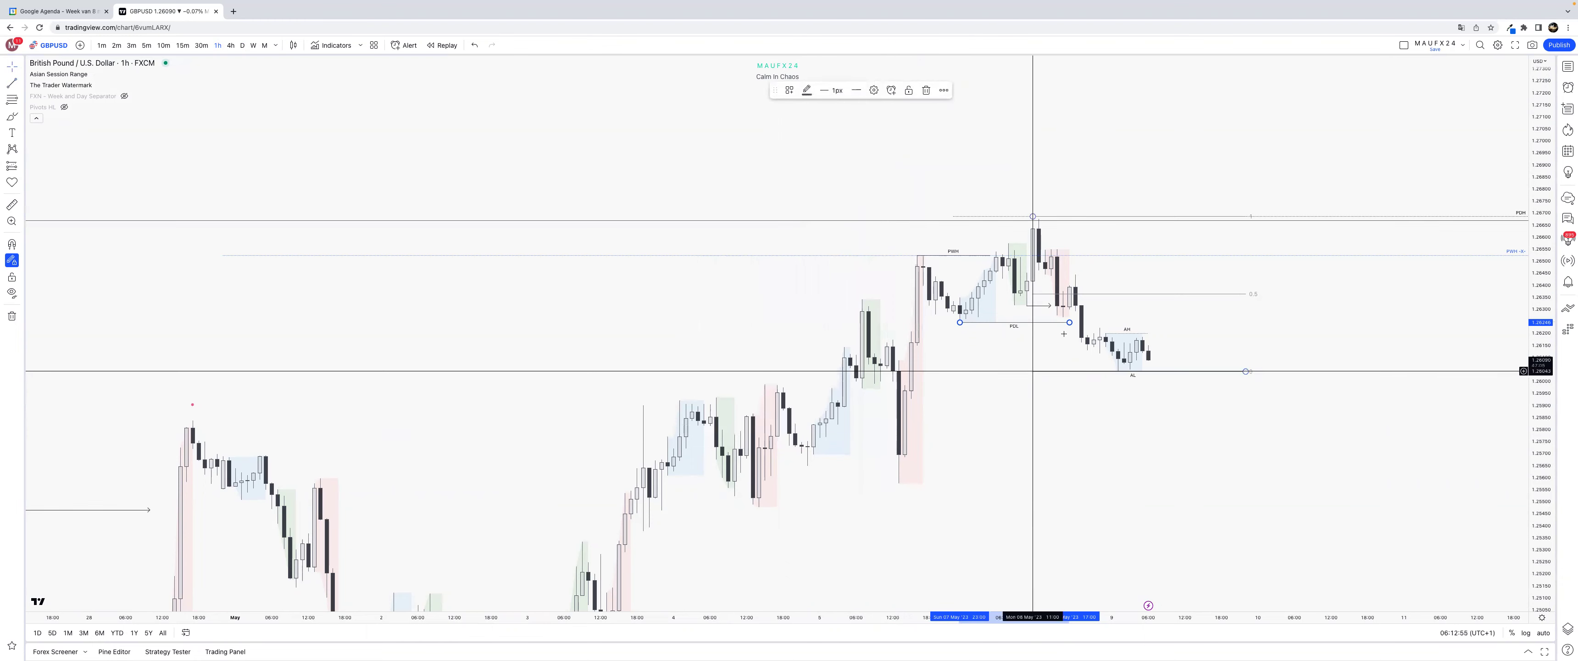
drag(1033, 323, 1033, 322)
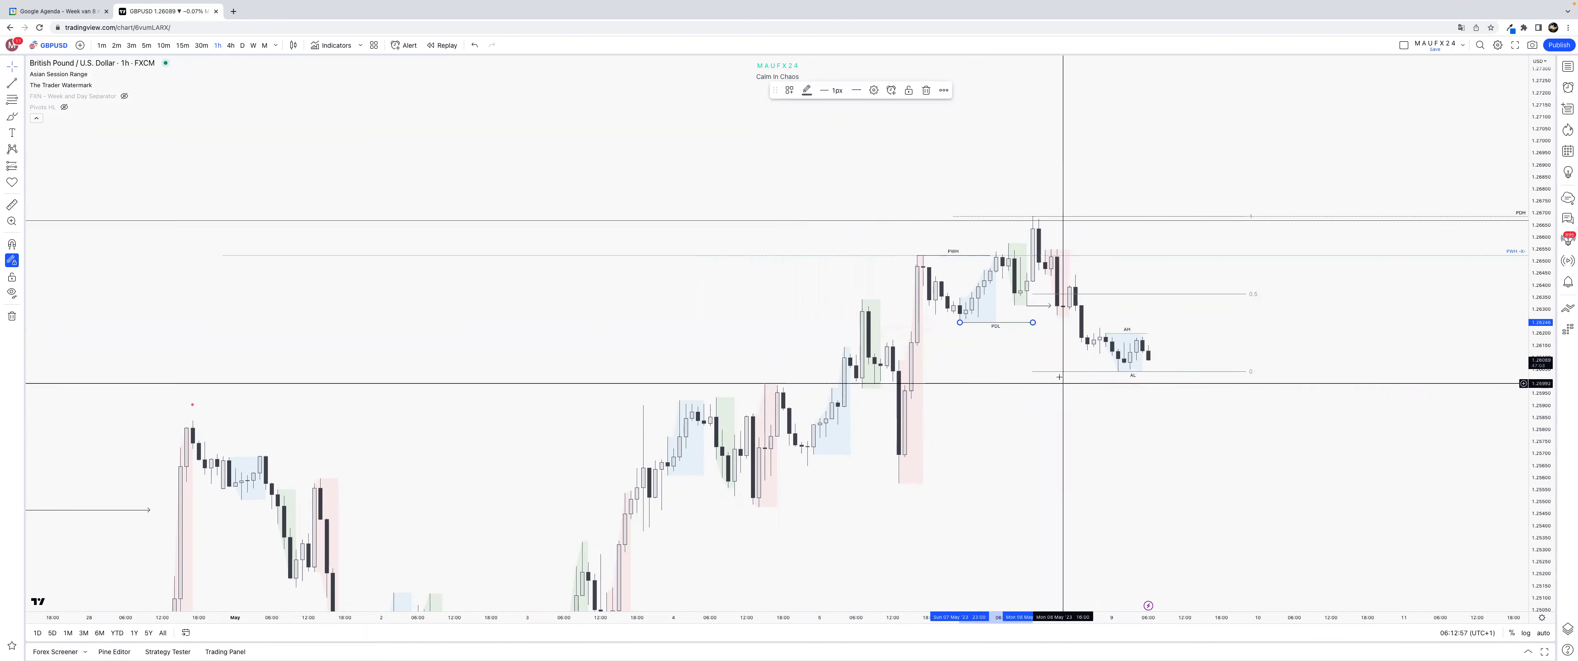
click(1061, 382)
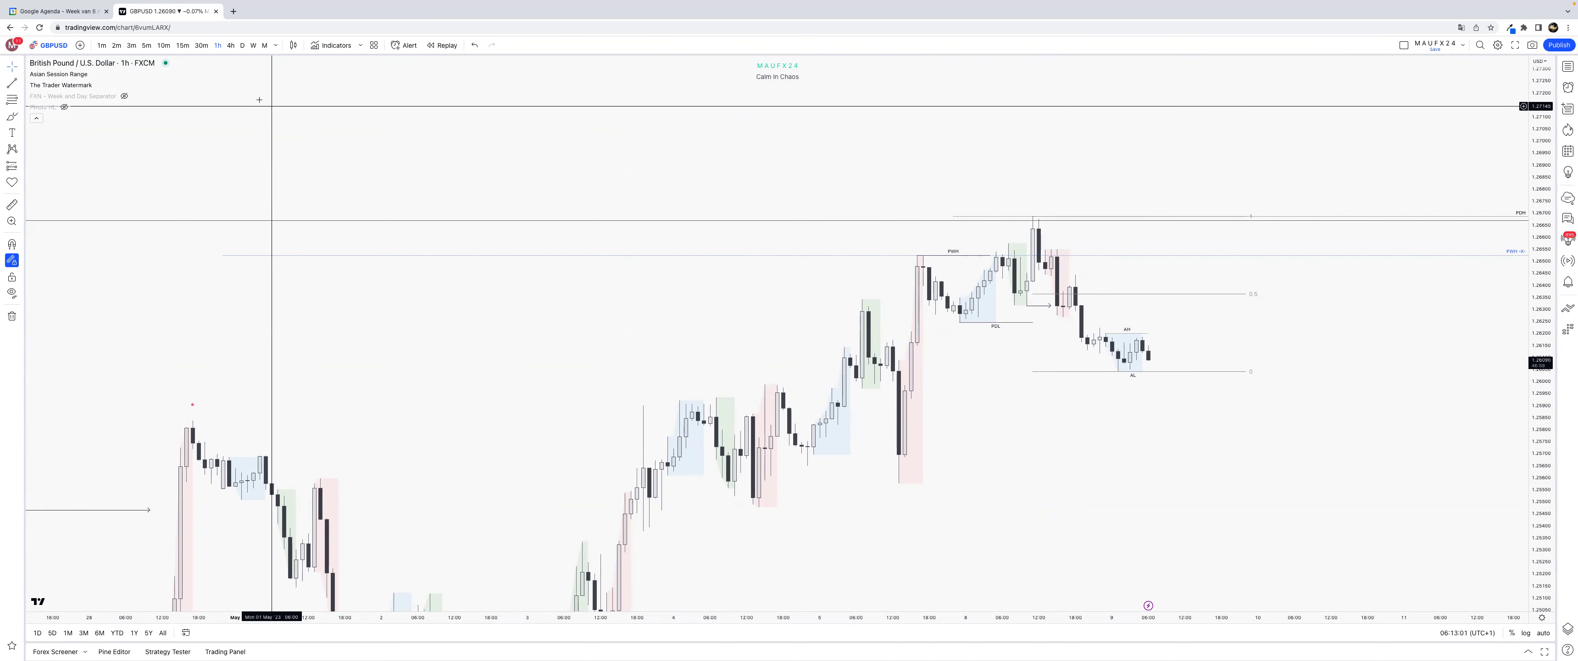
On the 15m chart, draw a rectangle zone over the candles at the start of the 8 May red session and extend it into 9 May.
click(183, 45)
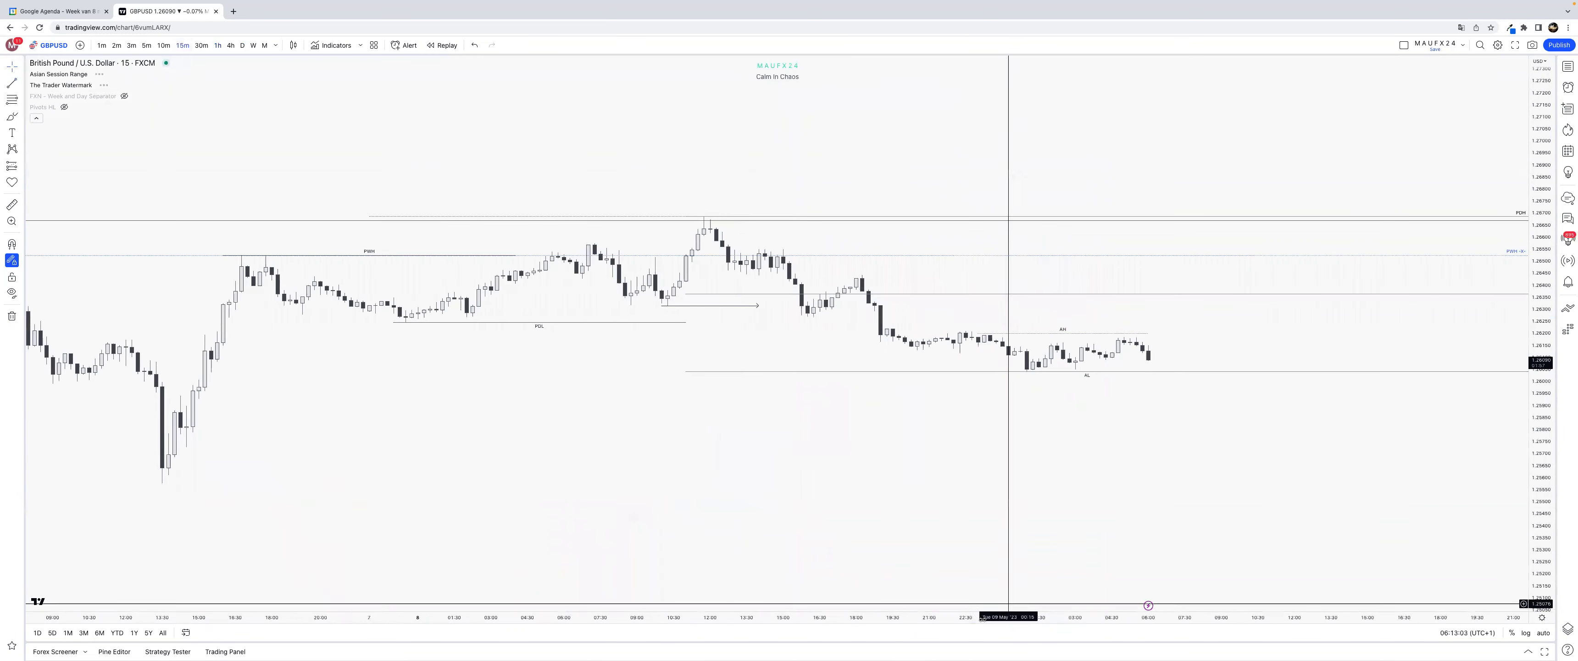
drag(983, 618, 1228, 593)
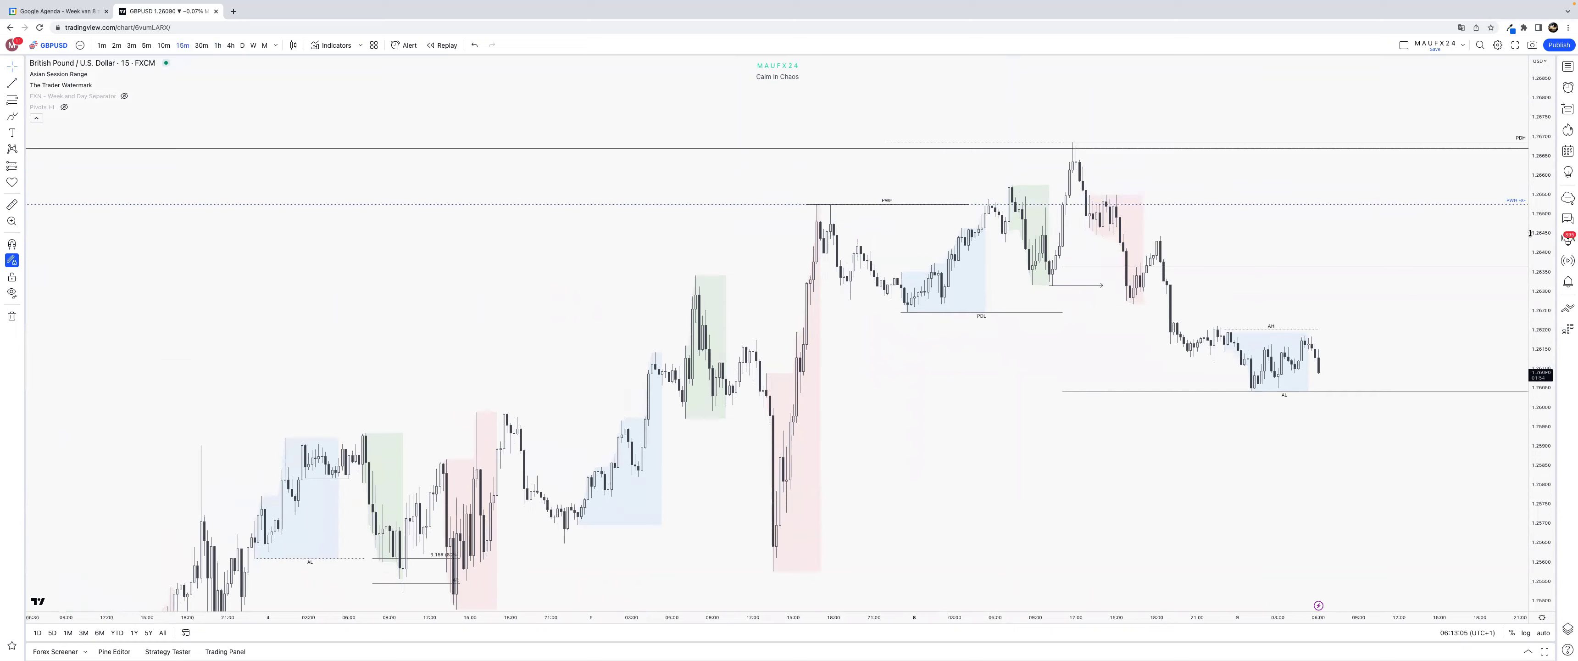
drag(1314, 233, 1050, 246)
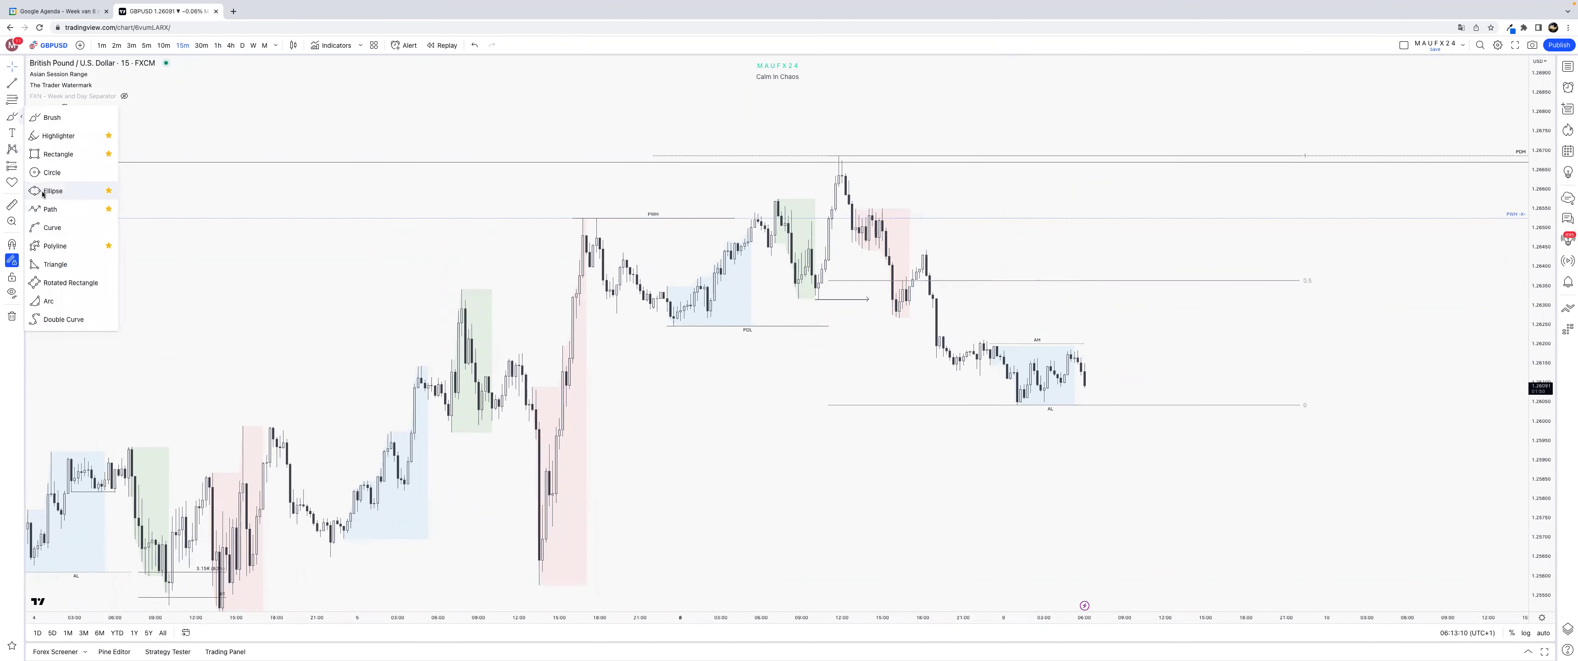
key(super)
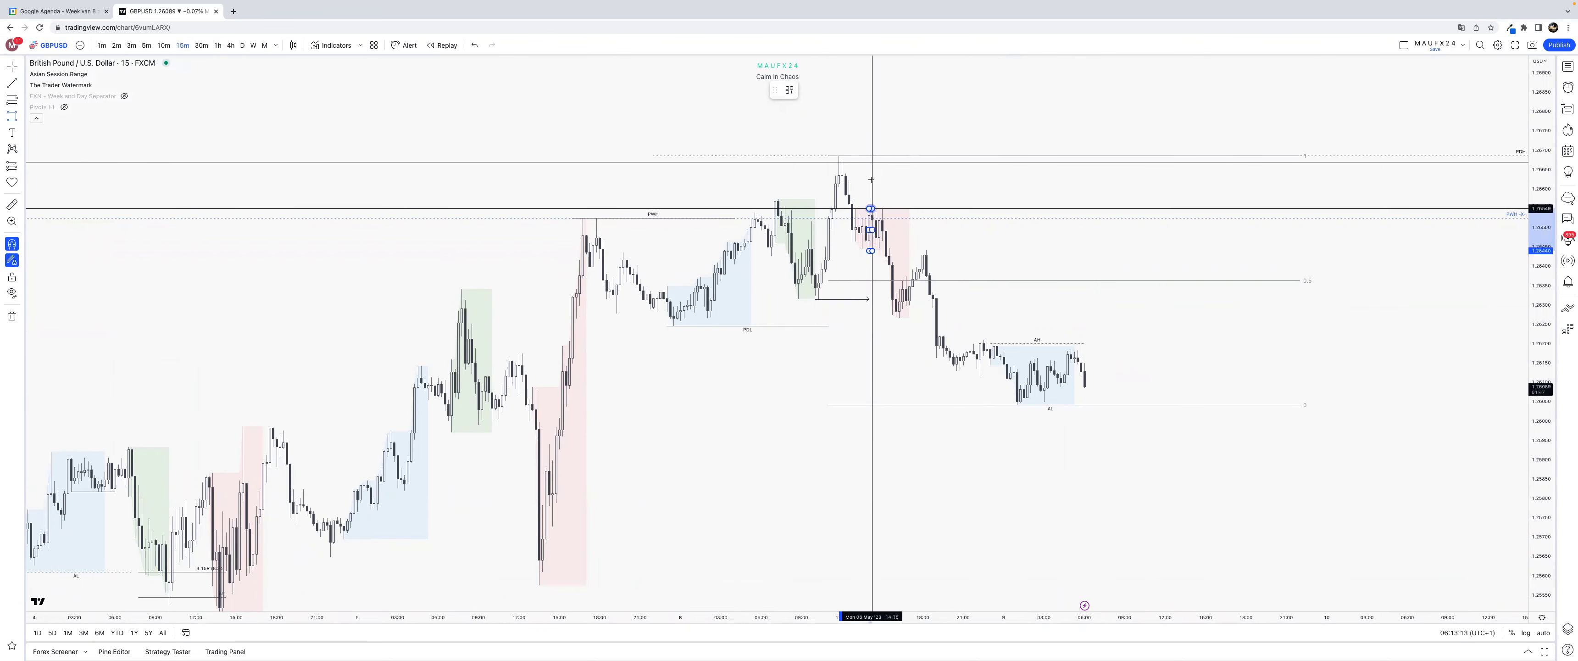
click(871, 209)
drag(873, 230, 1132, 261)
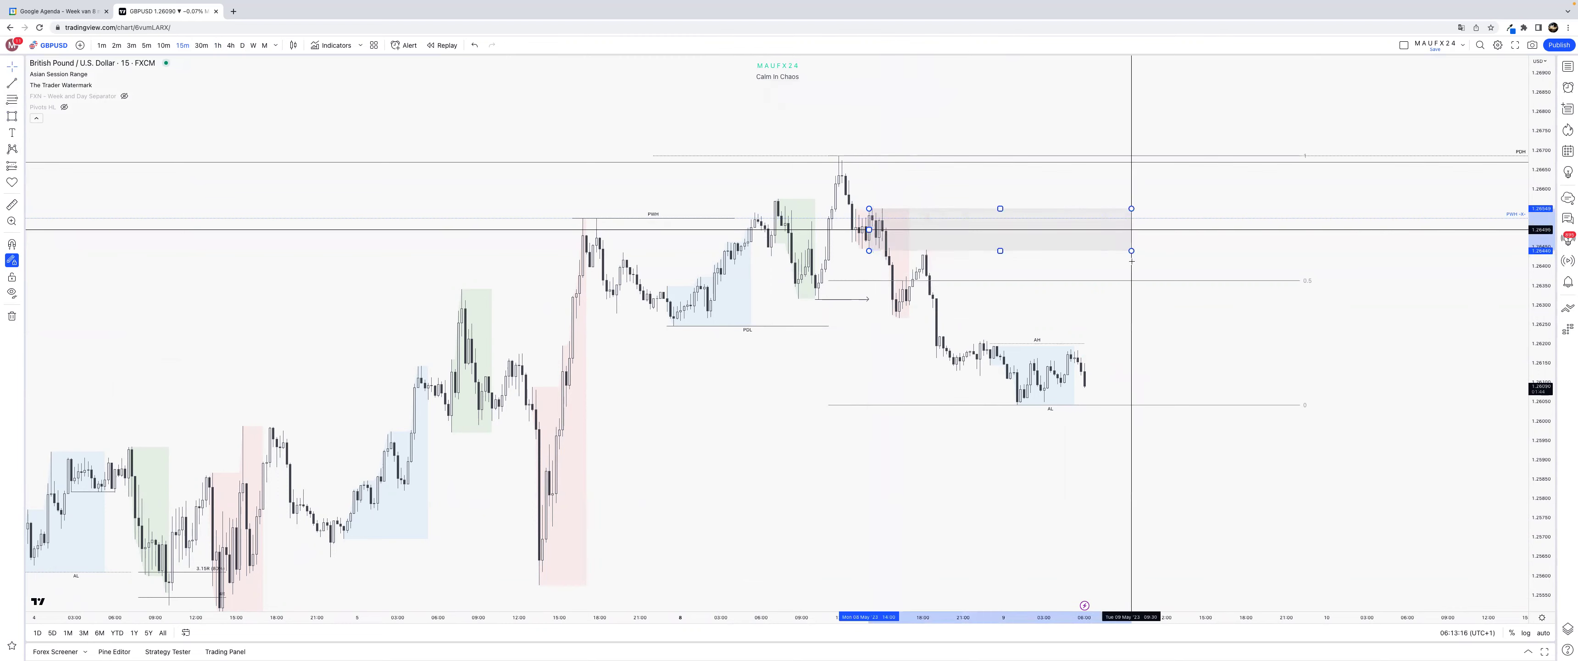
Draw a horizontal trend line from the 8 May evening swing high along the zone's lower edge into 9 May and apply a saved template.
click(9, 84)
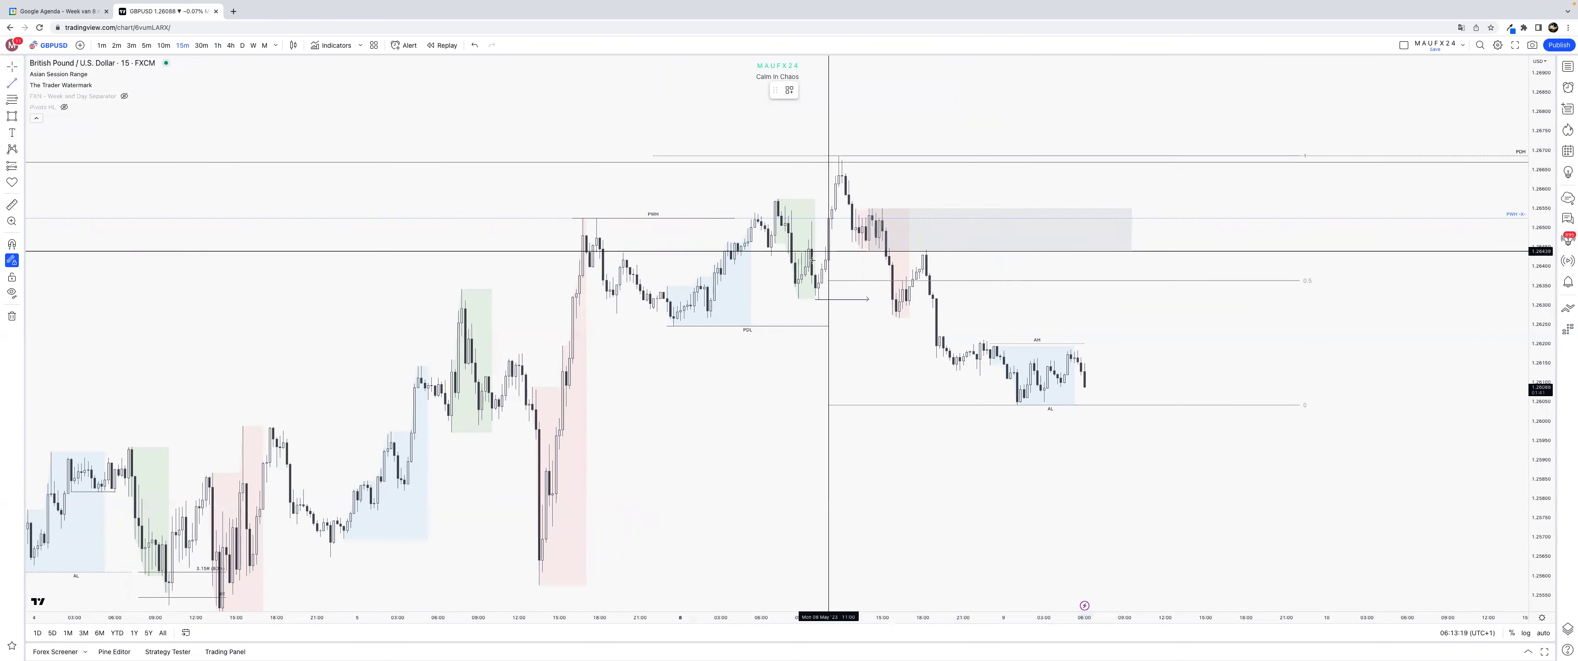
super+click(926, 249)
click(1071, 250)
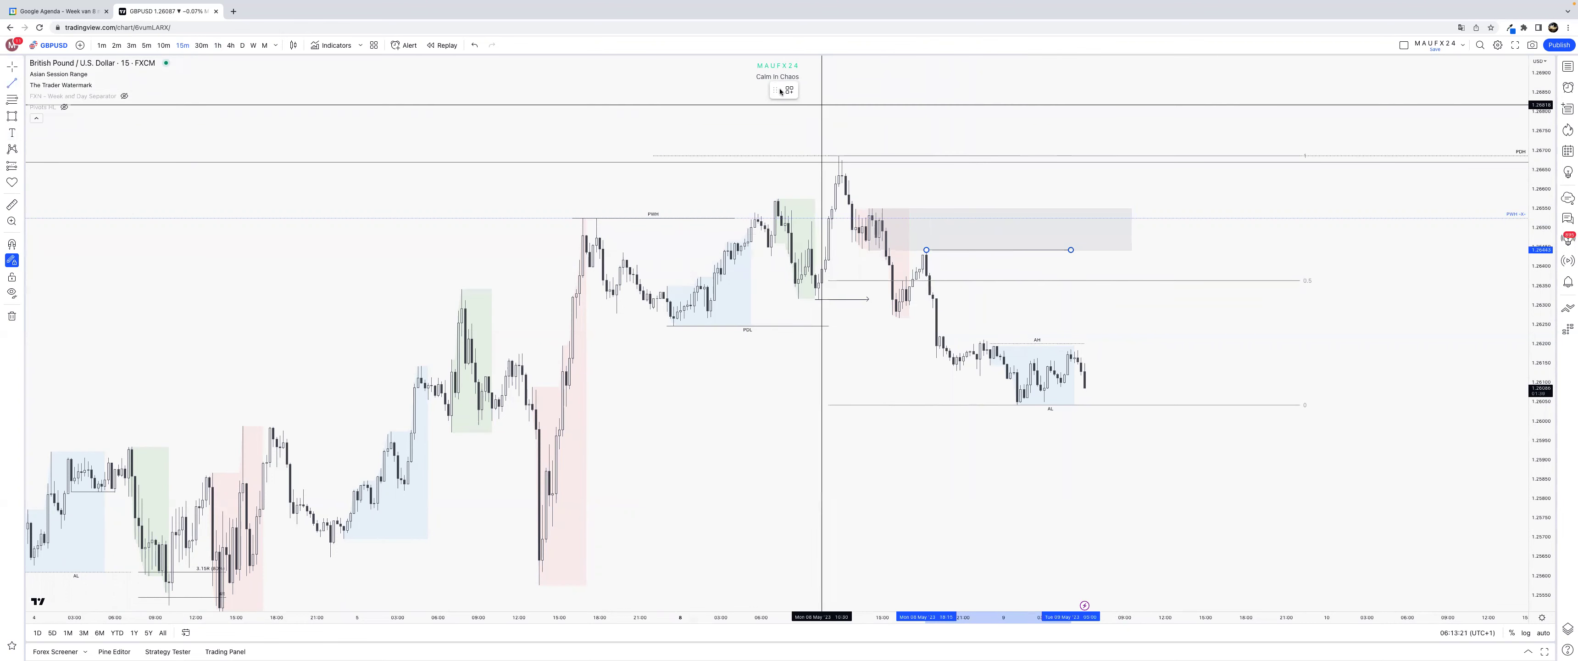
click(792, 188)
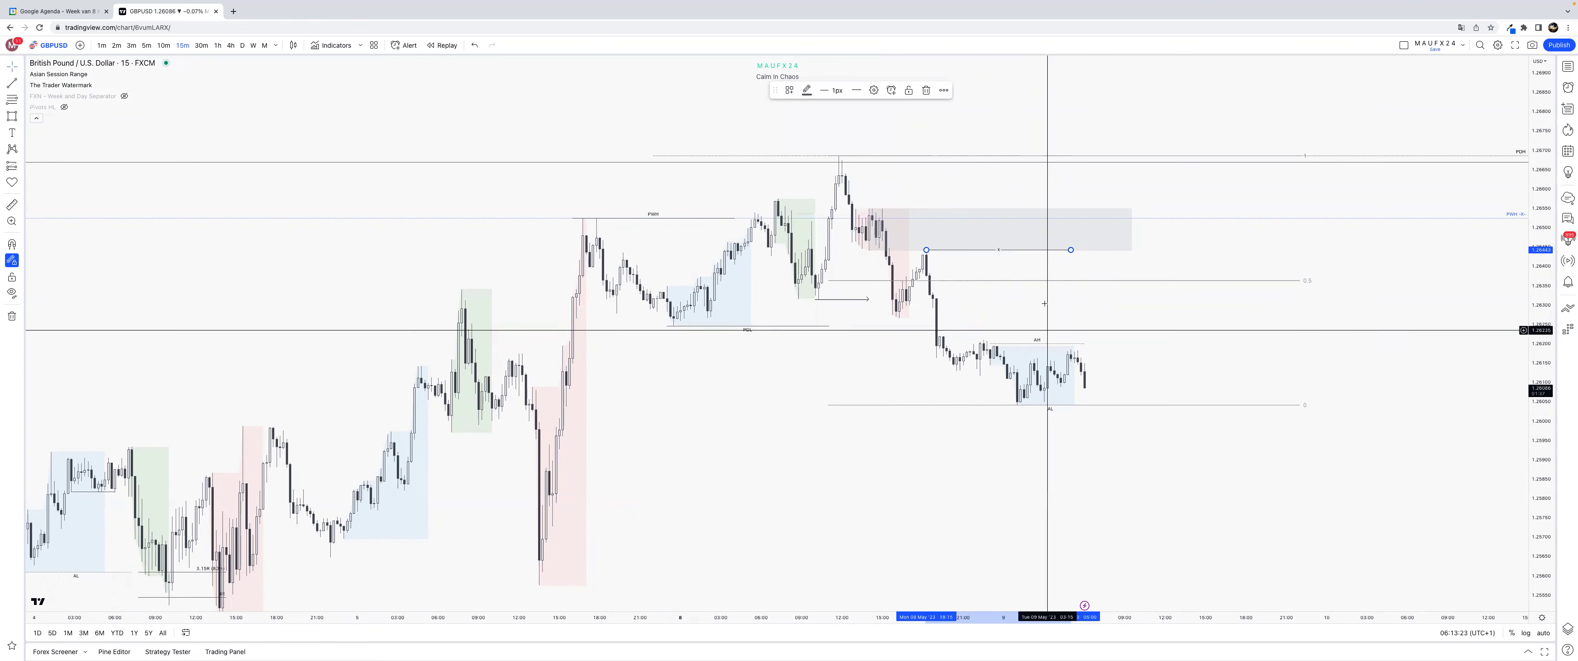
Draw a rectangle zone from the 8 May red-session low up to the evening swing high, extend it through 9 May, and label it "15m S (not much LQ below".
click(1370, 310)
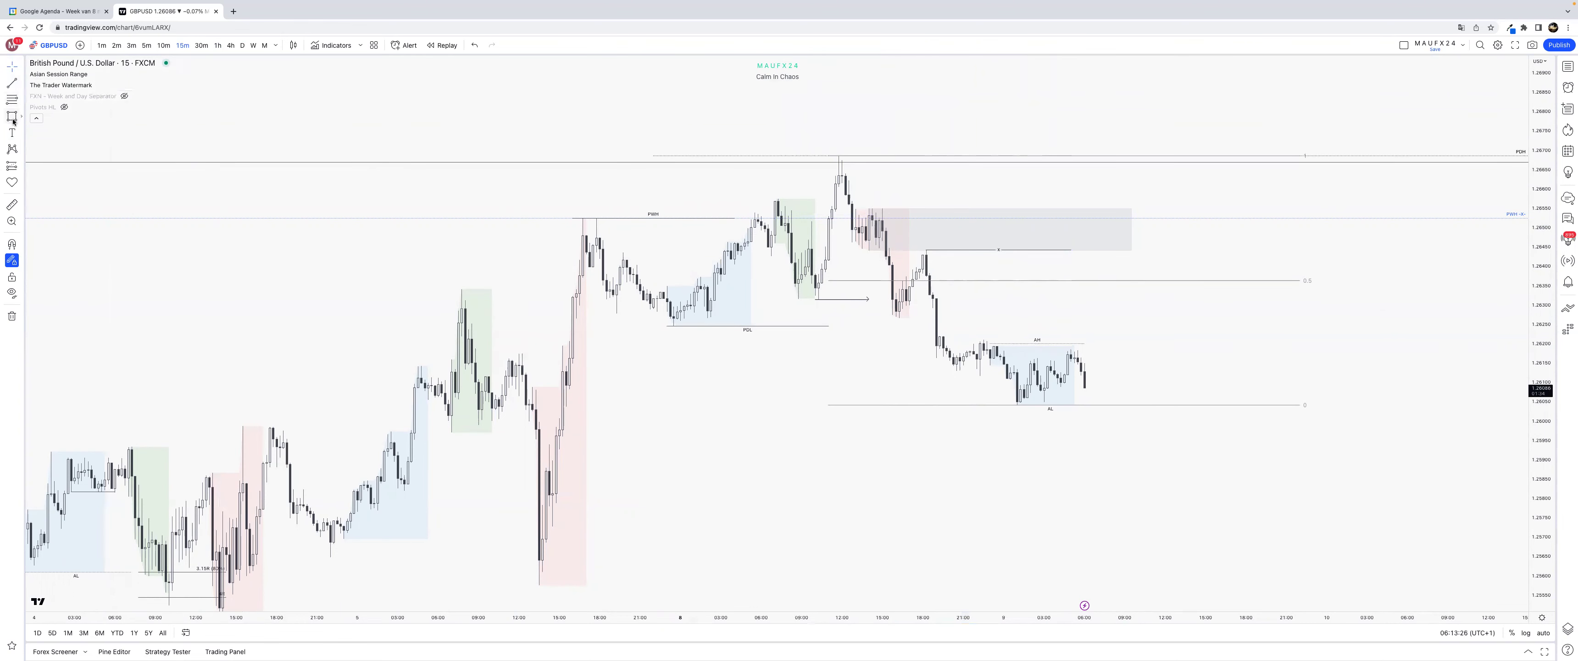
click(899, 318)
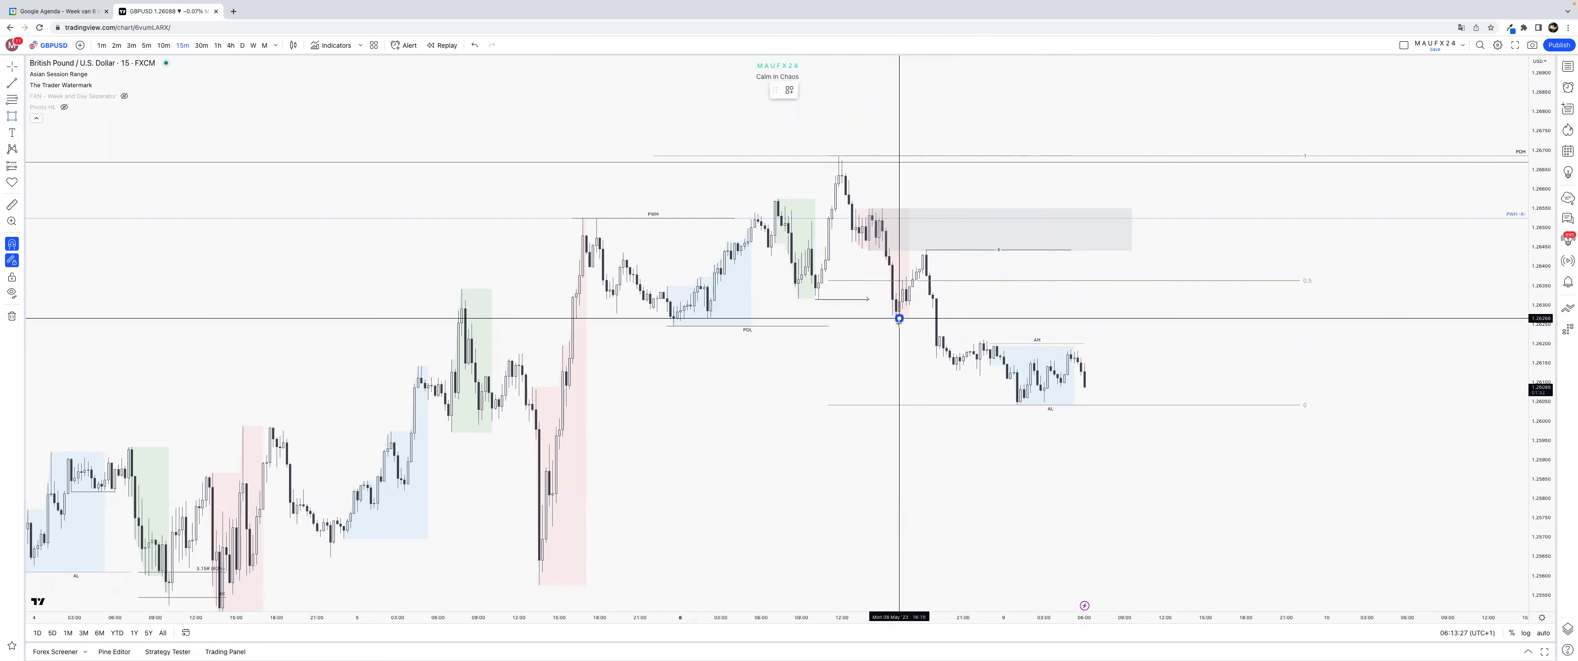
click(1078, 305)
drag(1078, 305, 1279, 250)
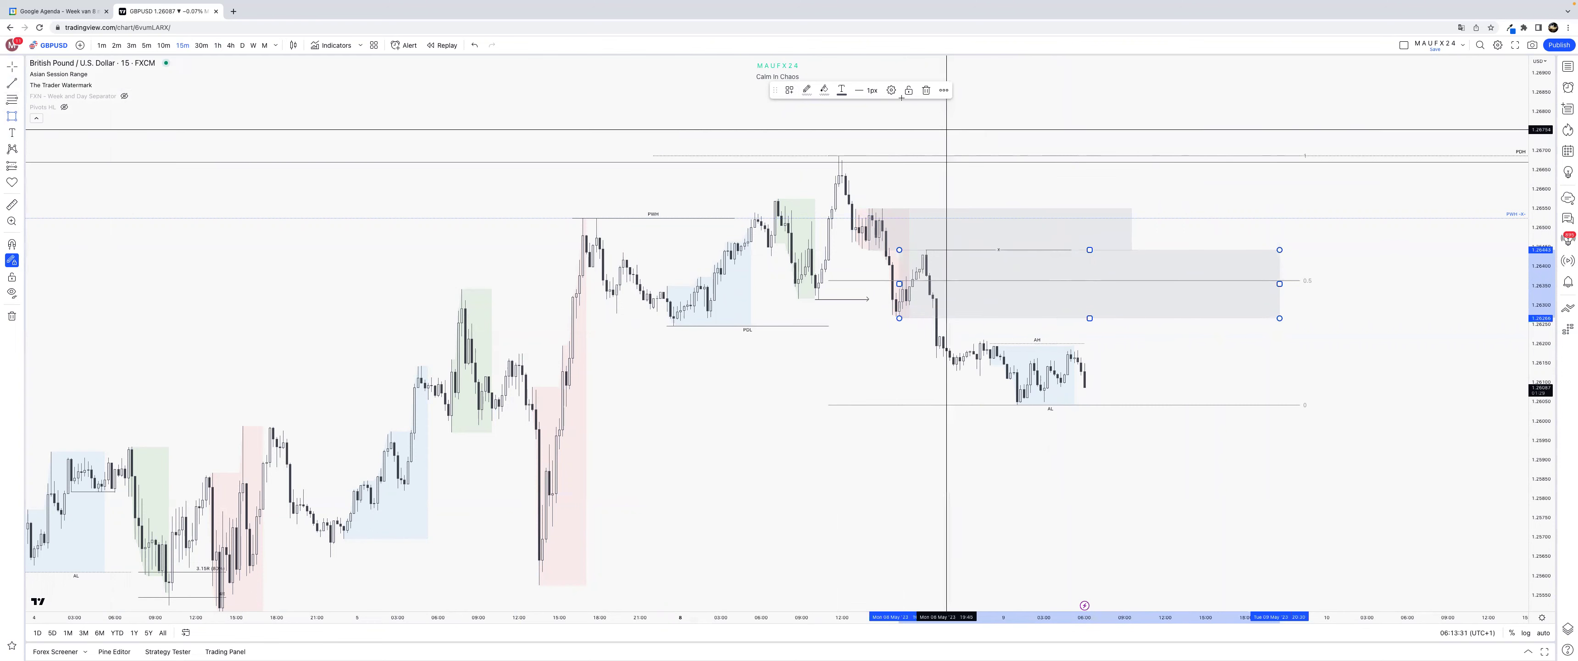
click(892, 90)
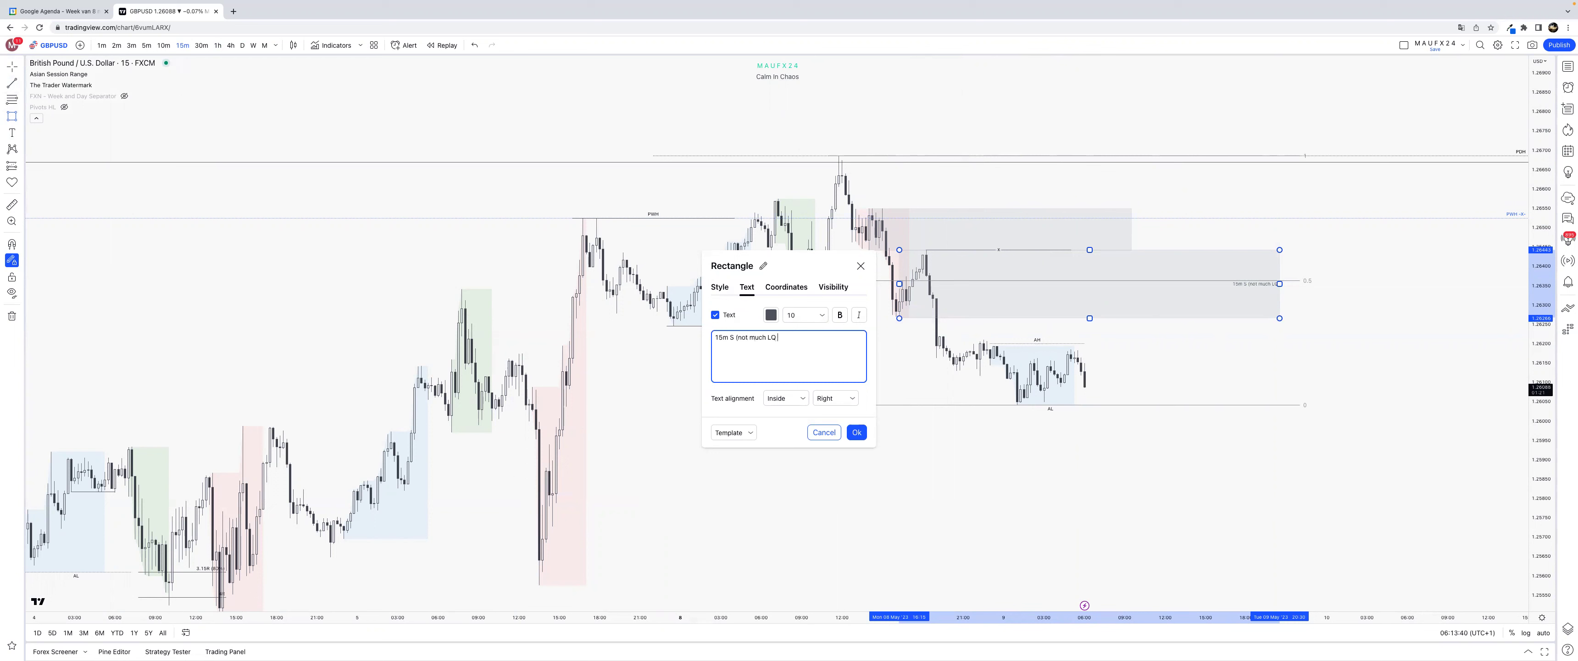
click(857, 433)
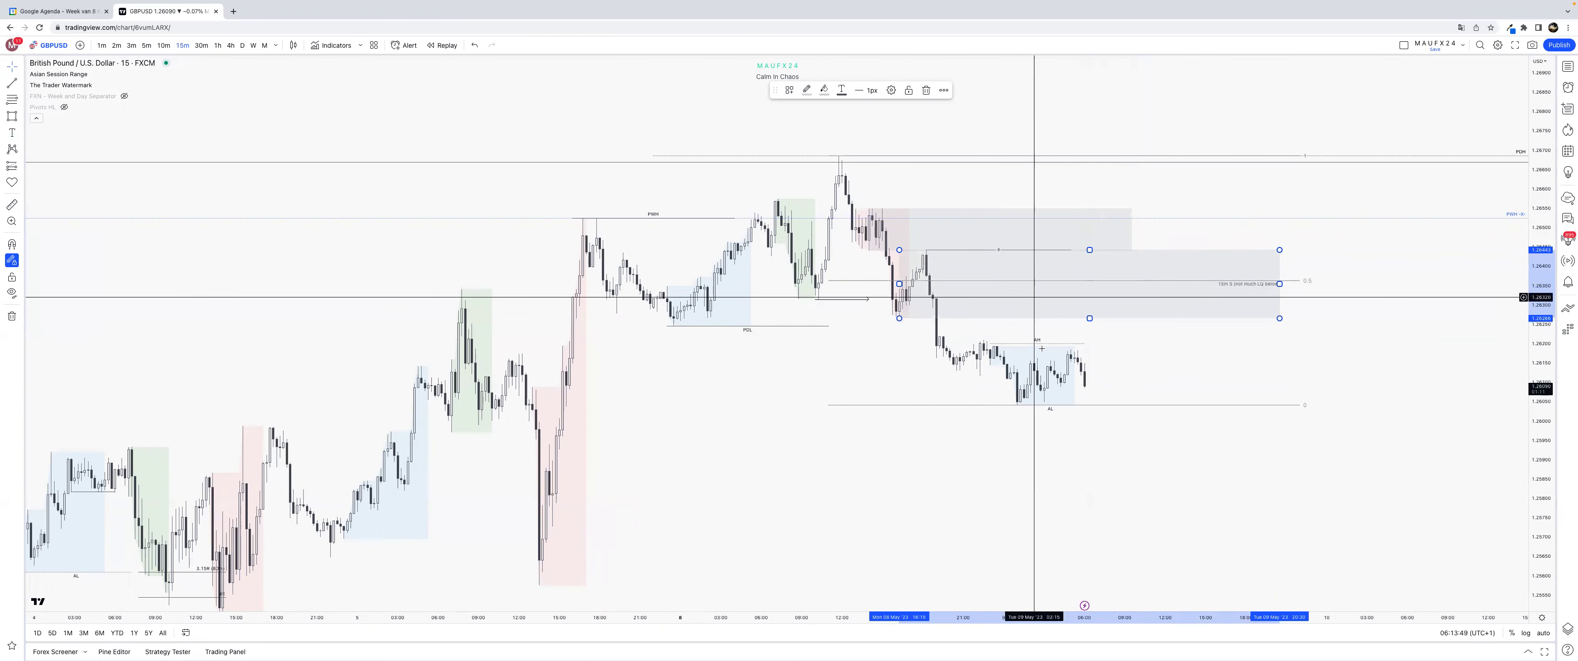
Shift the 9 May AH line slightly later and lower so it sits on the Asian session high.
right_click(987, 338)
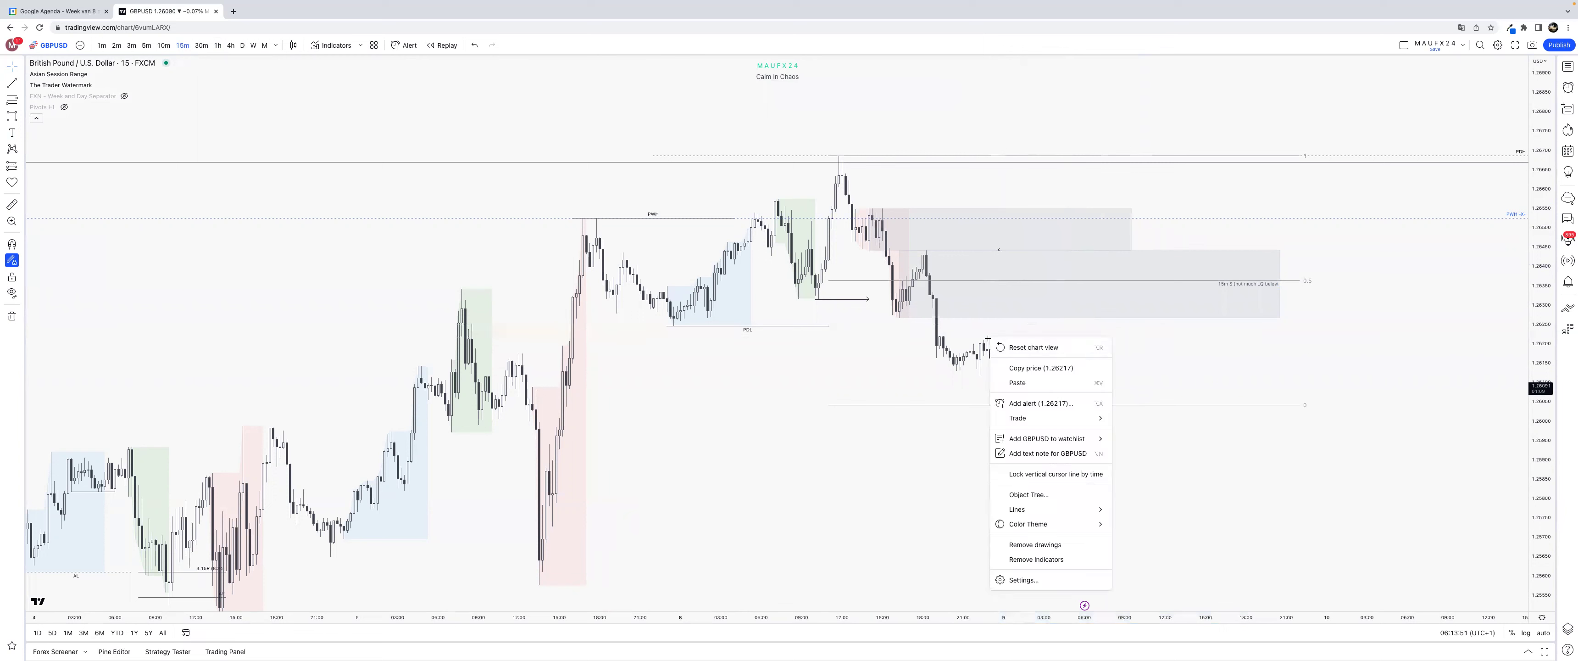
click(980, 351)
drag(992, 343, 1098, 345)
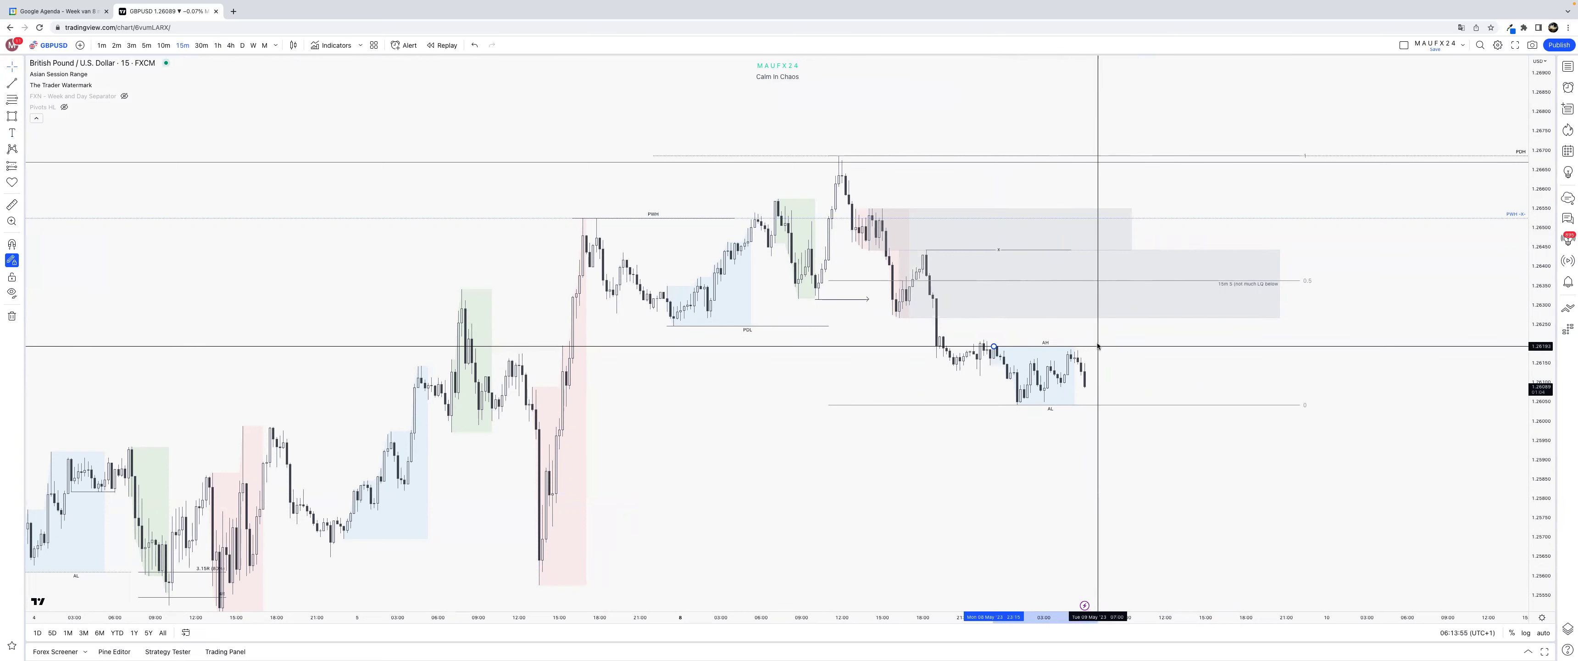
click(1222, 356)
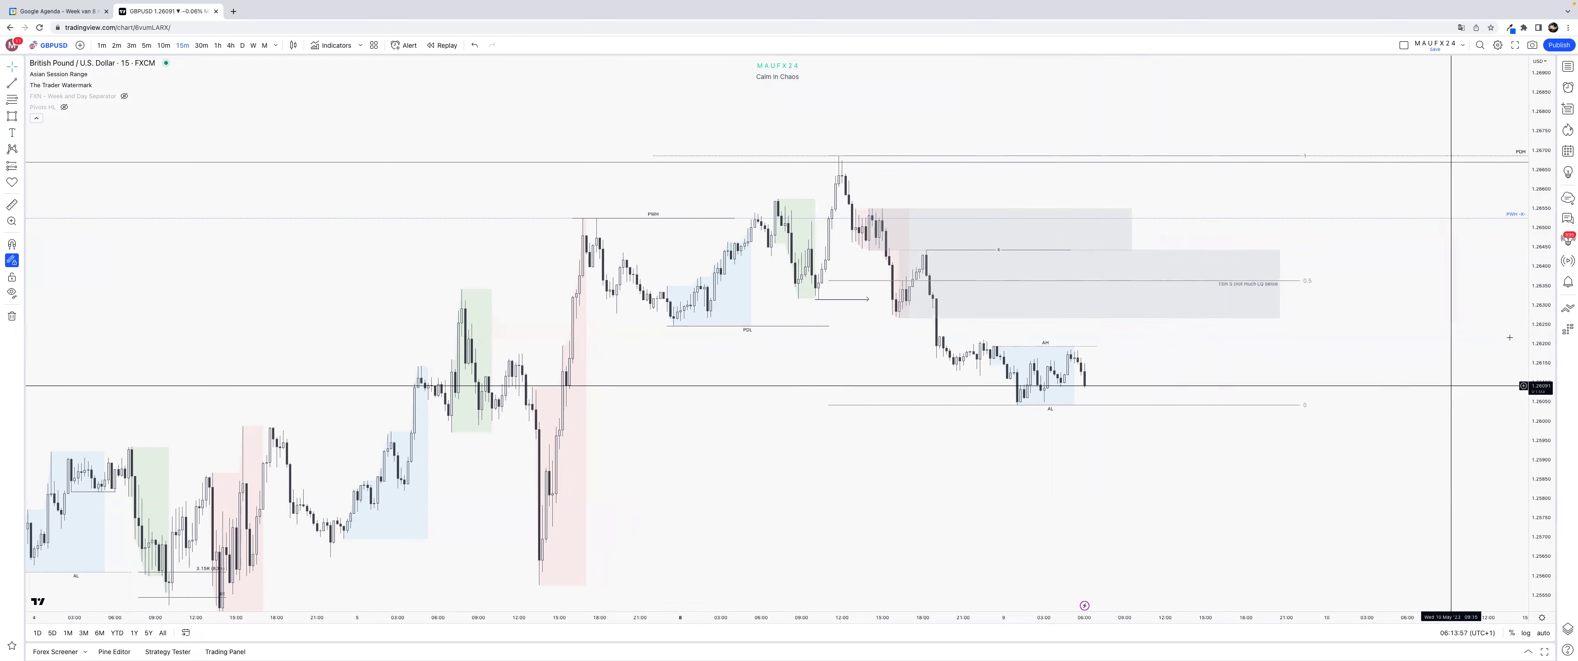
Add the closing parenthesis to the newest zone's label so it reads "15m S (not much LQ below)".
click(1275, 307)
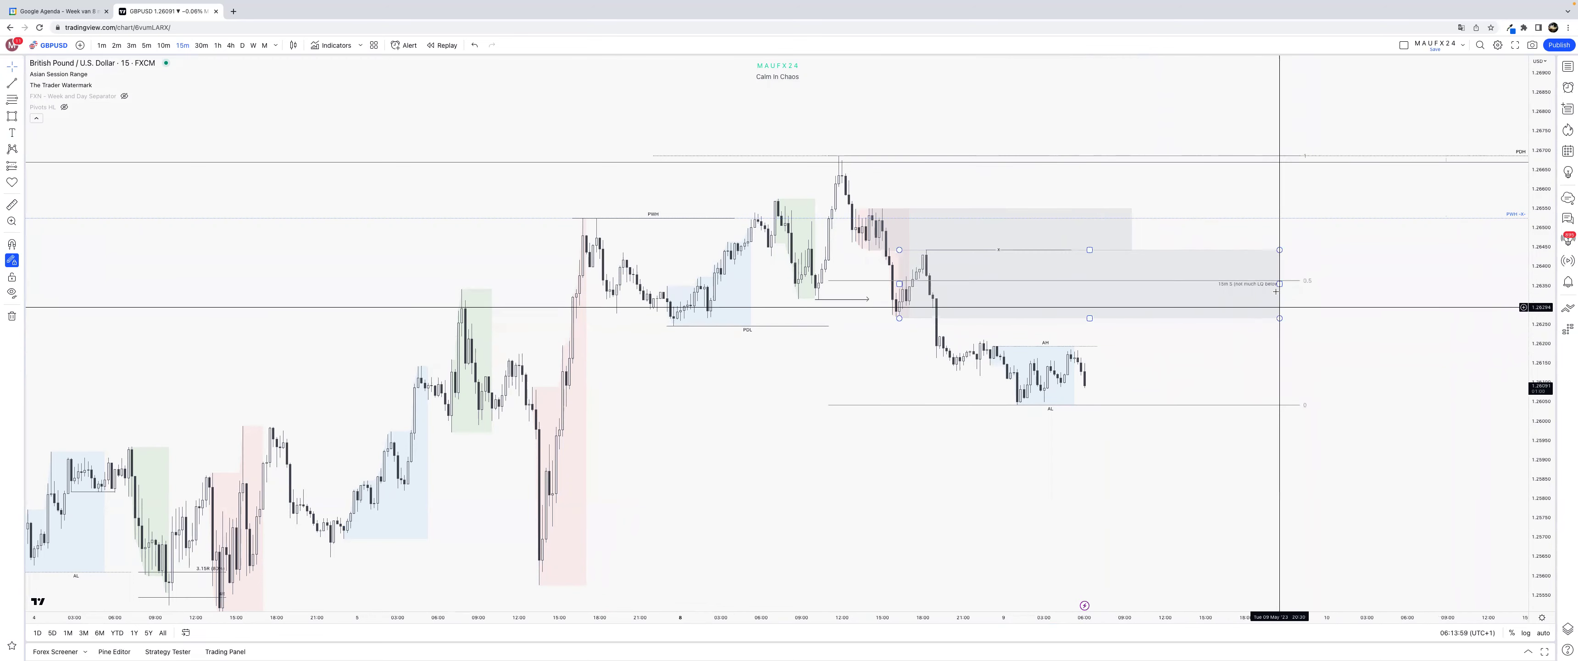
double_click(1275, 288)
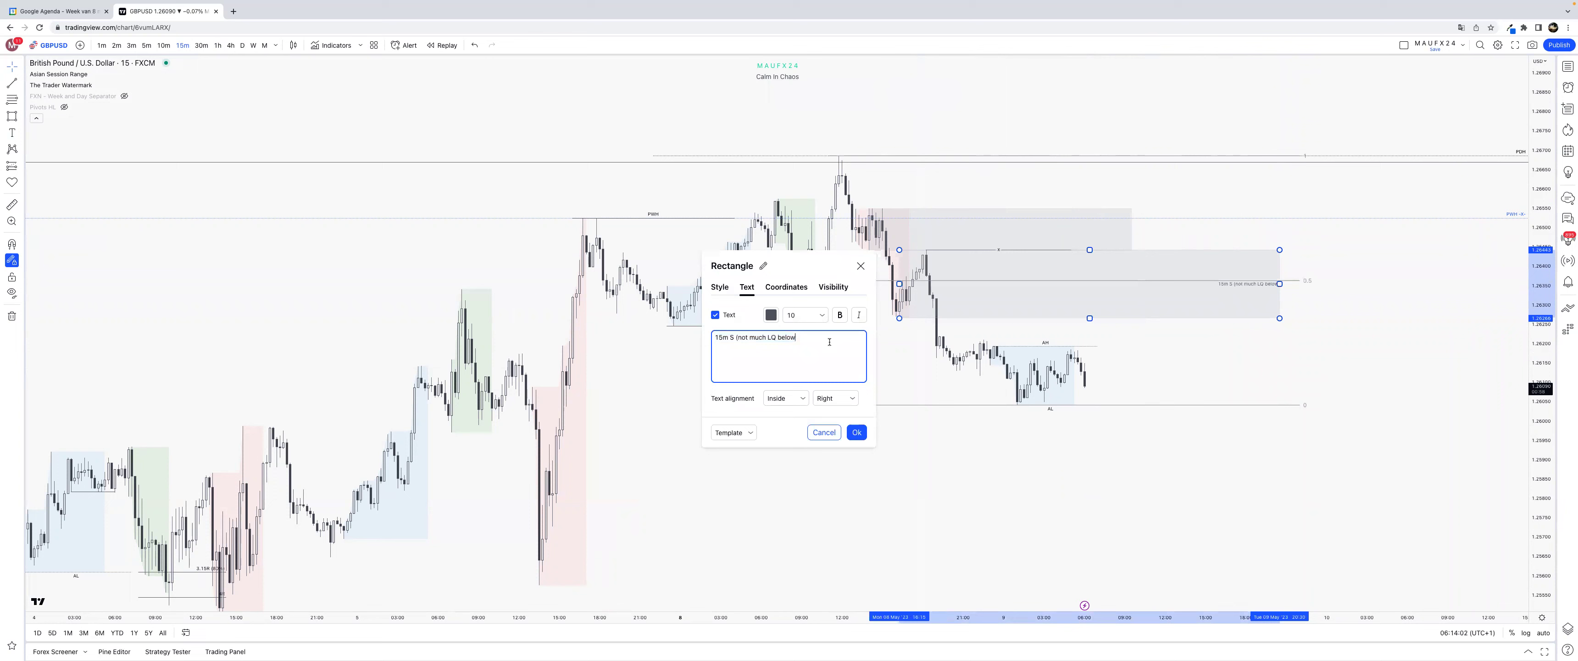
text())
click(856, 433)
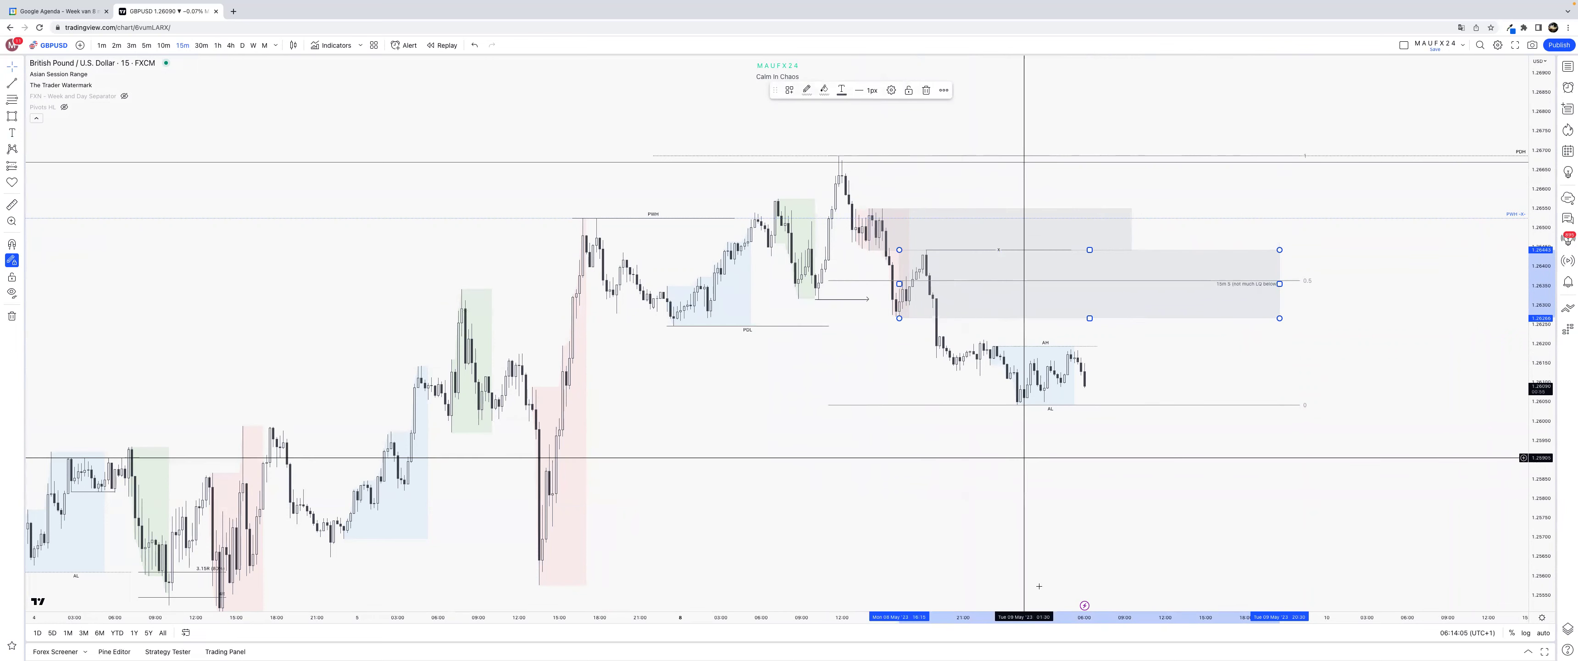
Draw a rectangle zone over the 5 May red-session drop, extend it into 9 May, and align its lower start corner with the low candle.
drag(1002, 614, 1092, 614)
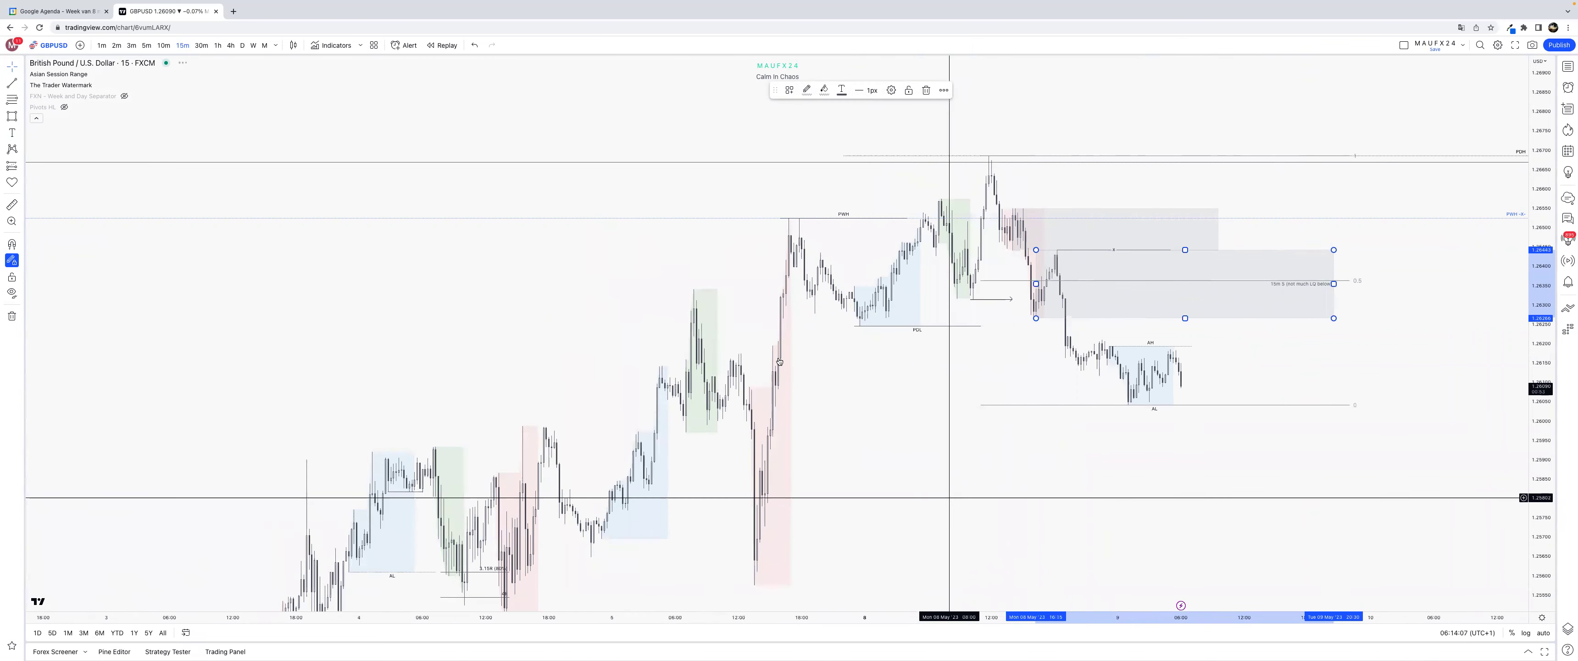
click(12, 116)
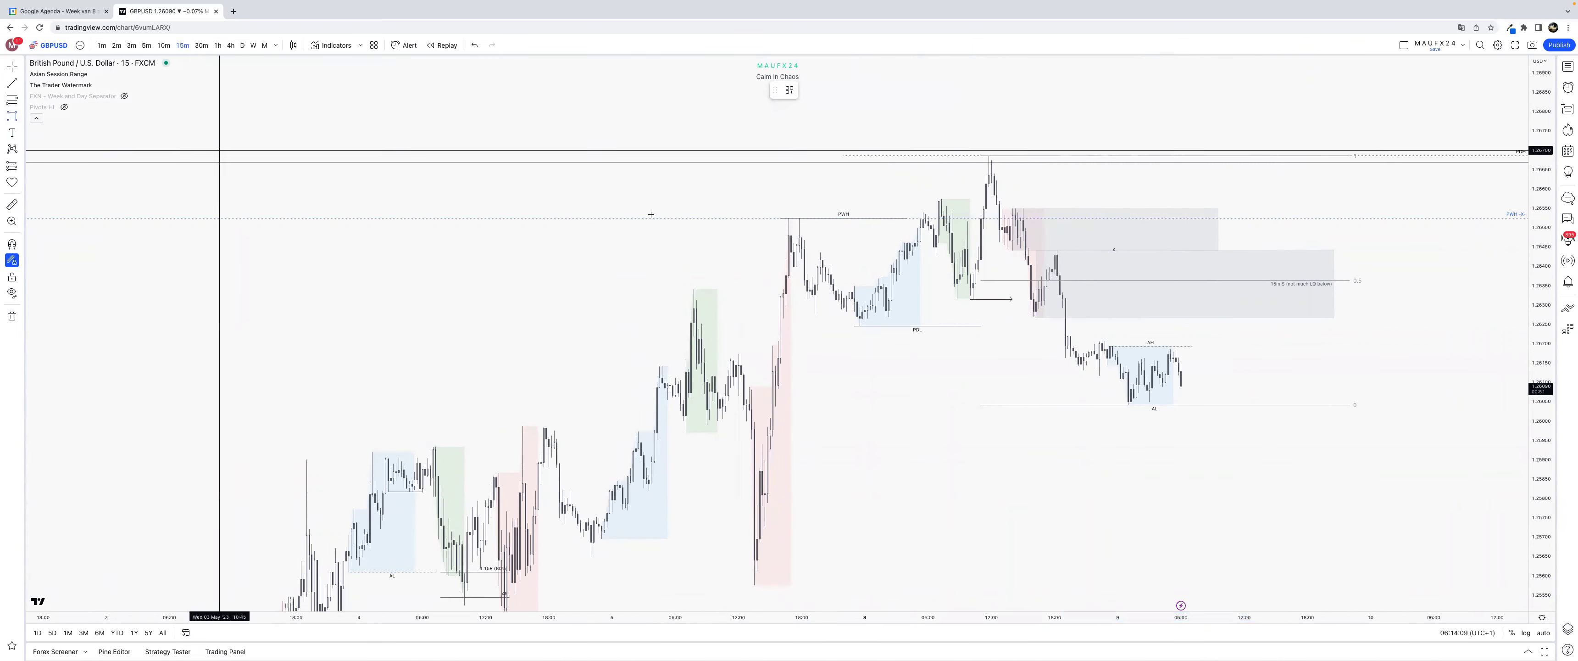
key(super)
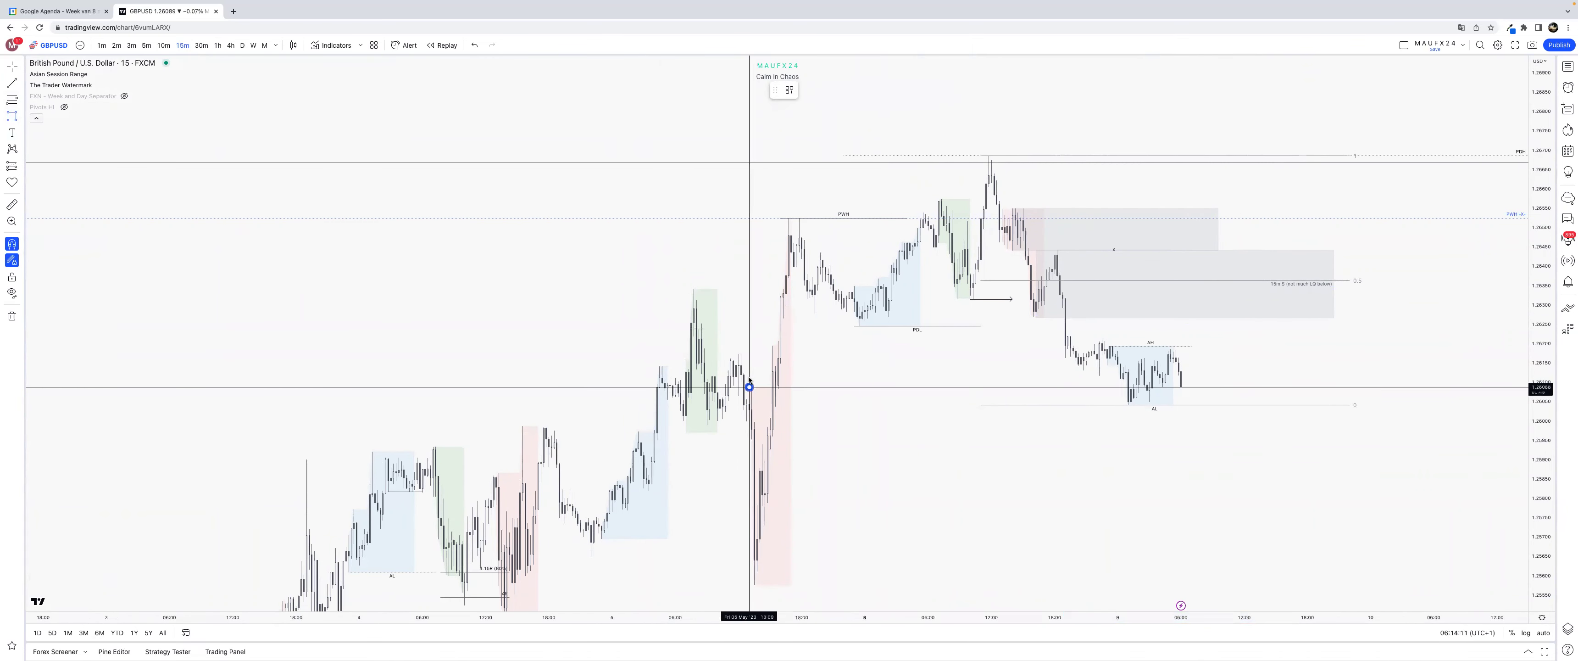
click(1292, 586)
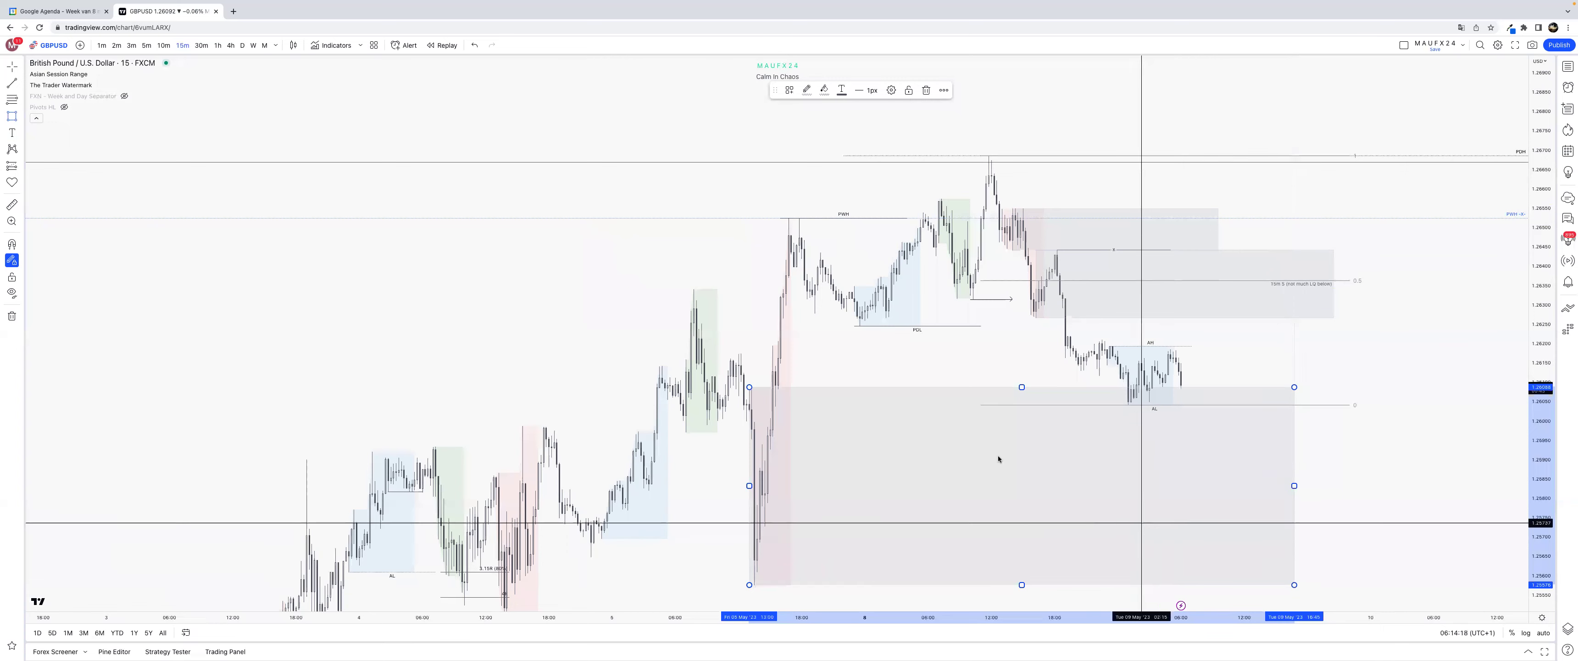
click(786, 587)
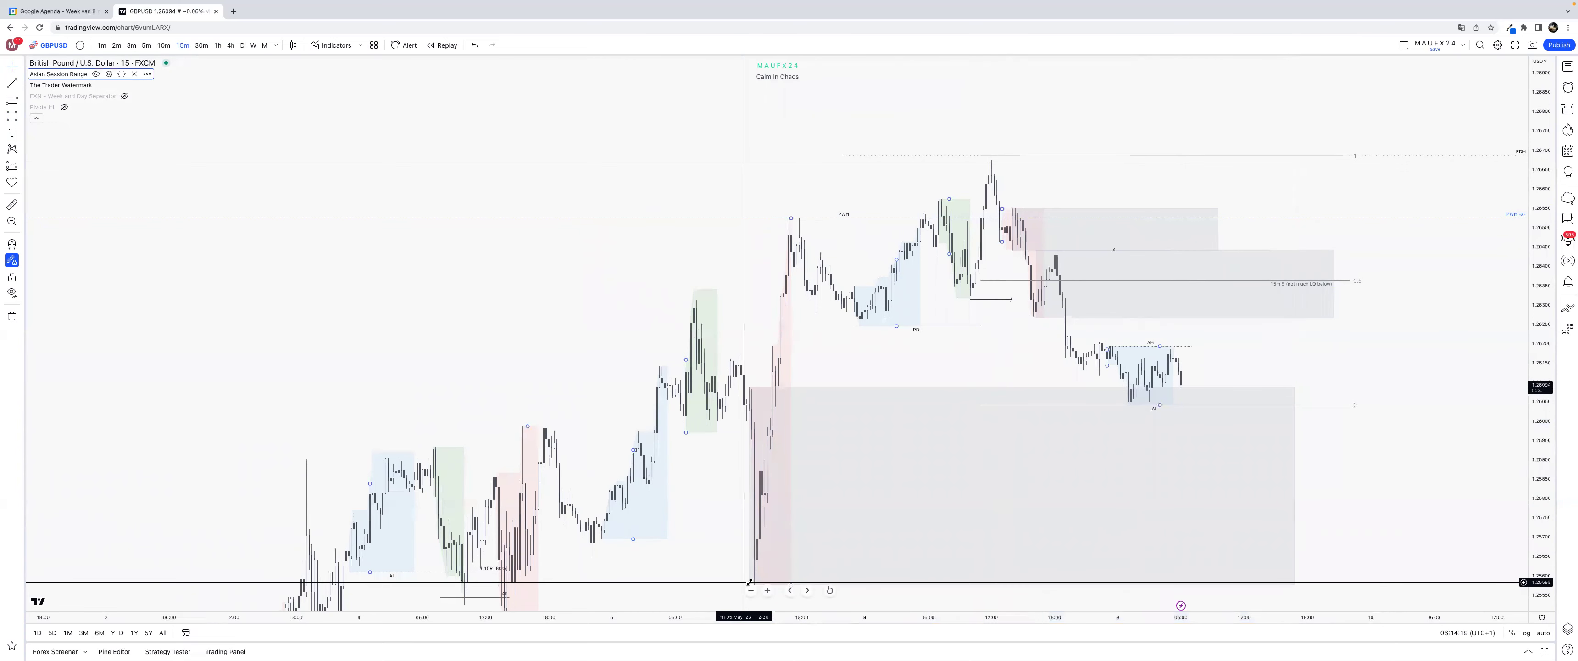
drag(748, 582, 758, 509)
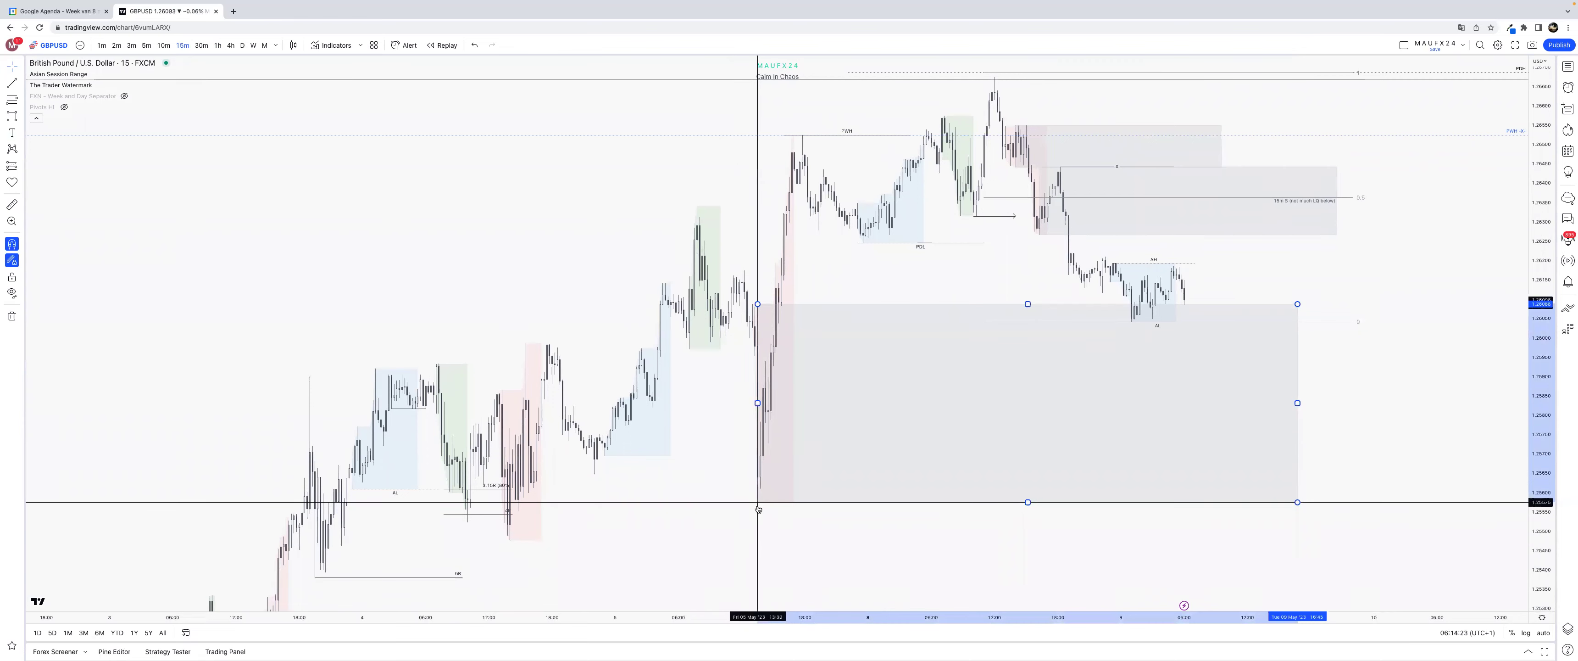
click(692, 437)
Delete the old trend lines and labels around the 4 May sessions, including the AL line and the "50% of the range" line.
drag(445, 413, 612, 392)
key(BackSpace)
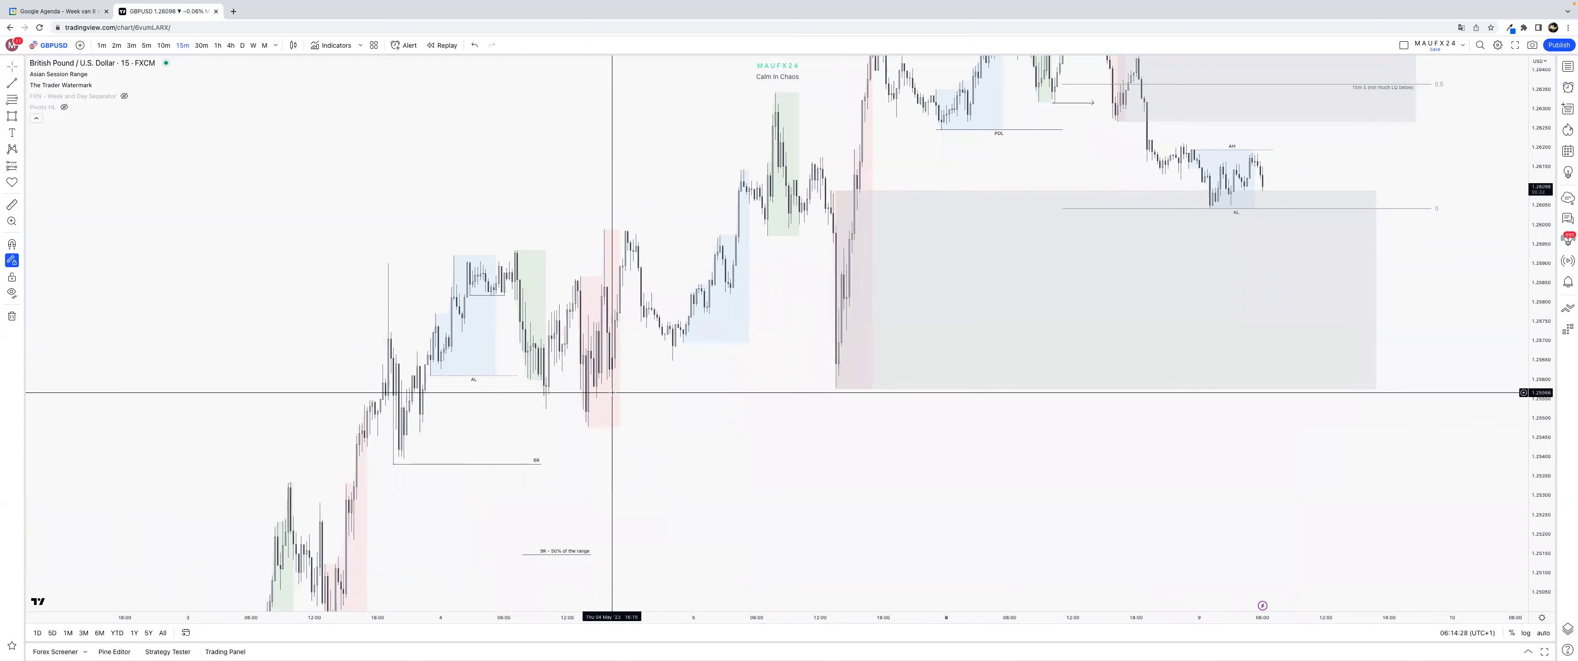
drag(433, 233, 627, 534)
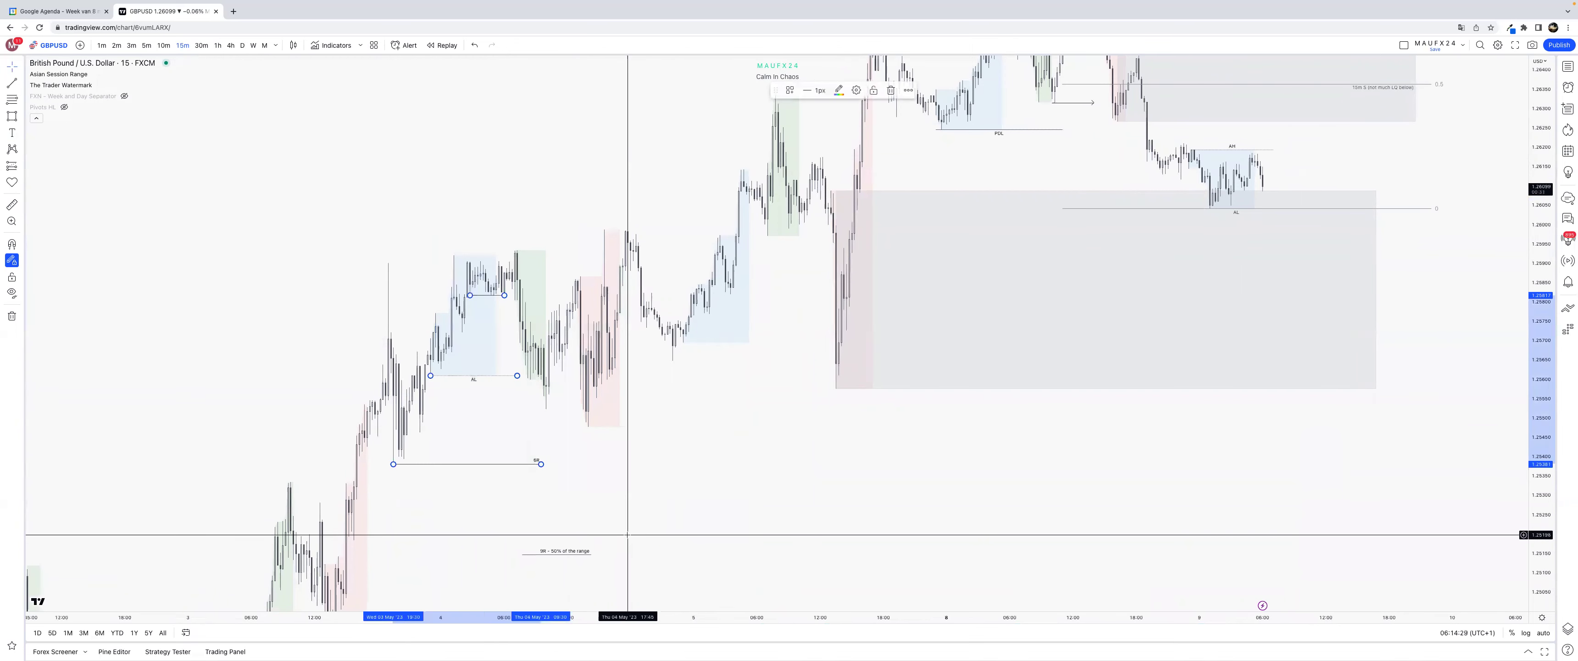
key(BackSpace)
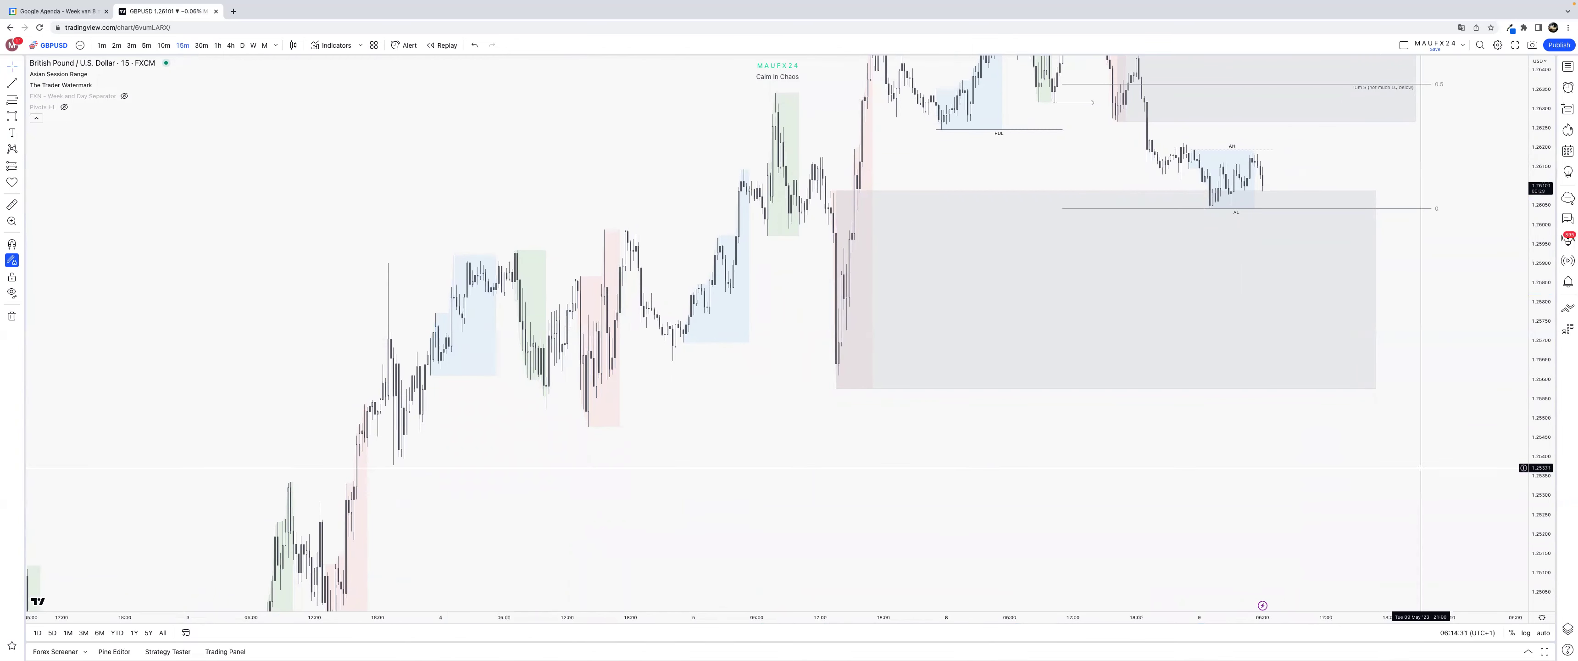
Draw a horizontal trend line from the 4 May evening swing low to the 5 May drop and apply the saved red line template.
drag(1535, 322, 1500, 378)
drag(1446, 283, 1338, 435)
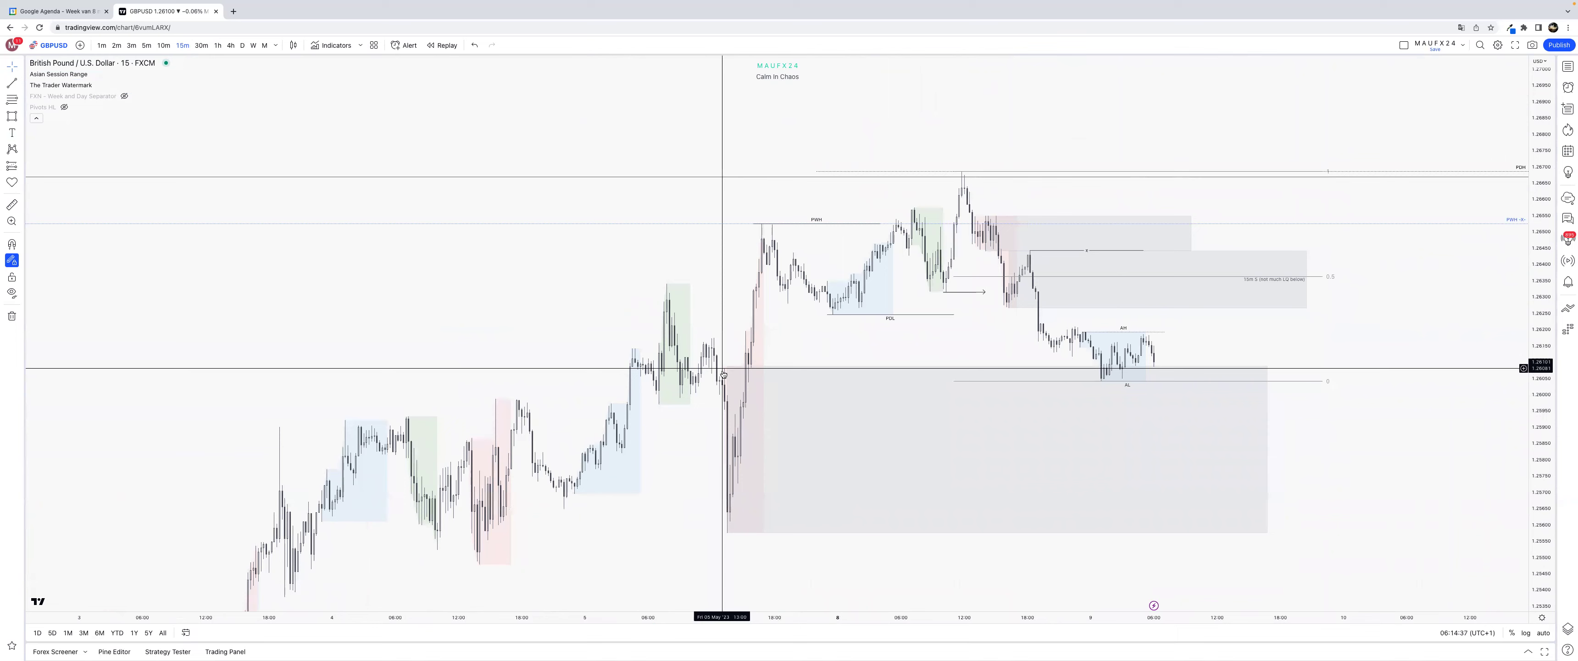
click(11, 82)
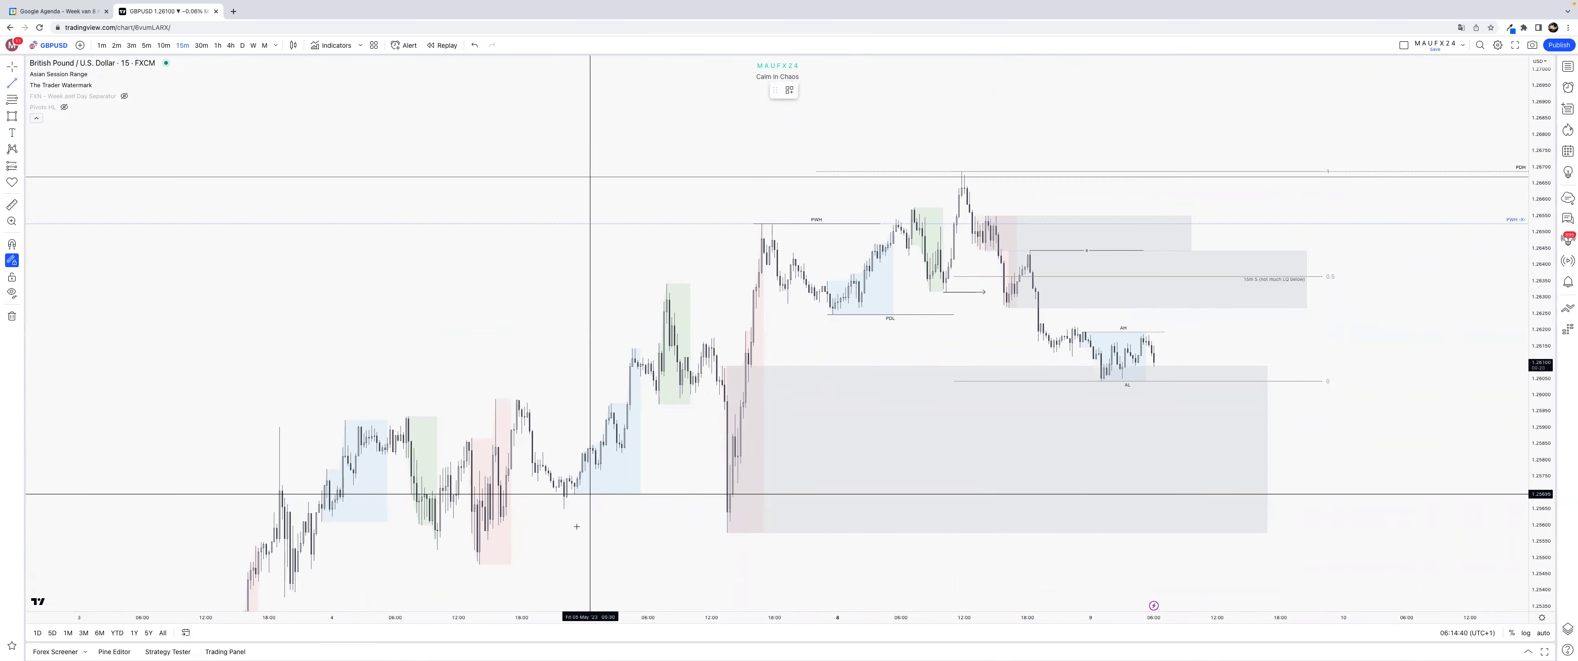
click(564, 508)
click(725, 509)
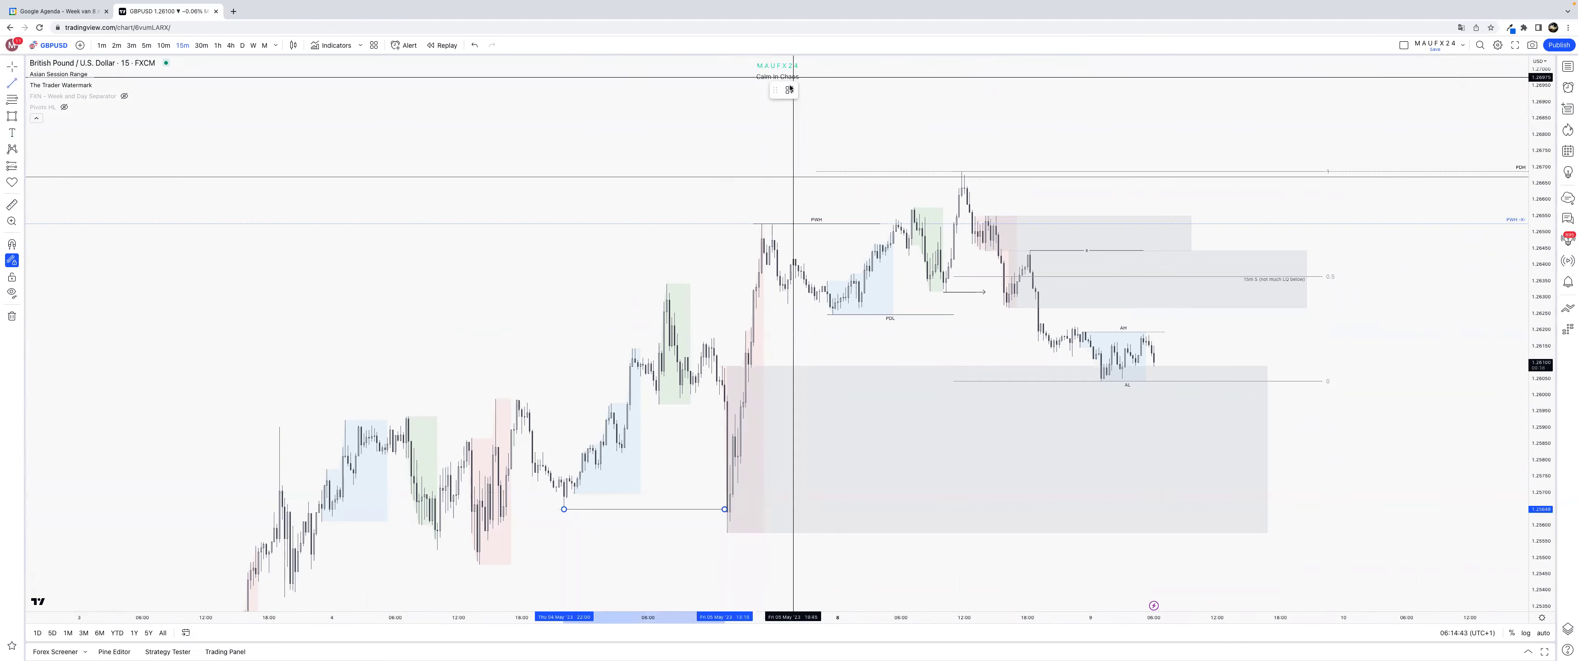
click(801, 195)
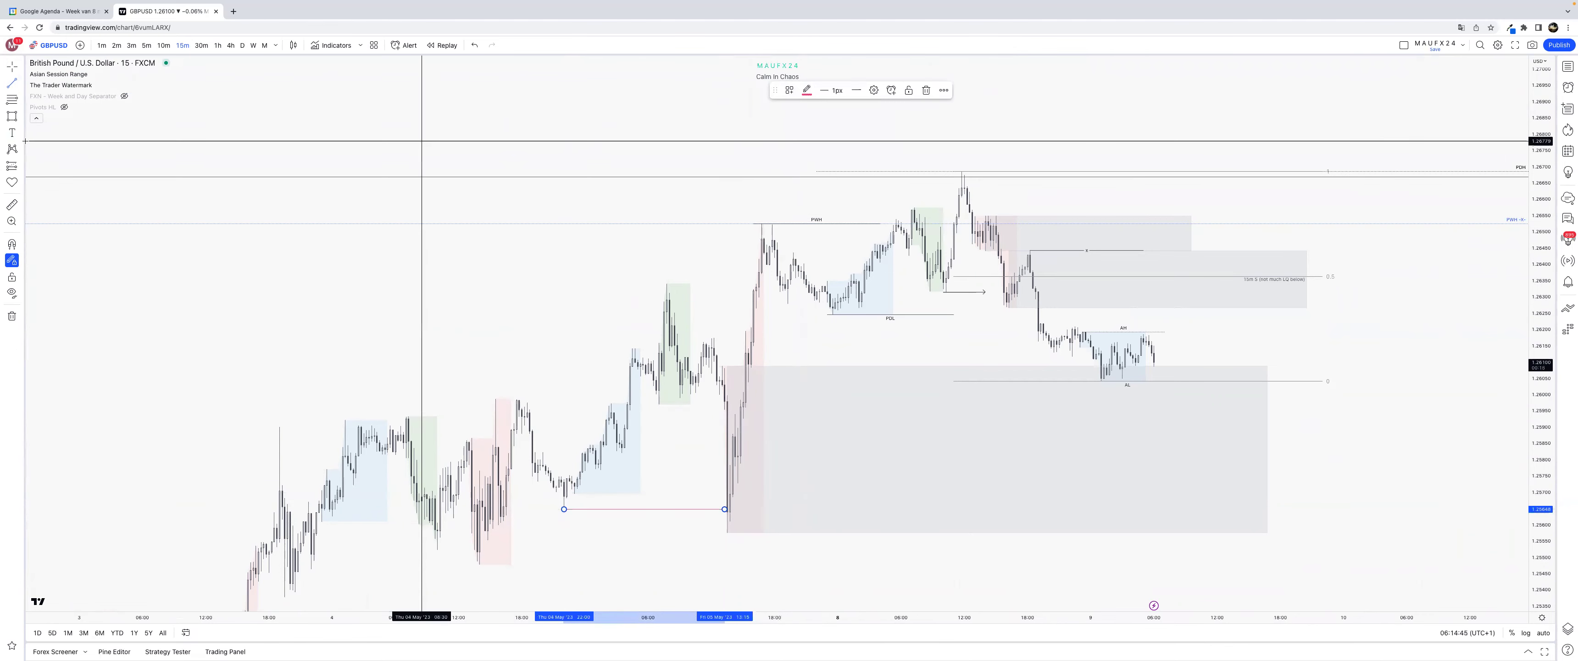
Draw a Fib retracement across the large 5 May zone, from its upper edge to its lower edge and into 9 May.
click(722, 366)
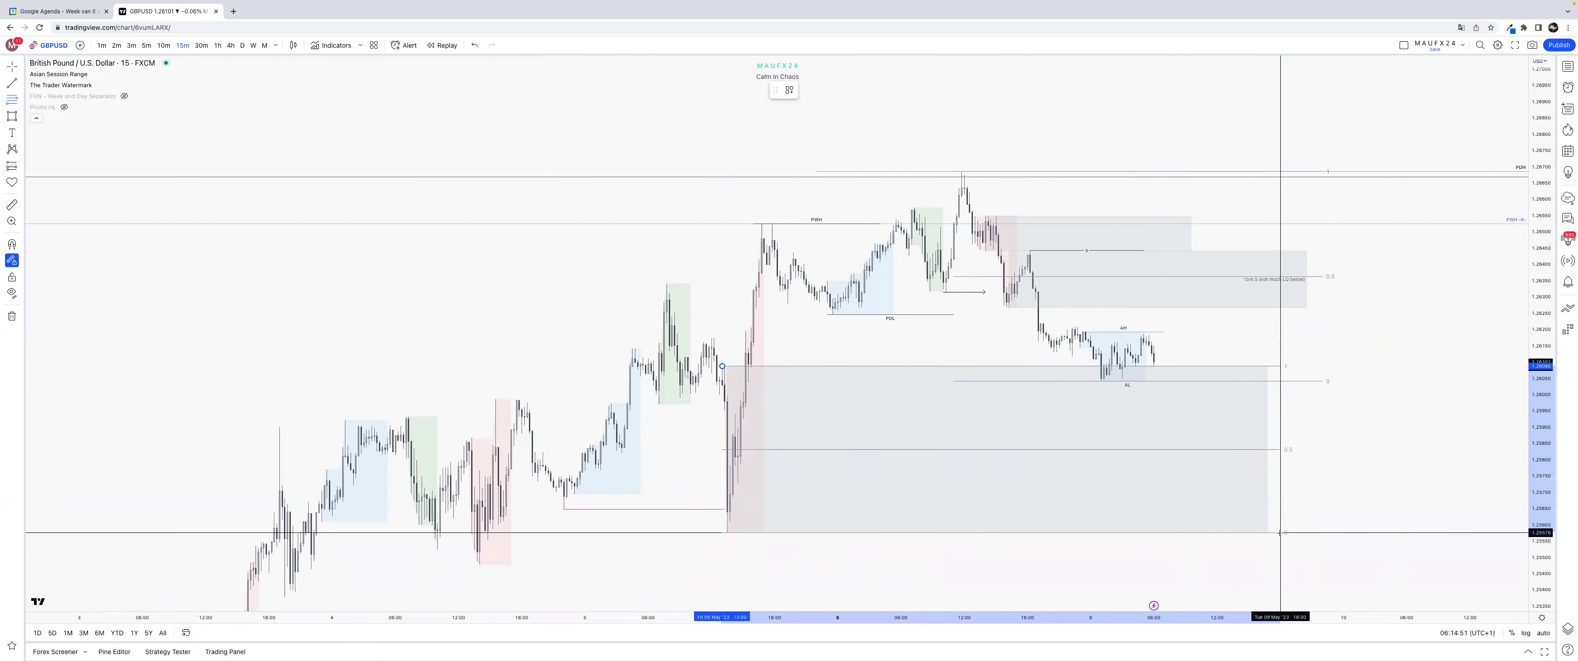
click(1281, 532)
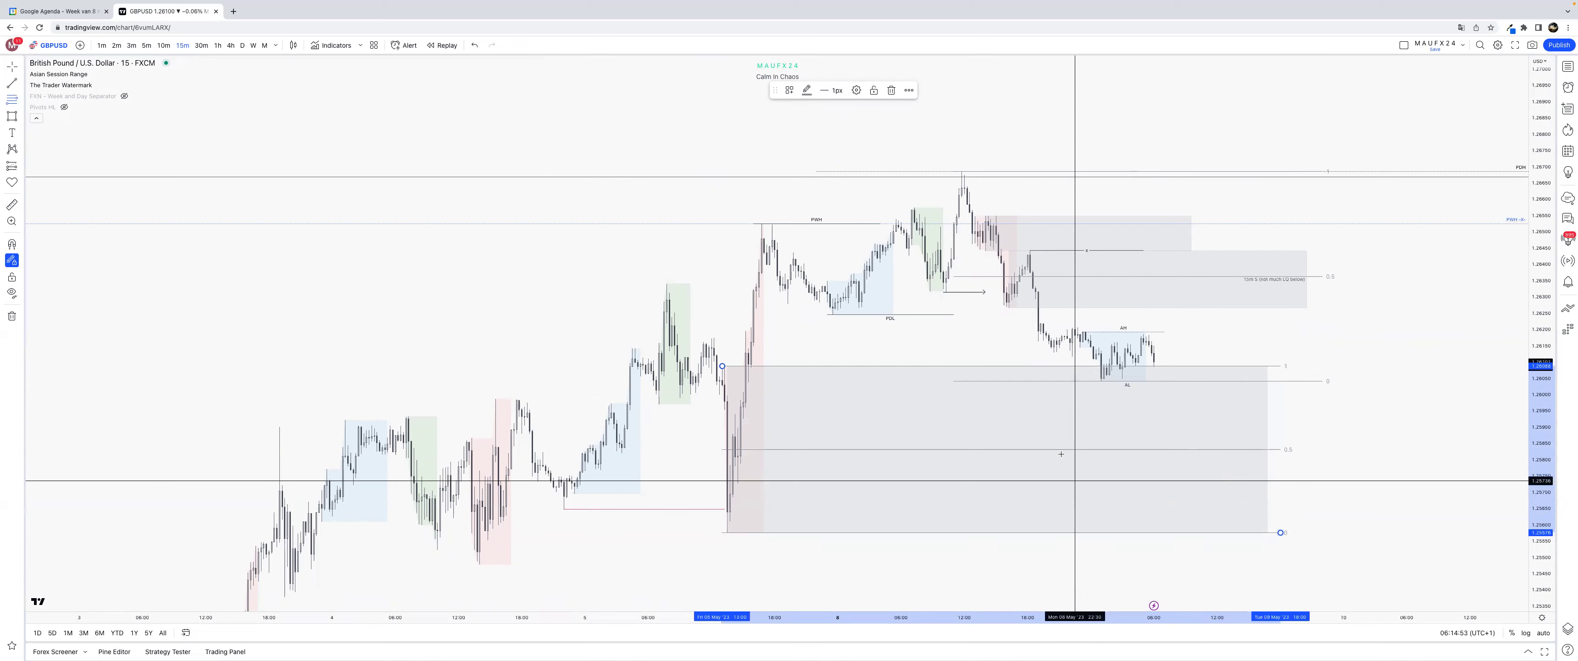
click(12, 116)
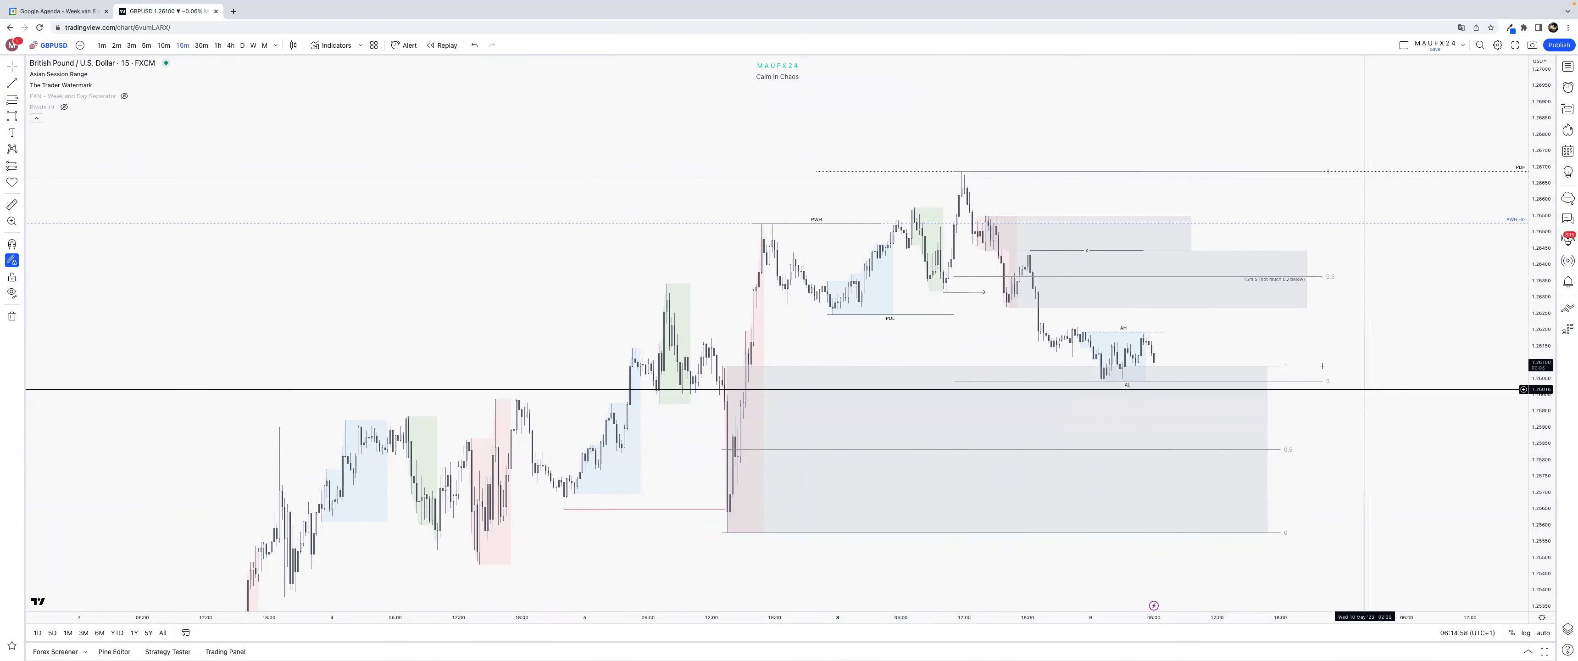
click(1277, 366)
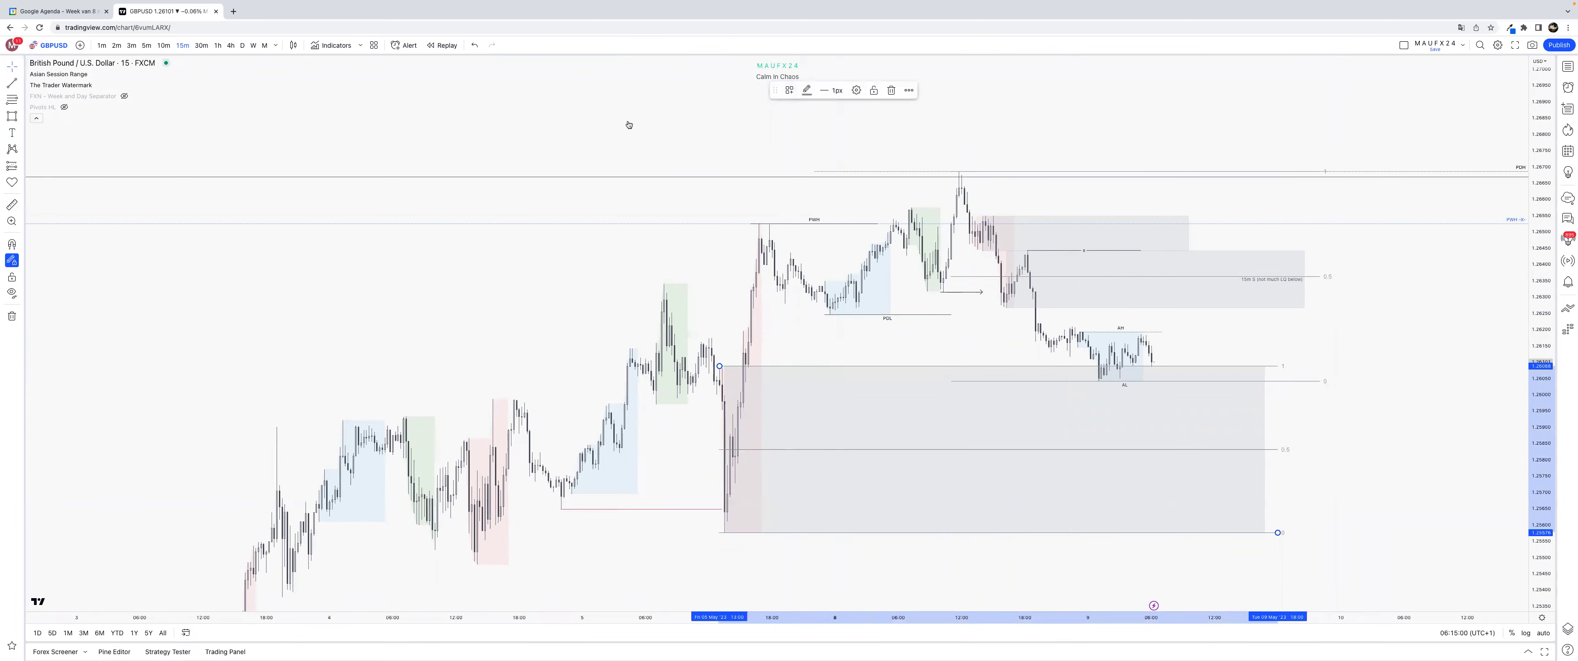
Draw a trend line along the large zone's 0.5 level into 9 May, apply the 50% template, and delete the zone's Fib retracement.
click(12, 82)
key(super)
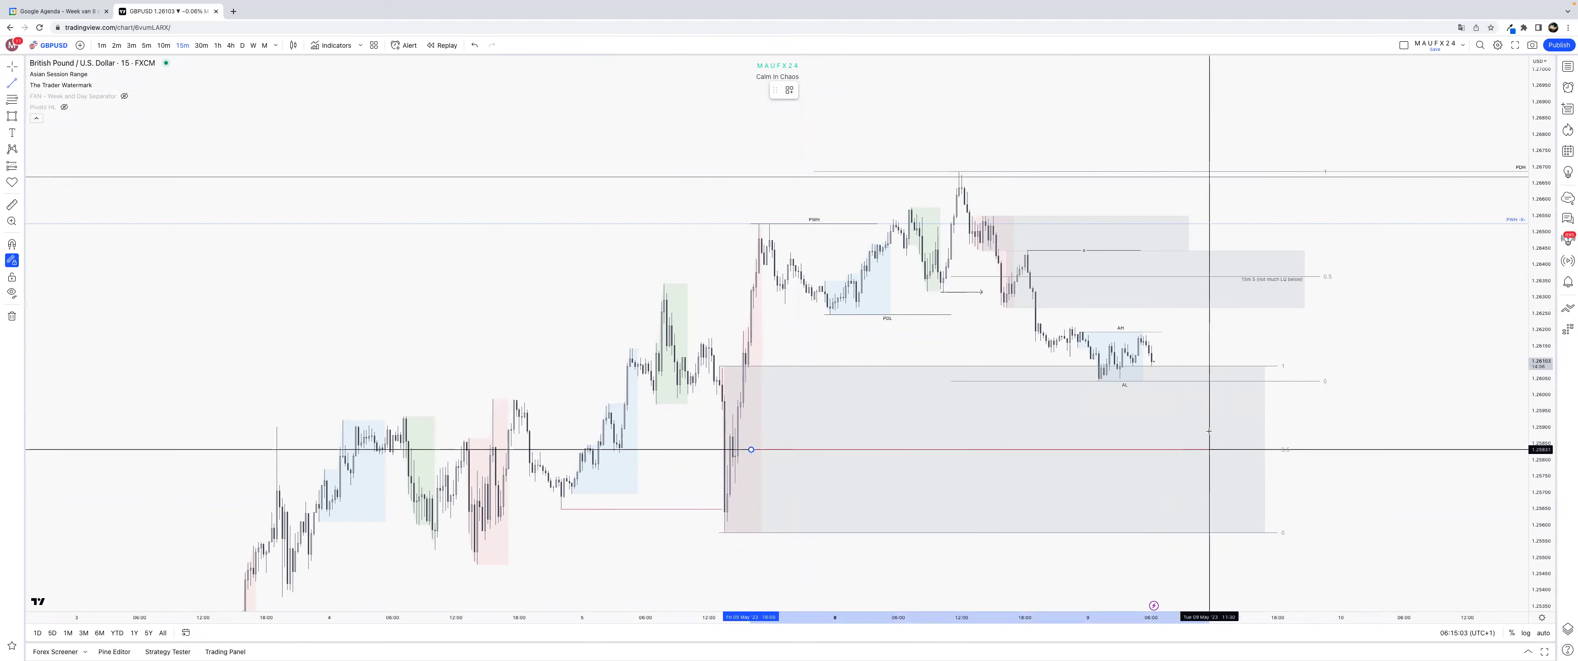
click(791, 89)
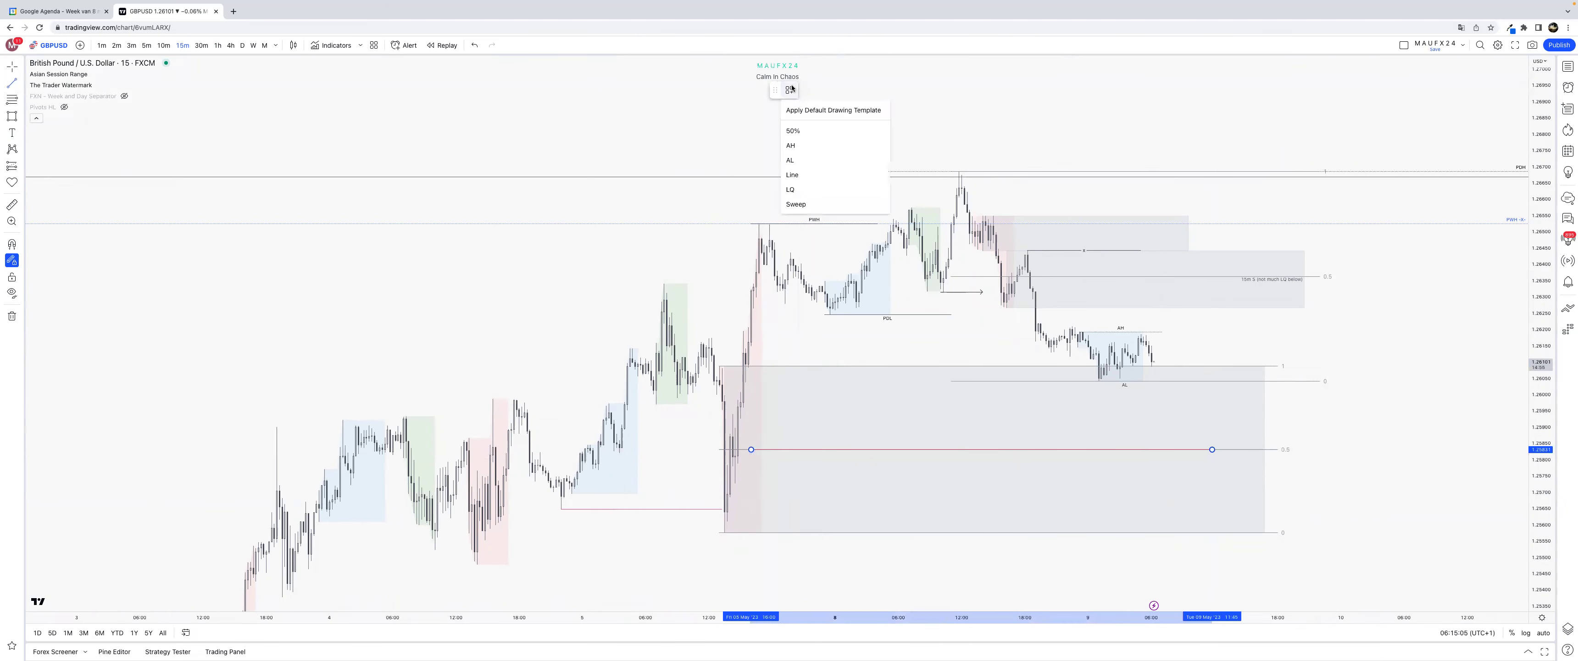
click(794, 131)
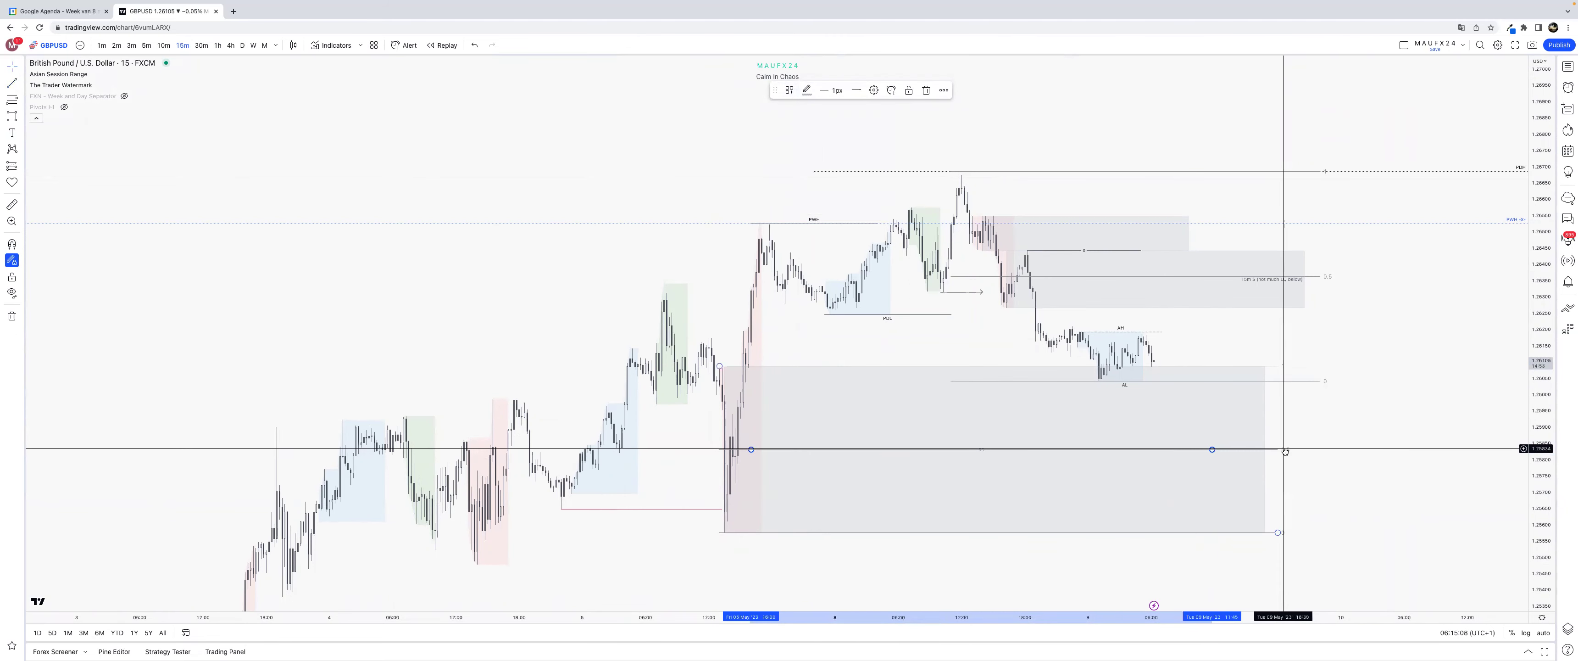
click(1285, 449)
key(Delete)
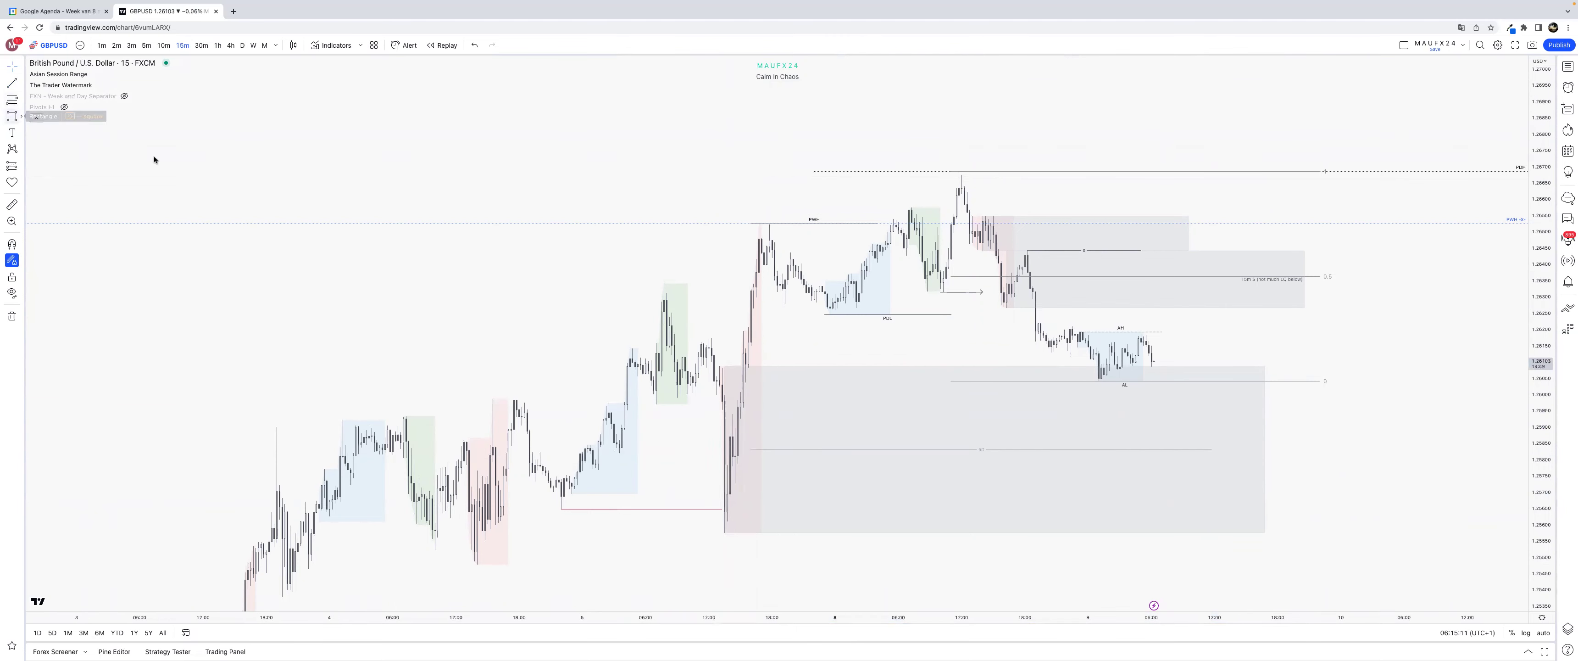
Draw a smaller rectangle around the 50% line inside the large zone, extend it into 9 May, and apply a saved rectangle template.
key(super)
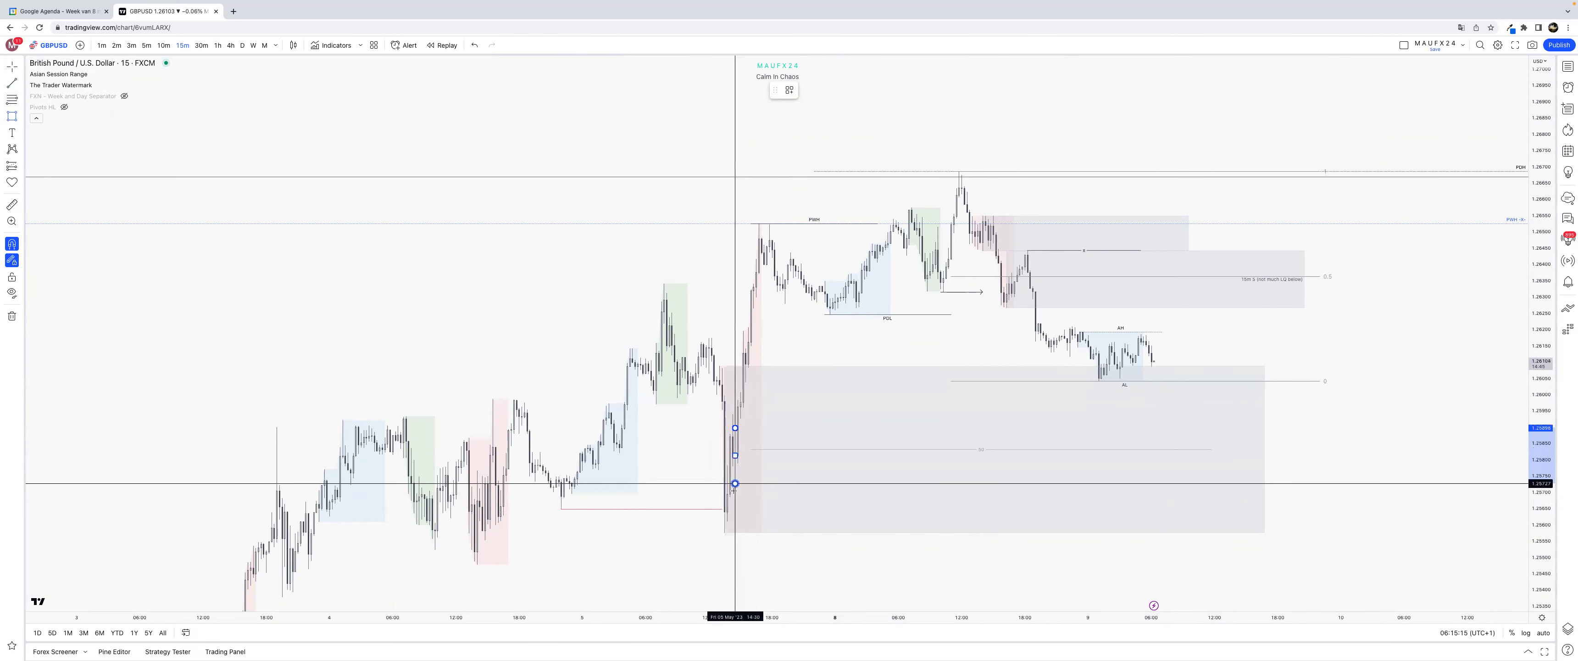
click(735, 483)
drag(735, 455, 1222, 458)
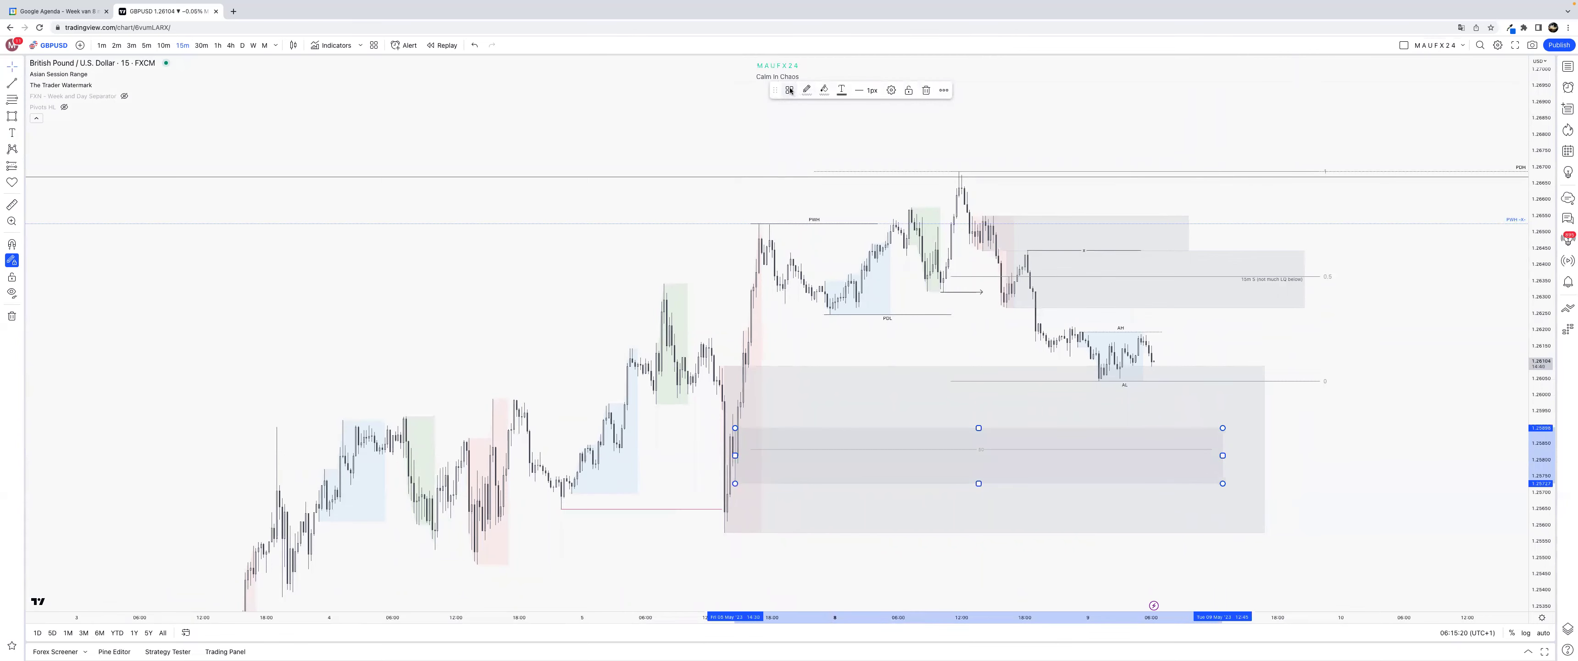
click(803, 188)
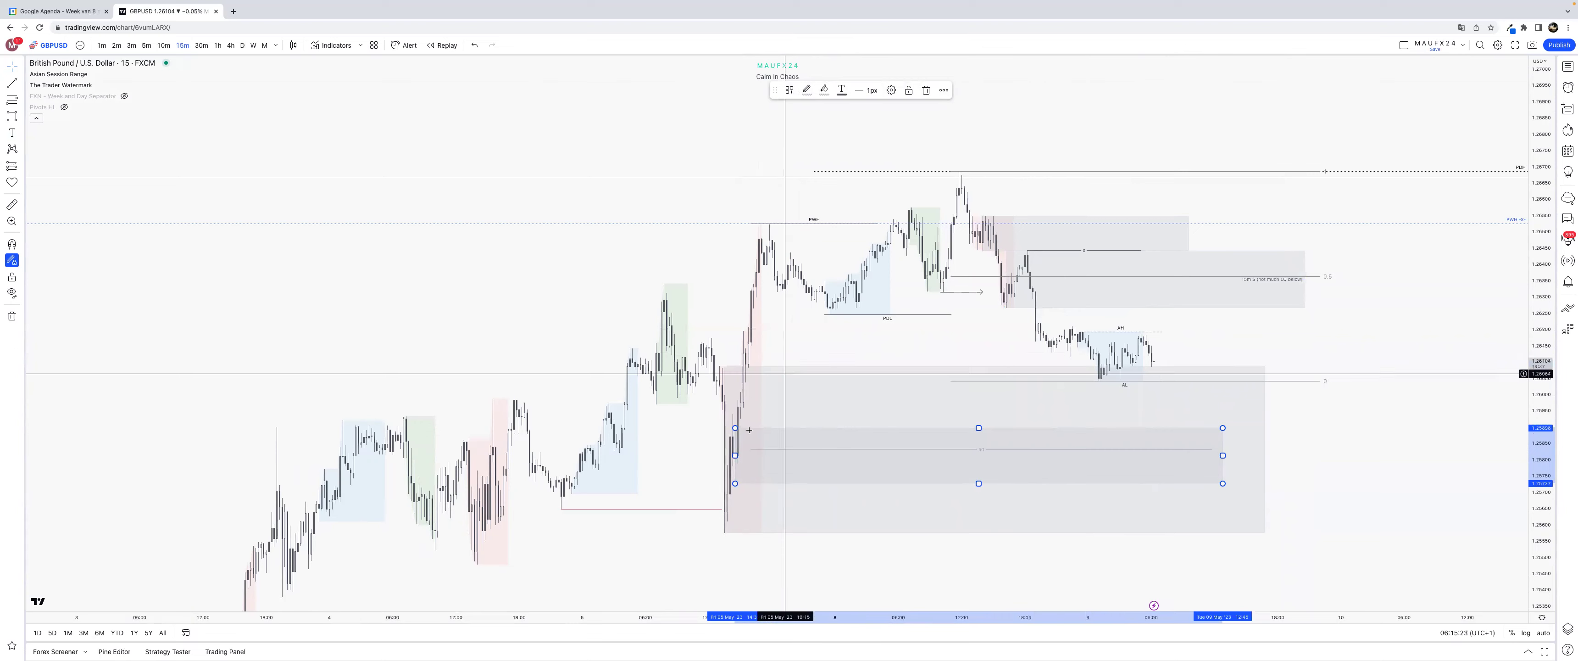
Switch the chart to the 1h timeframe and deselect the rectangles.
click(218, 45)
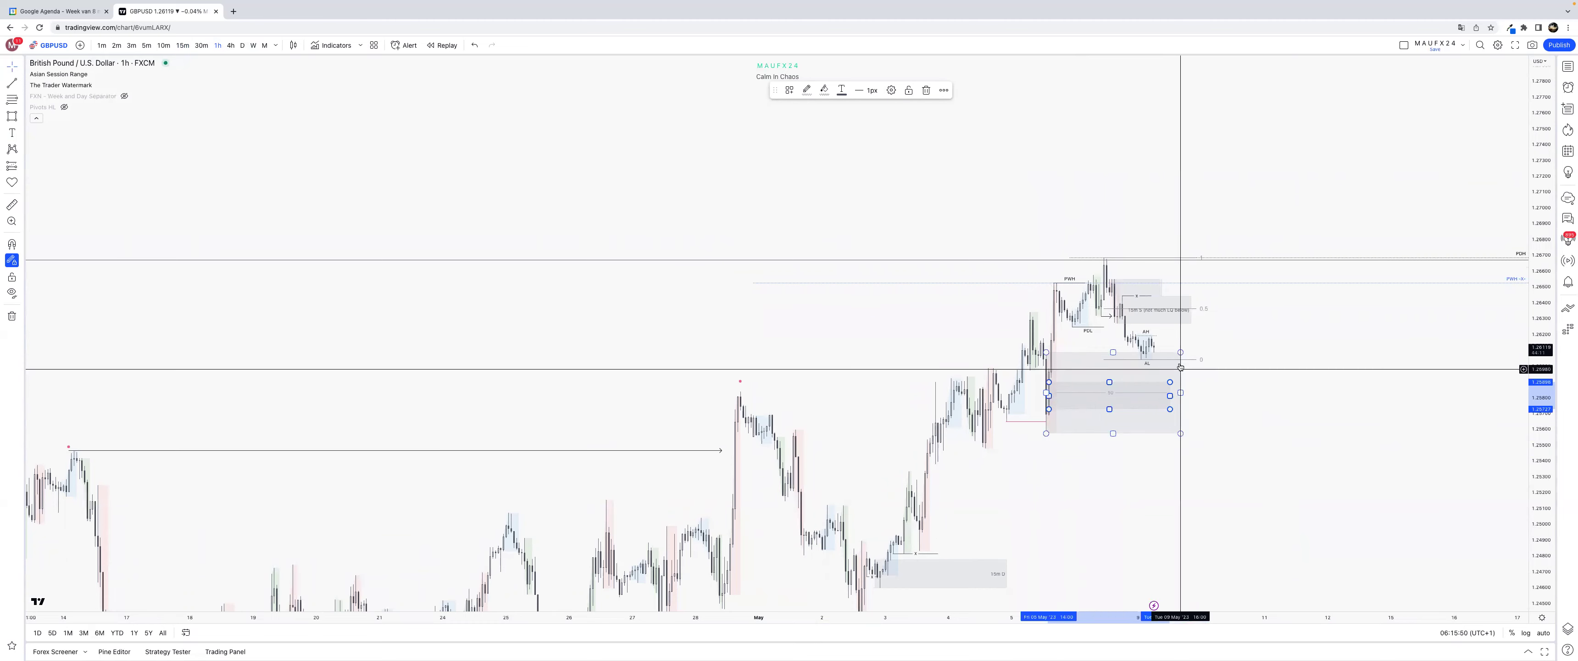
click(1288, 383)
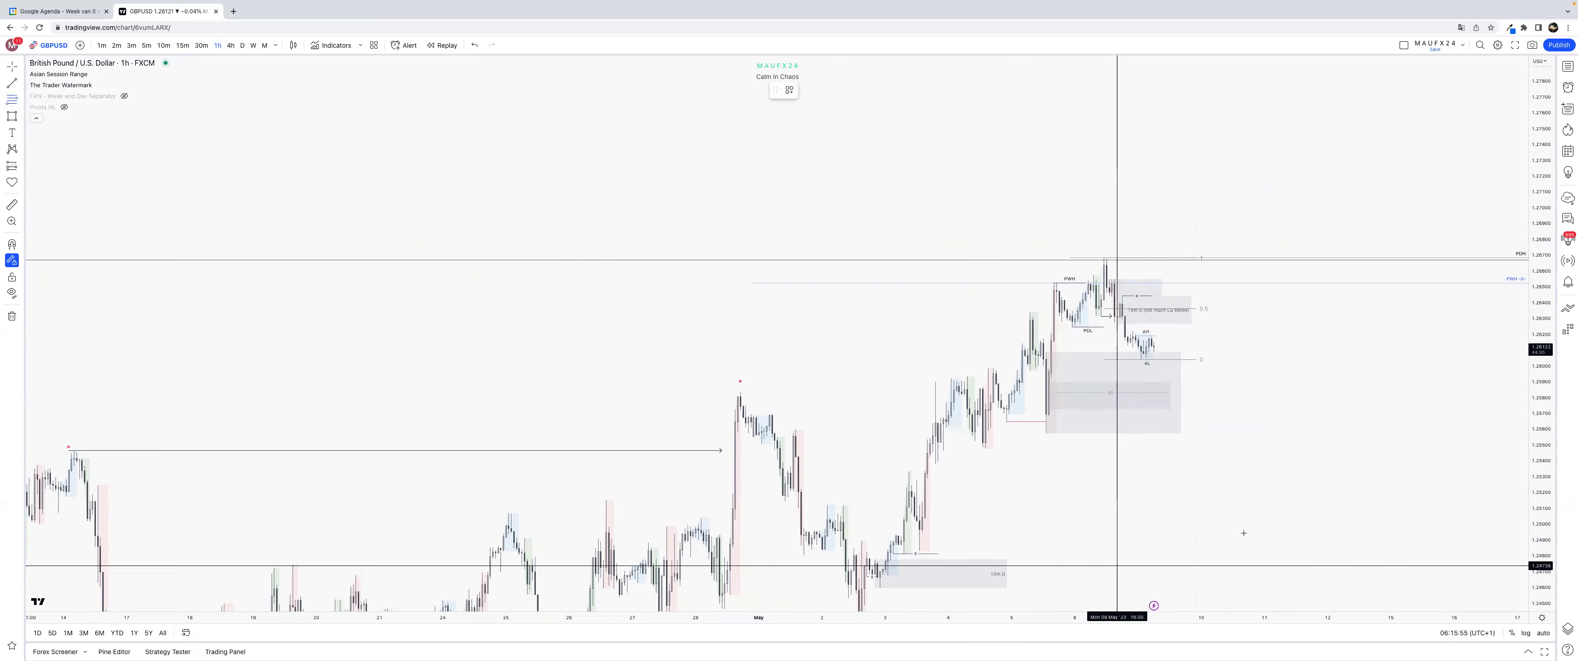
key(super)
click(1046, 439)
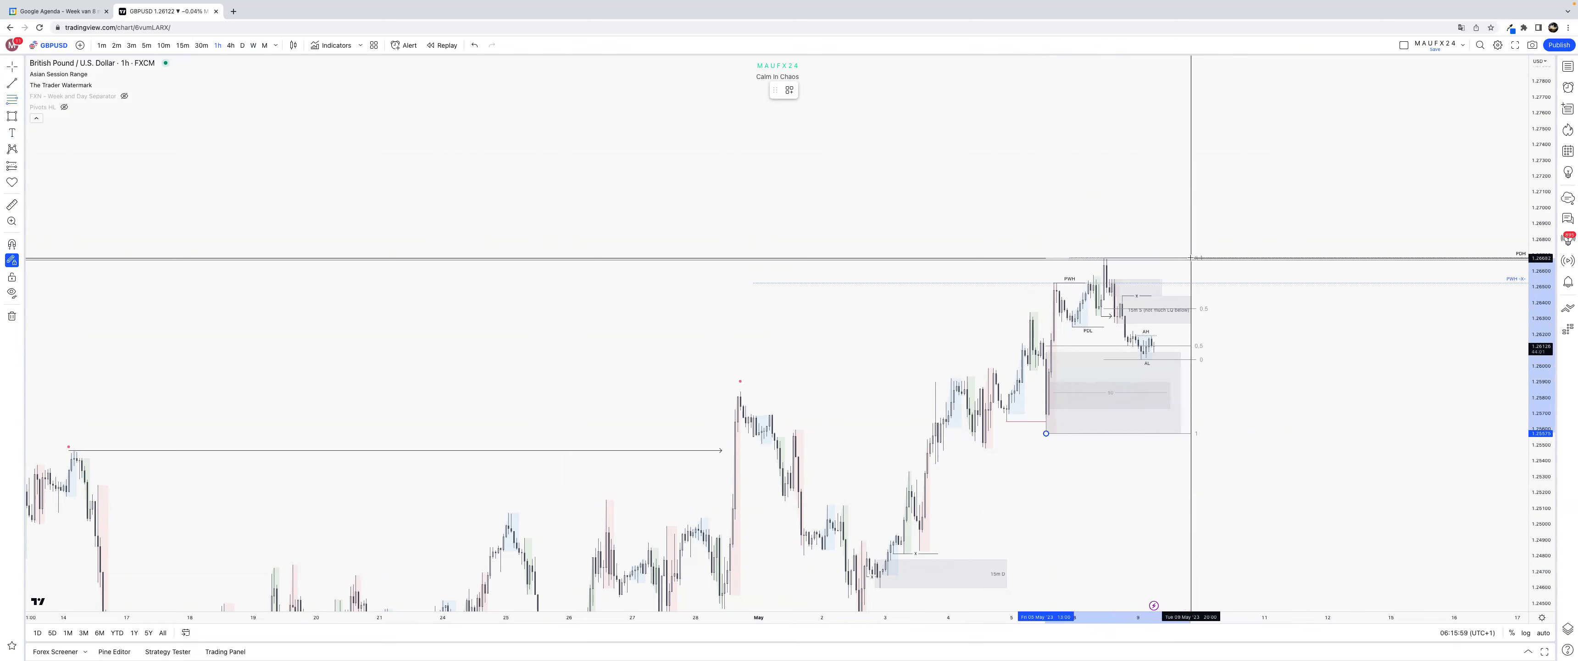
key(Escape)
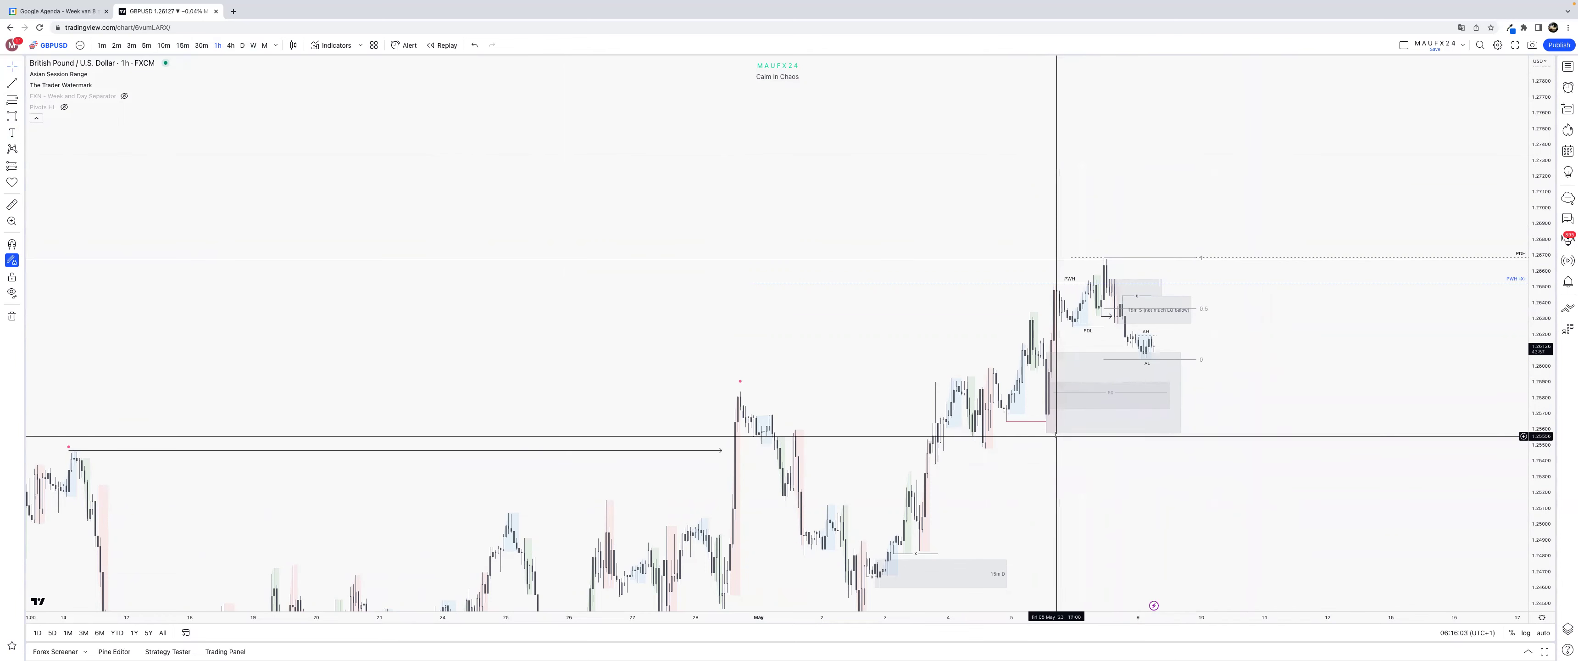
Draw a horizontal trend line from the 3 May evening swing low to 7 May and apply a saved line template.
drag(1043, 460, 1071, 410)
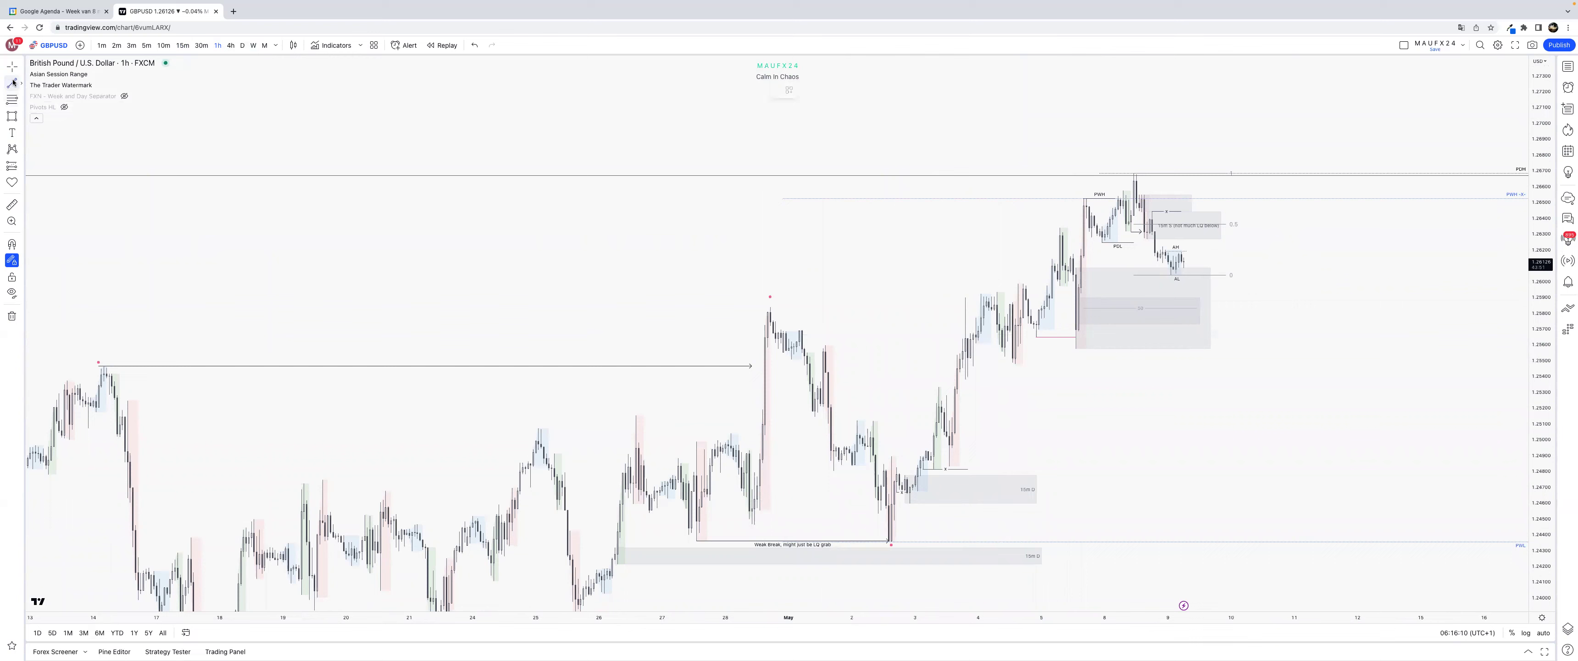
key(super)
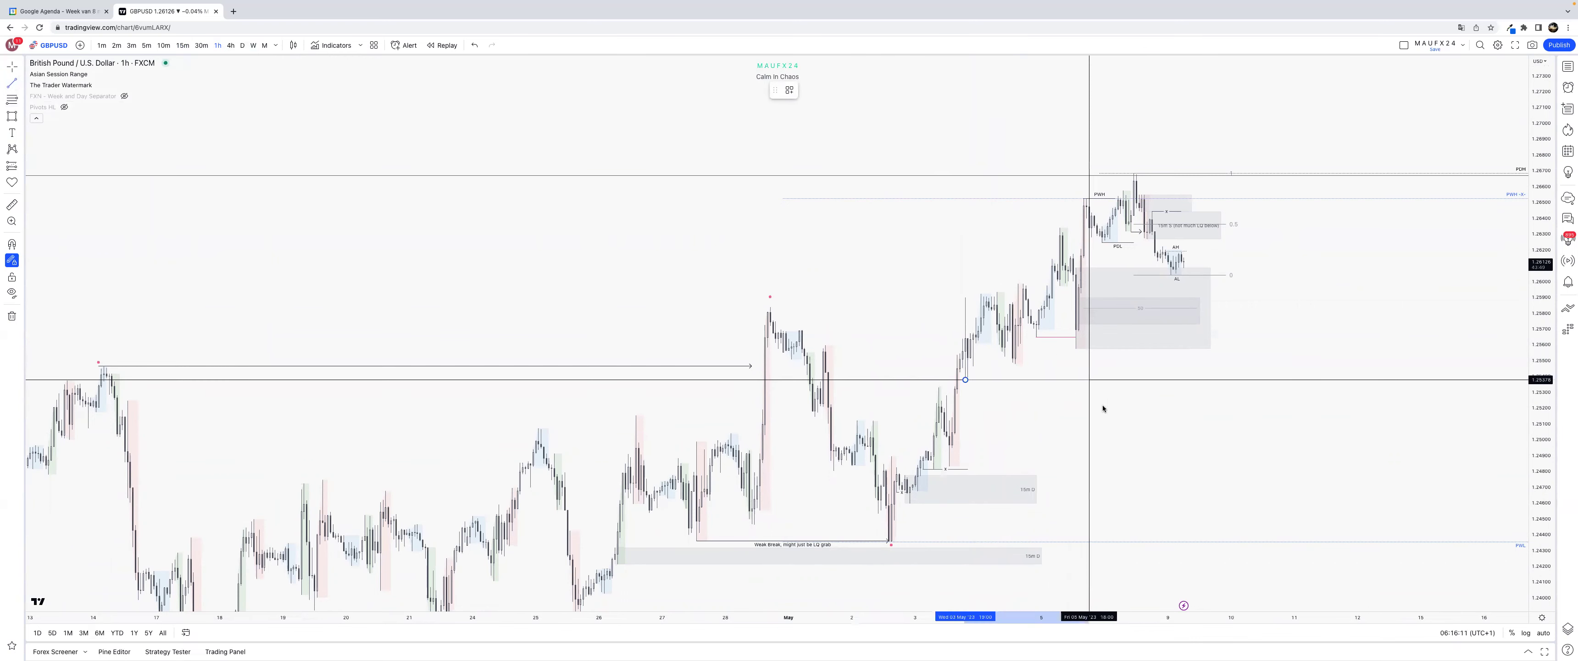
click(1103, 406)
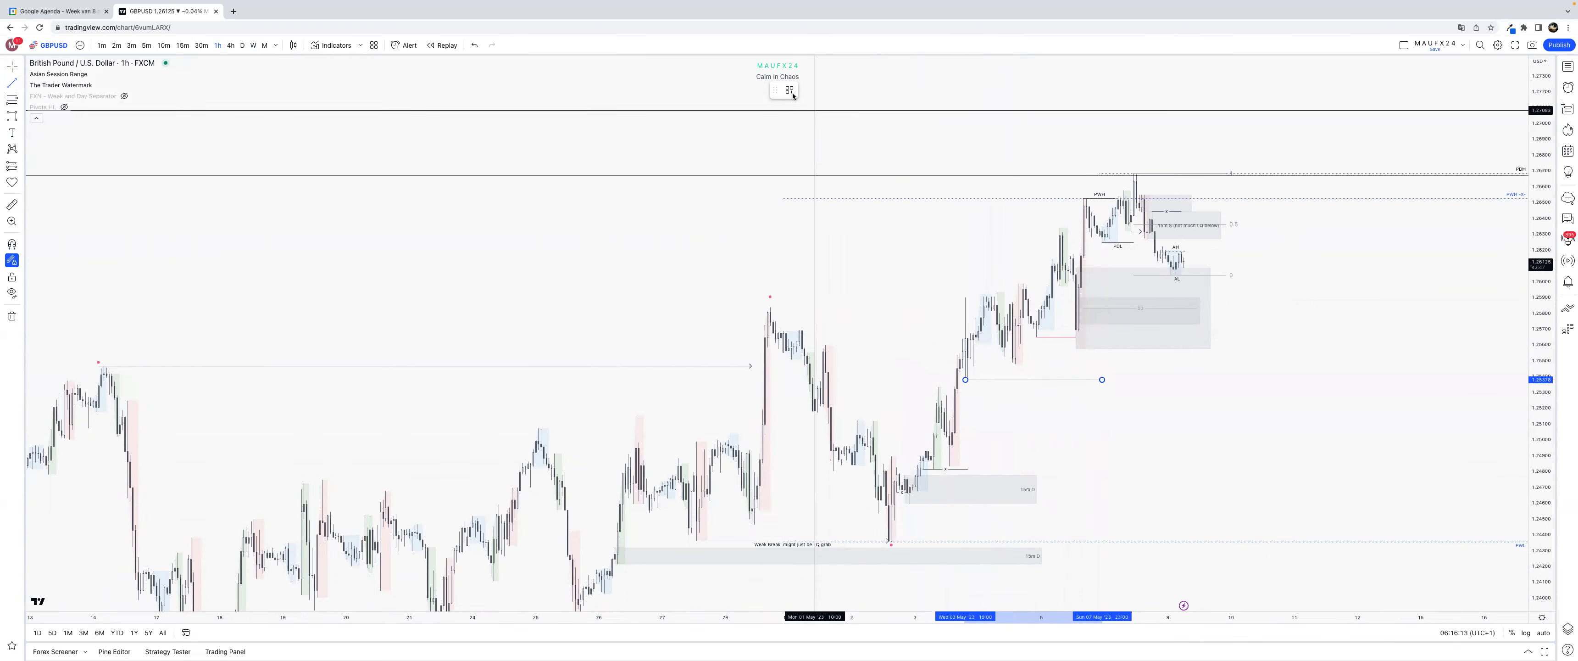
click(792, 189)
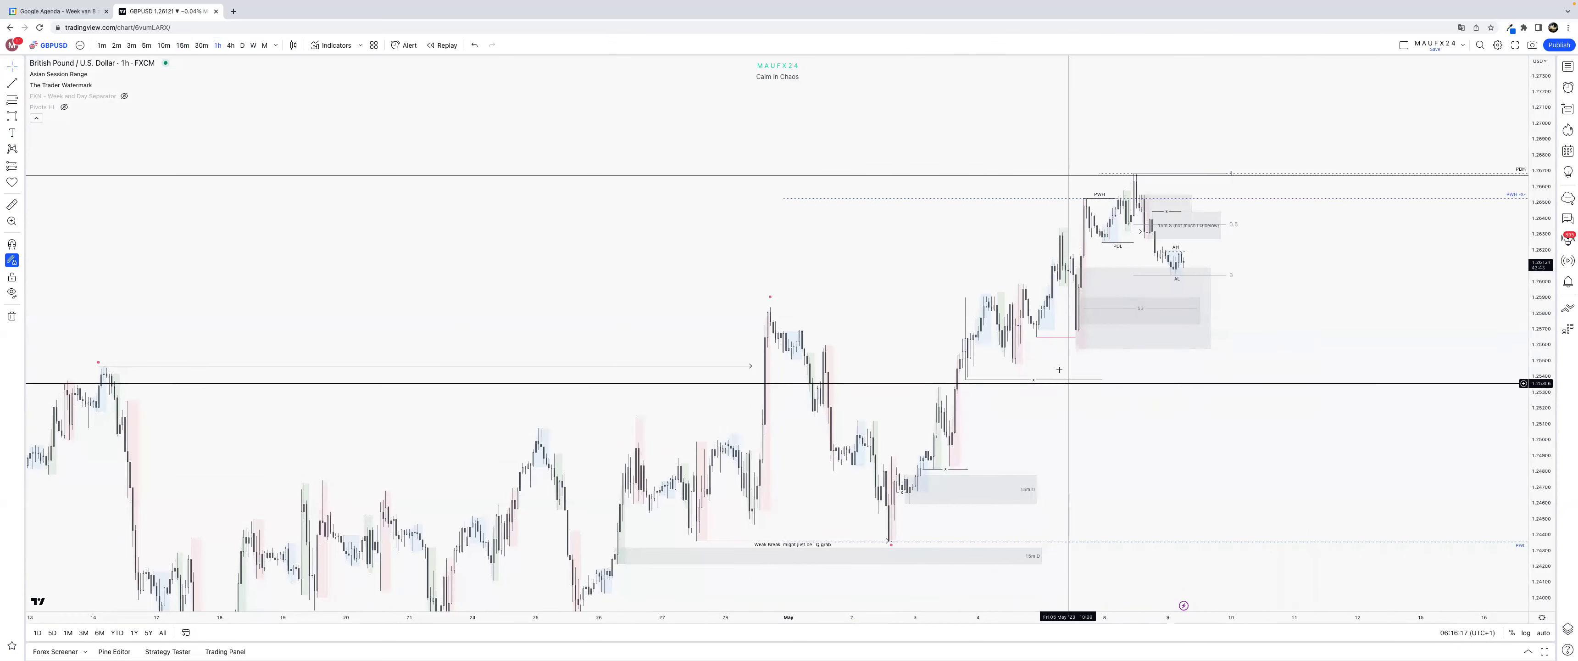
drag(1103, 380, 1094, 335)
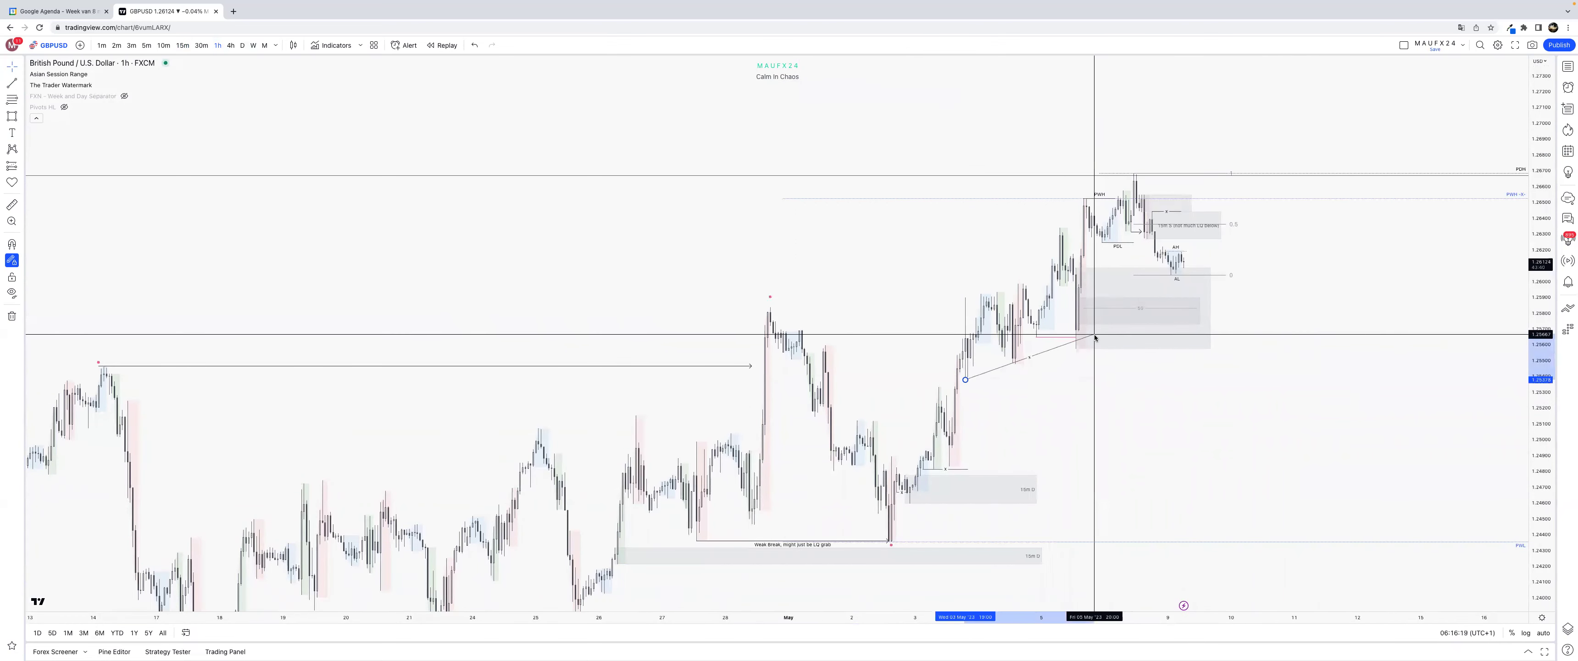
key(ctrl+z)
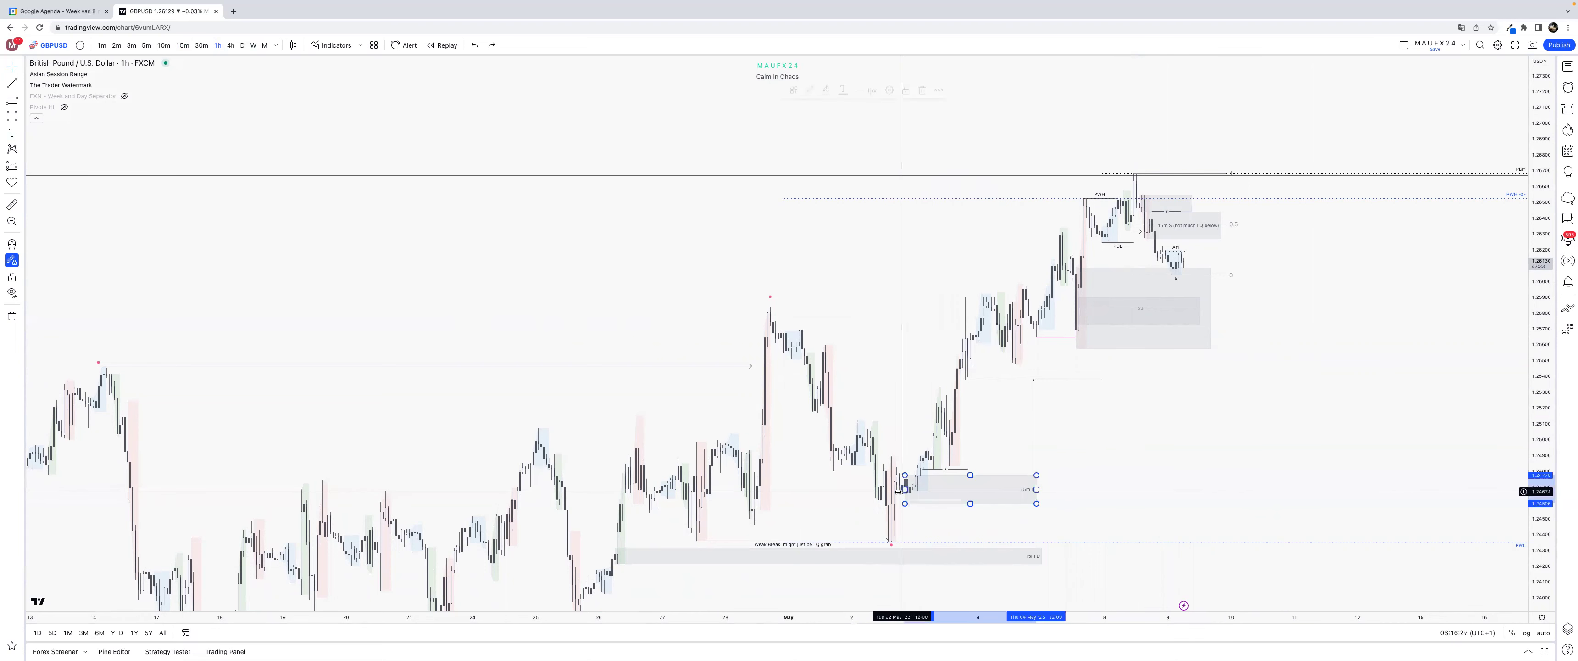
Draw a short horizontal trend line on 2 May at the start of the lower grey zone and apply the Sweep template.
click(898, 491)
click(790, 90)
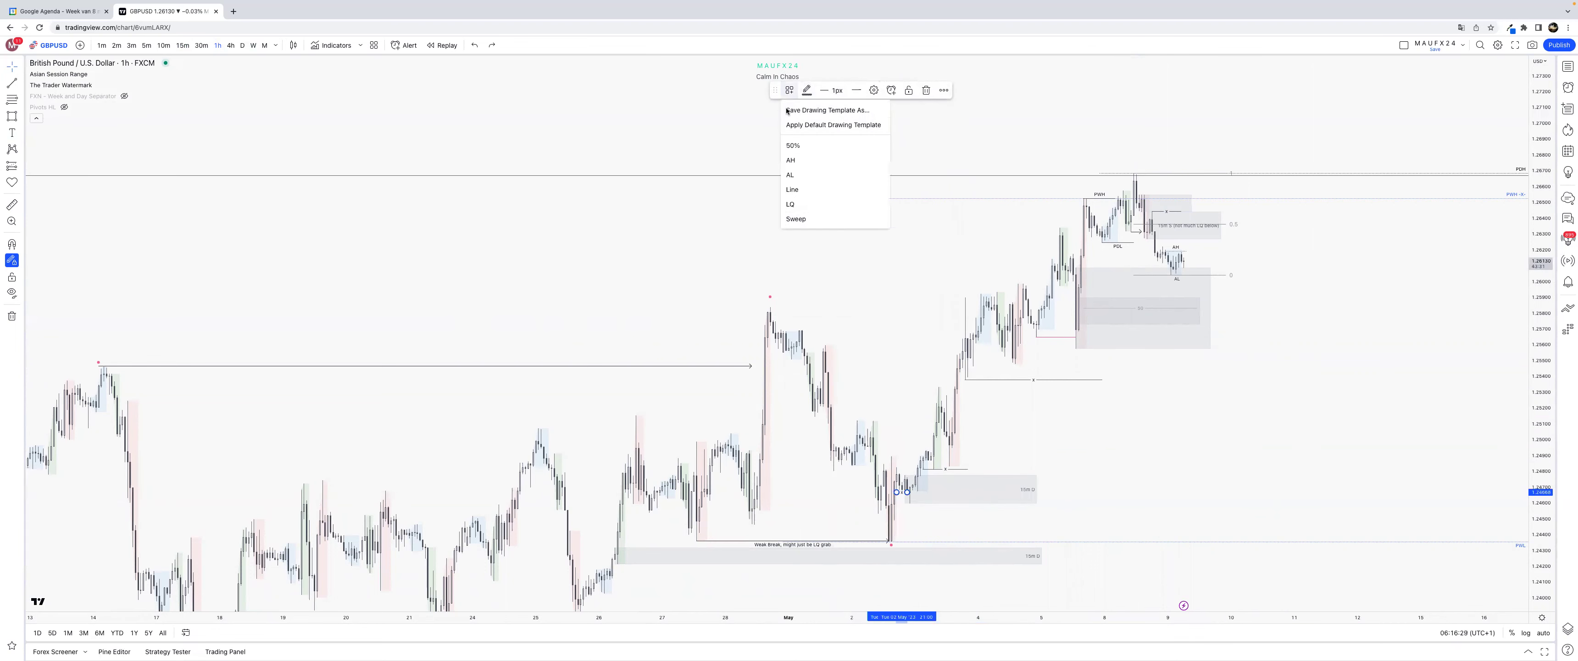
click(815, 219)
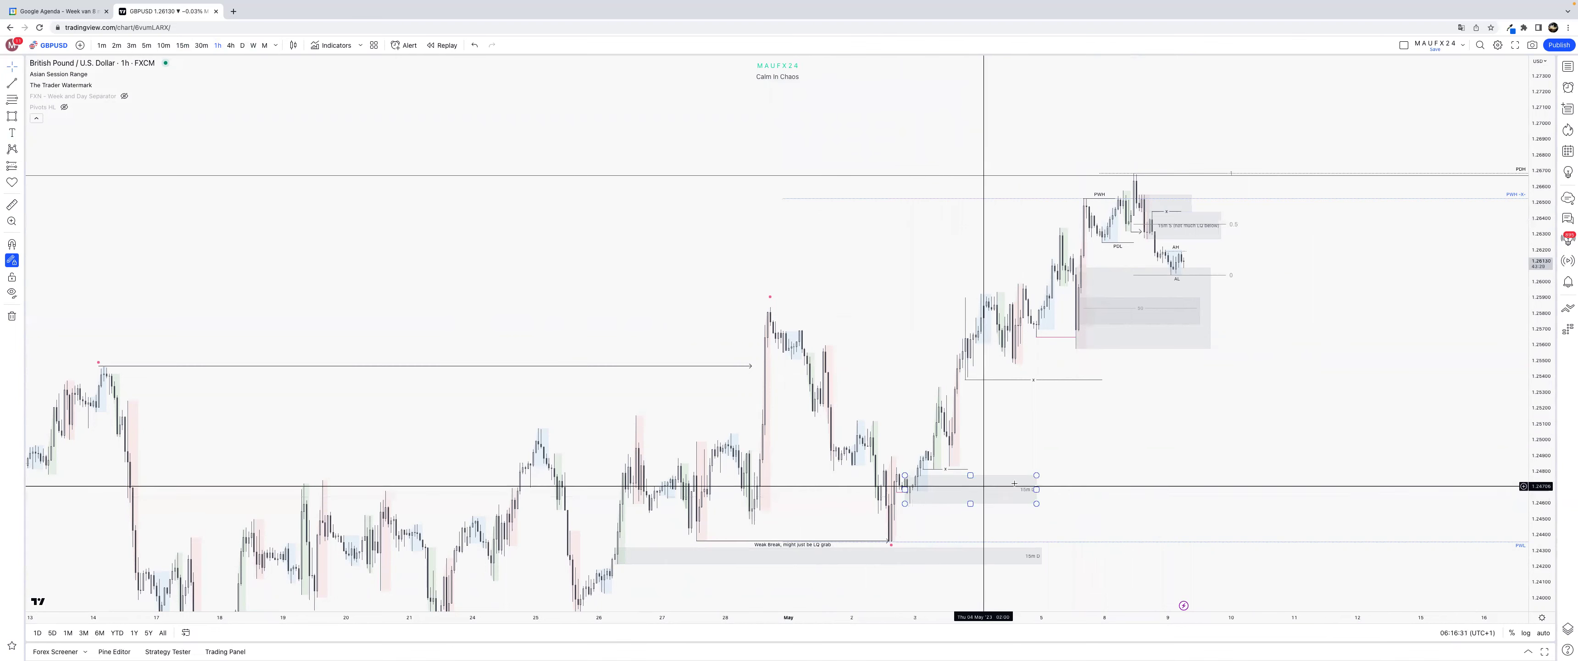
Switch the chart back to the 15m timeframe.
scroll(1126, 450, right, 2)
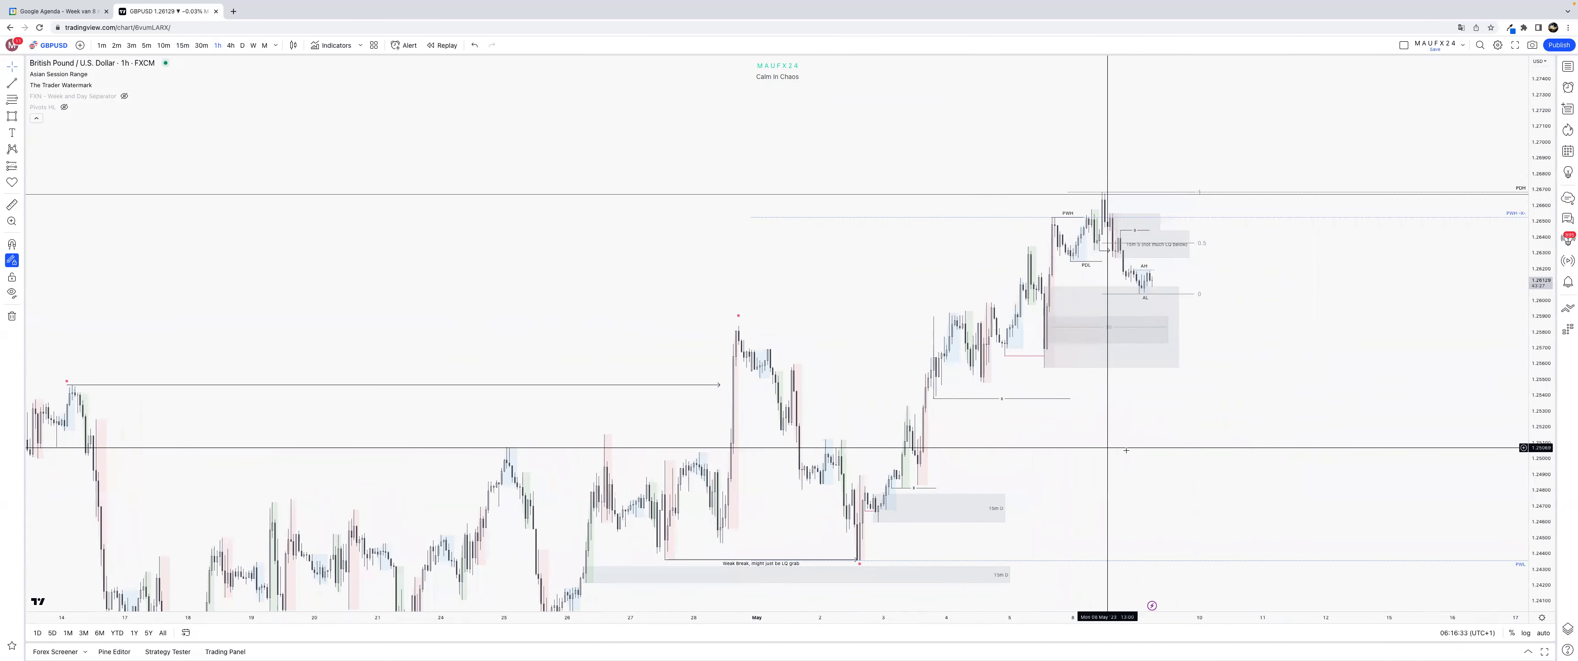
click(182, 46)
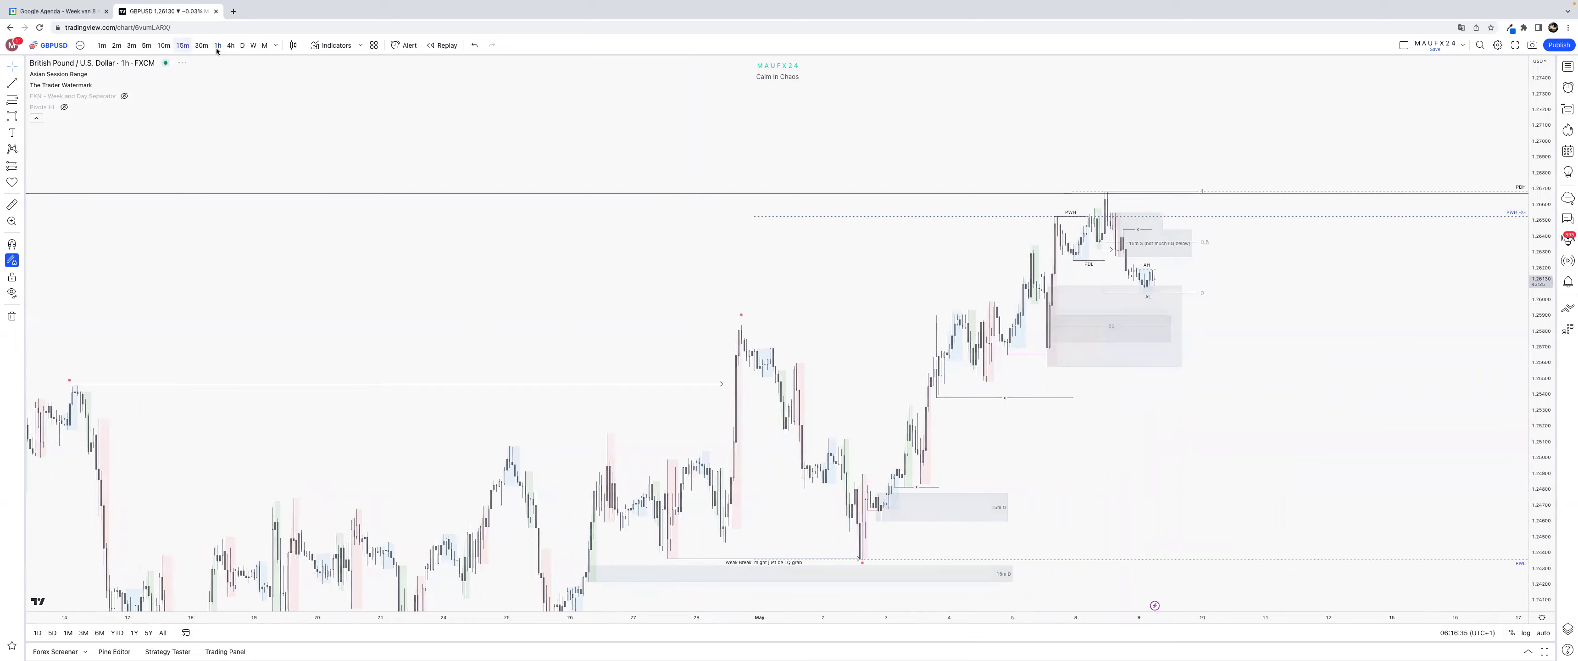
click(217, 48)
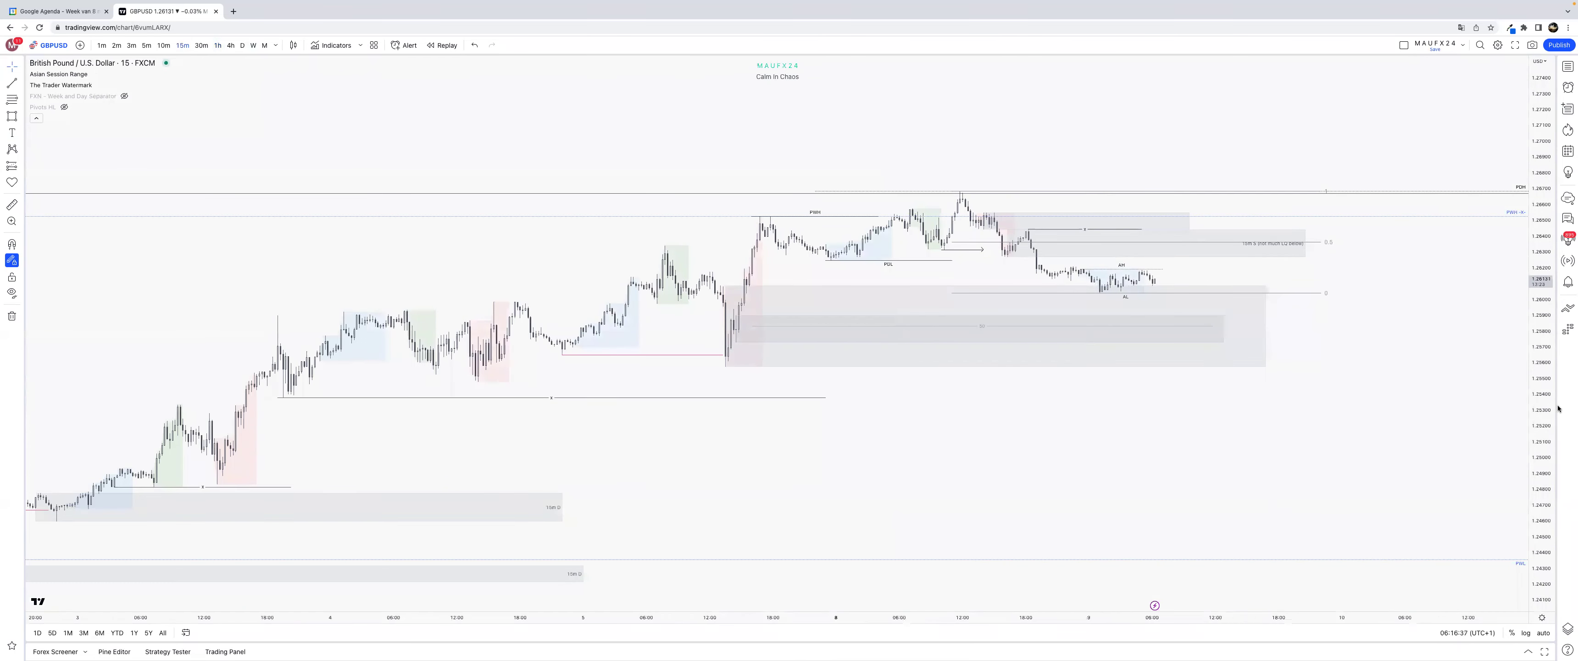
drag(1454, 265, 1447, 398)
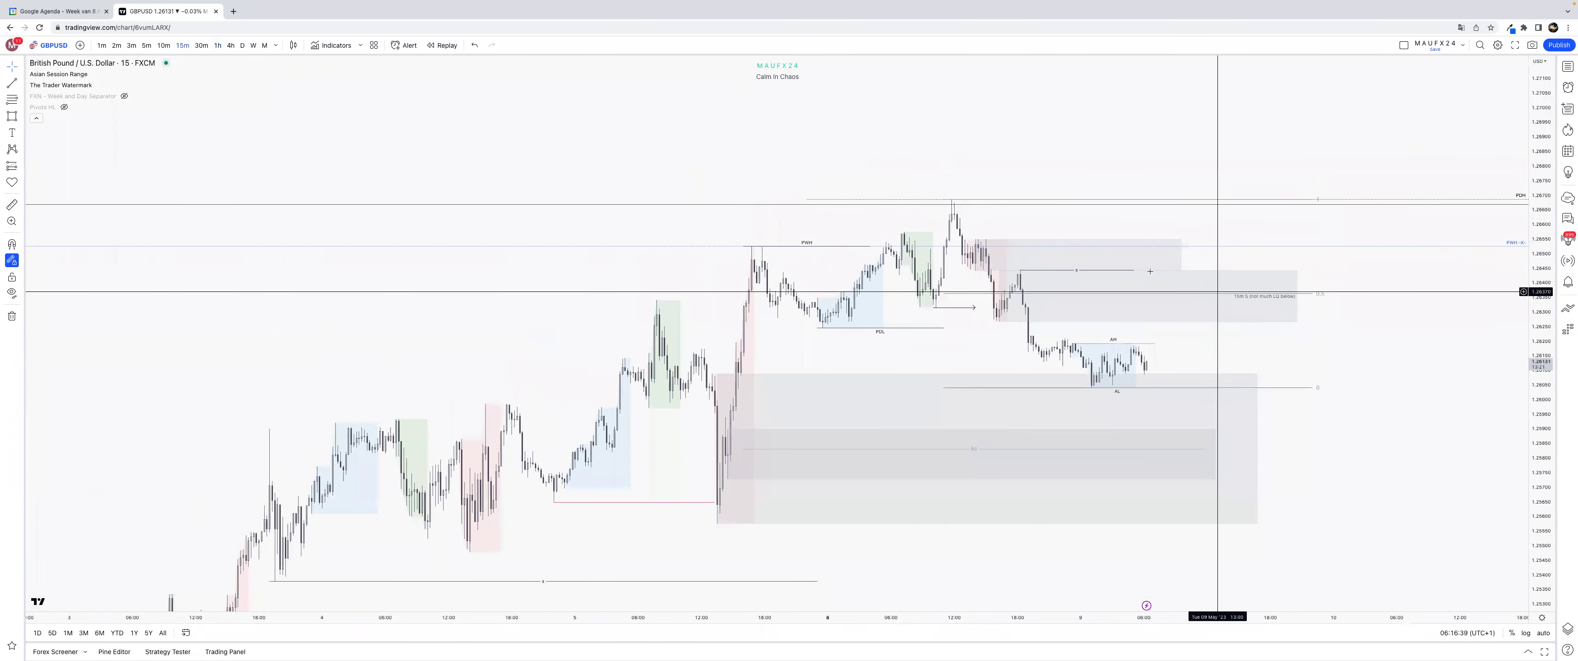
Delete the smaller rectangle around the 50% line inside the large 5 May zone.
click(1214, 455)
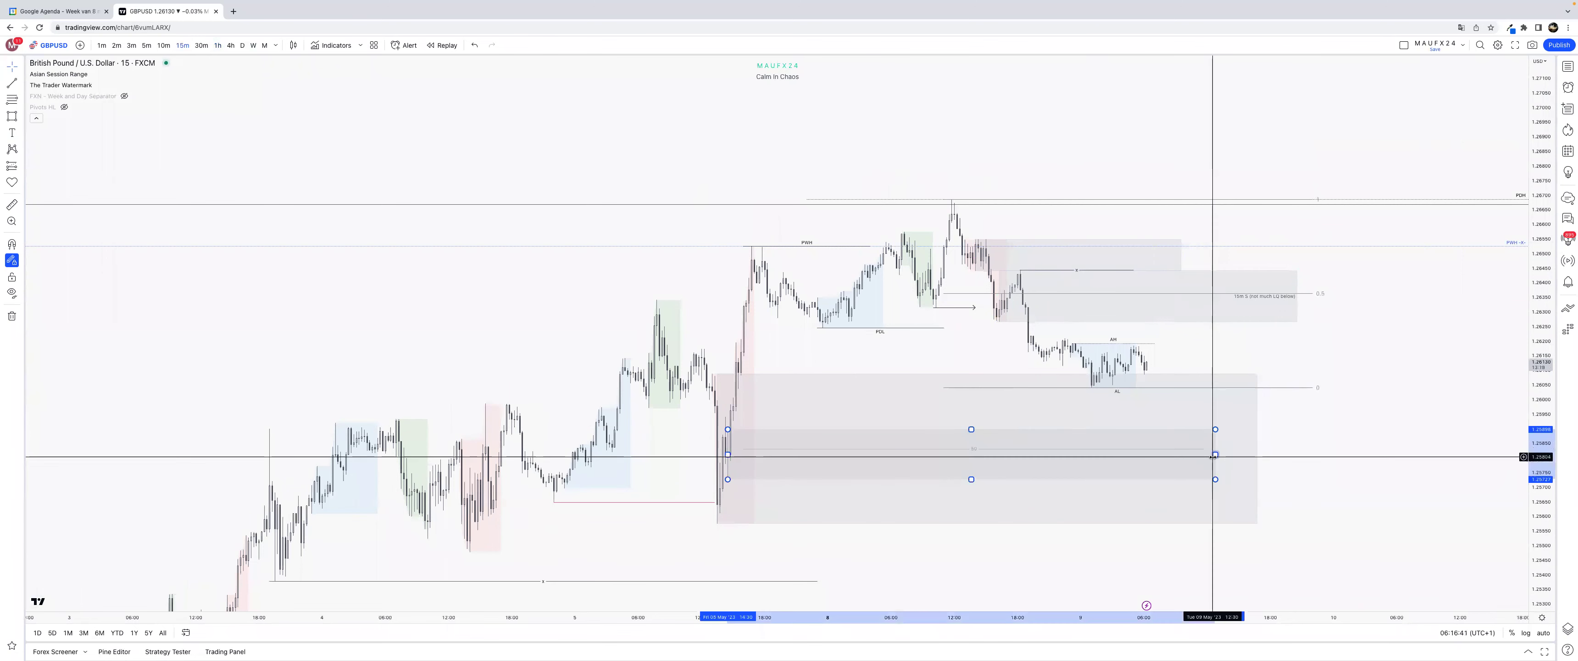
double_click(1213, 455)
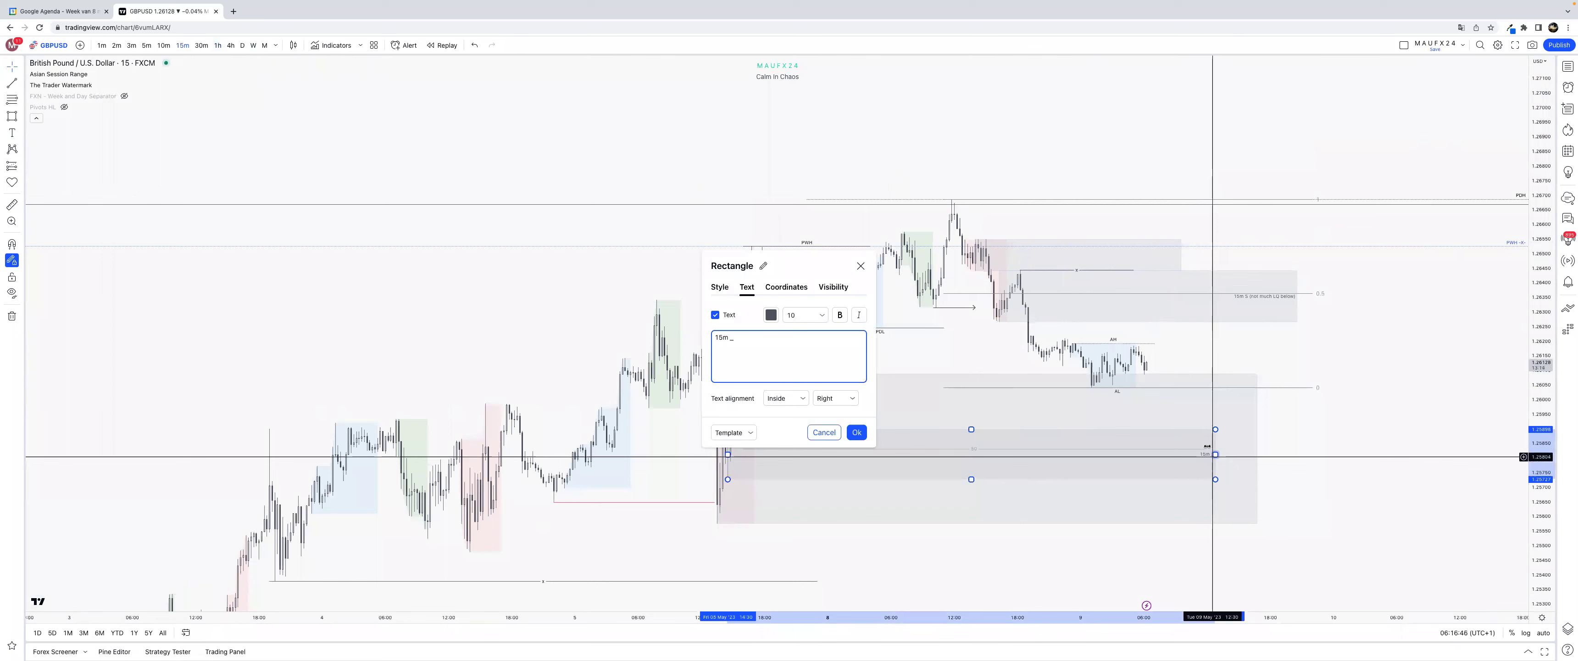
click(857, 432)
key(Delete)
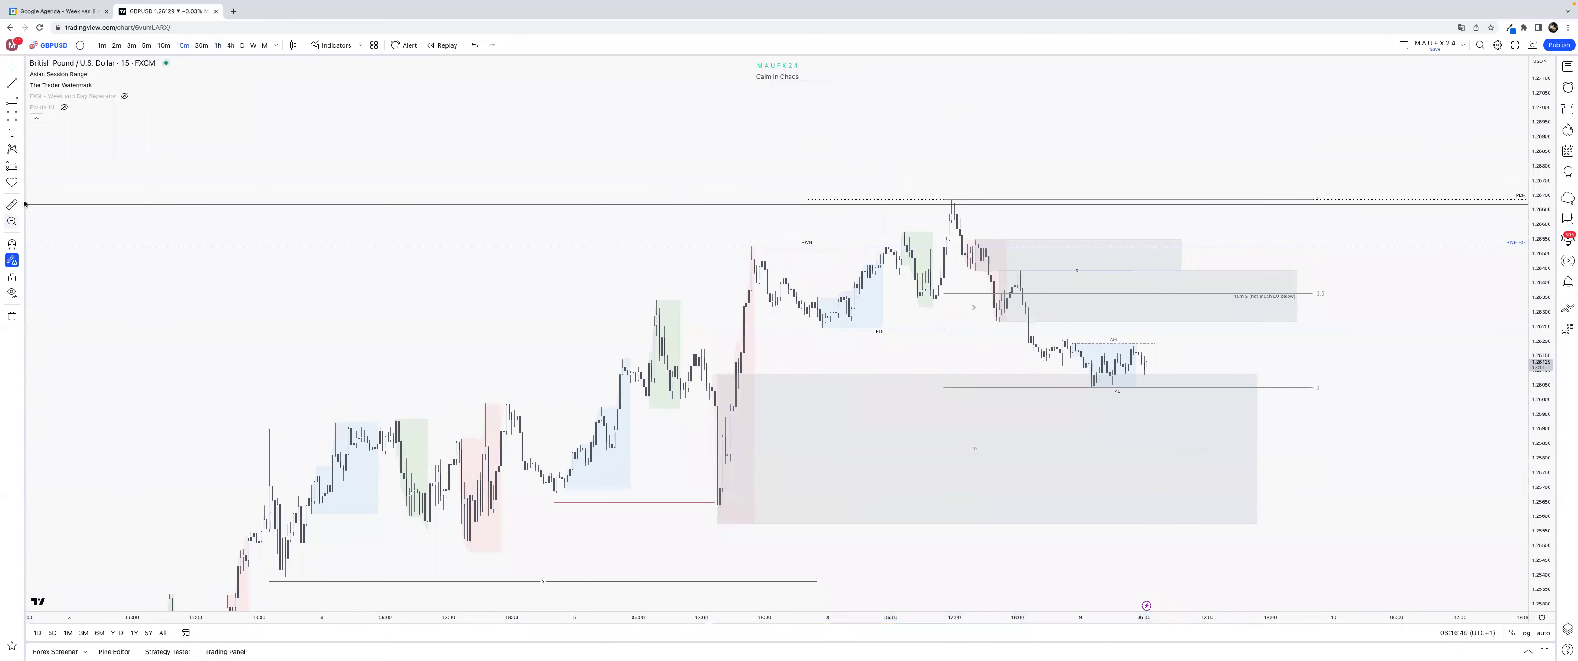
Draw a thin rectangle above the large zone's 50% line from 5 May into 9 May and apply the Schematic template.
key(super)
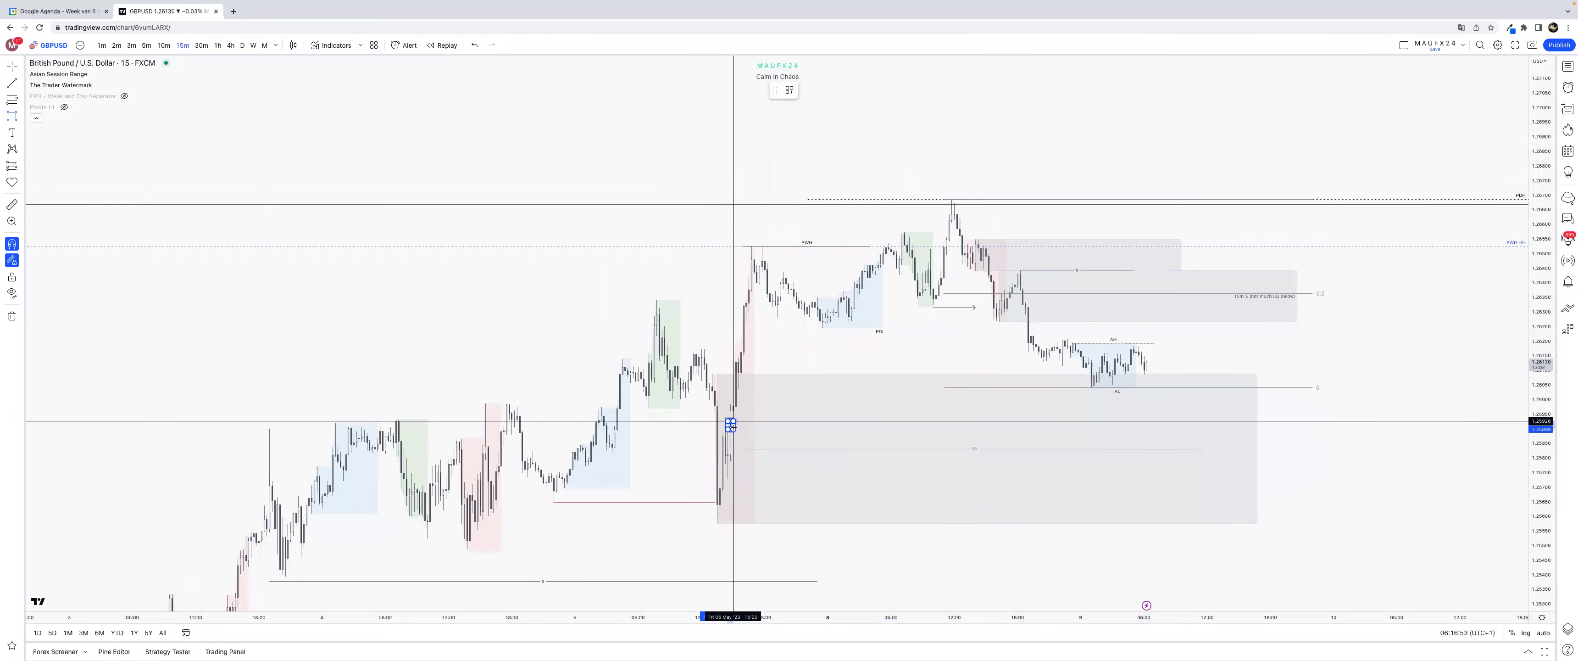
super+click(733, 422)
drag(734, 424, 1221, 447)
click(1221, 446)
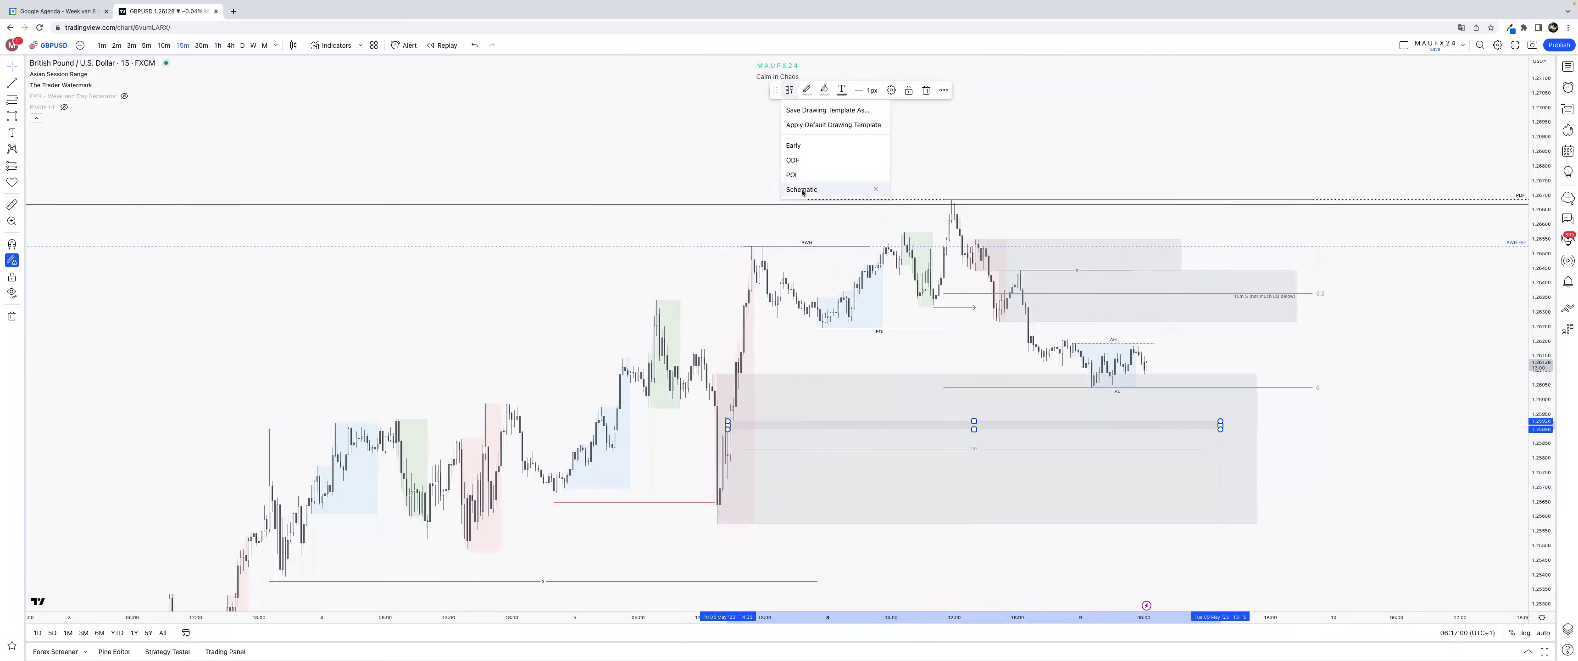
click(803, 190)
click(1365, 470)
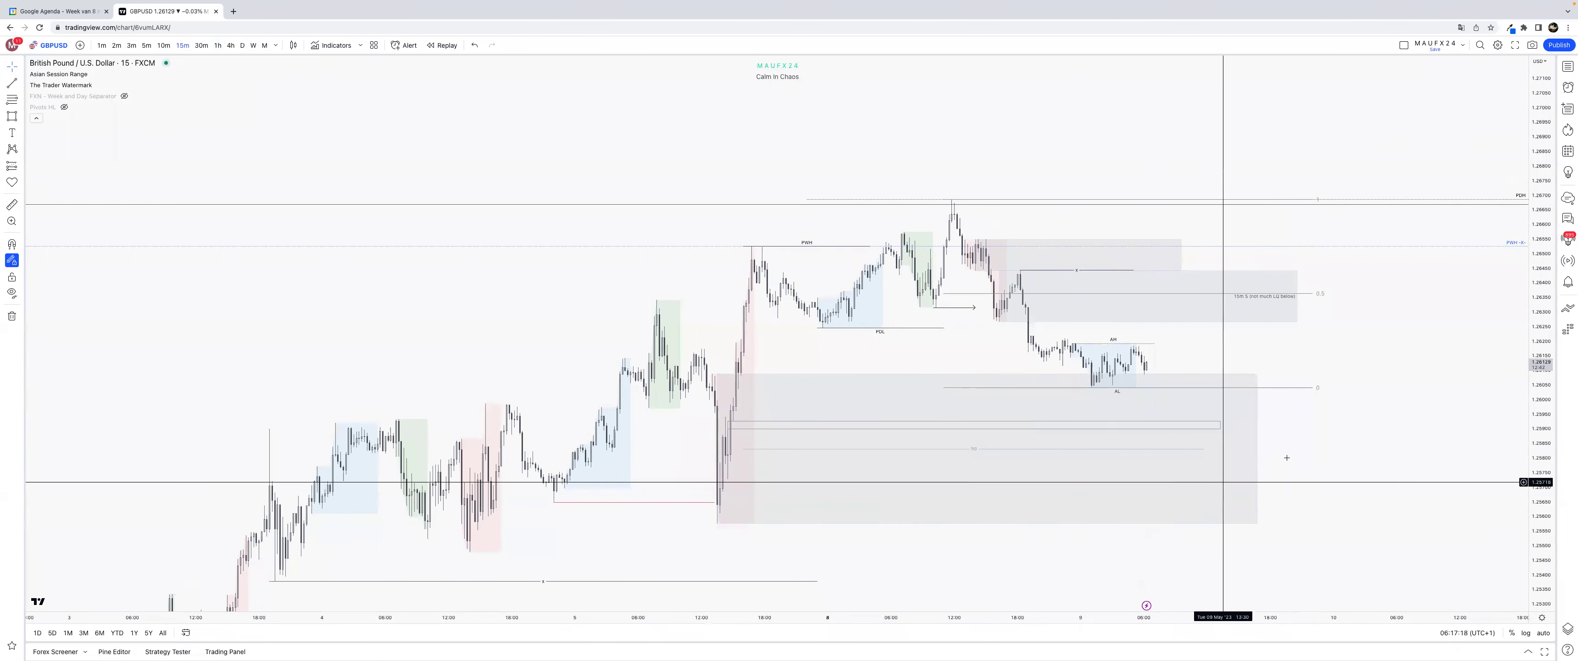
Add a 15m text label to the large 5 May zone rectangle.
click(1258, 455)
double_click(1258, 455)
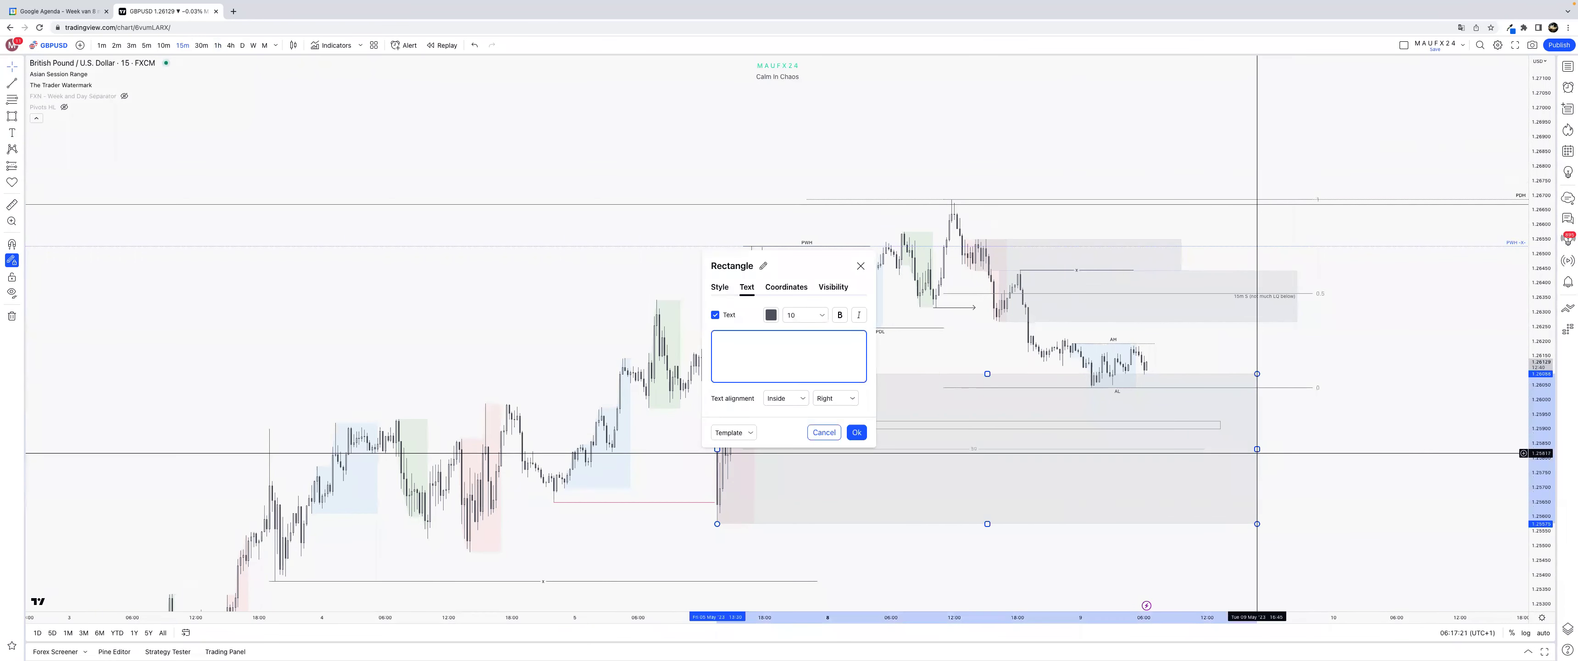
click(857, 432)
right_click(1345, 401)
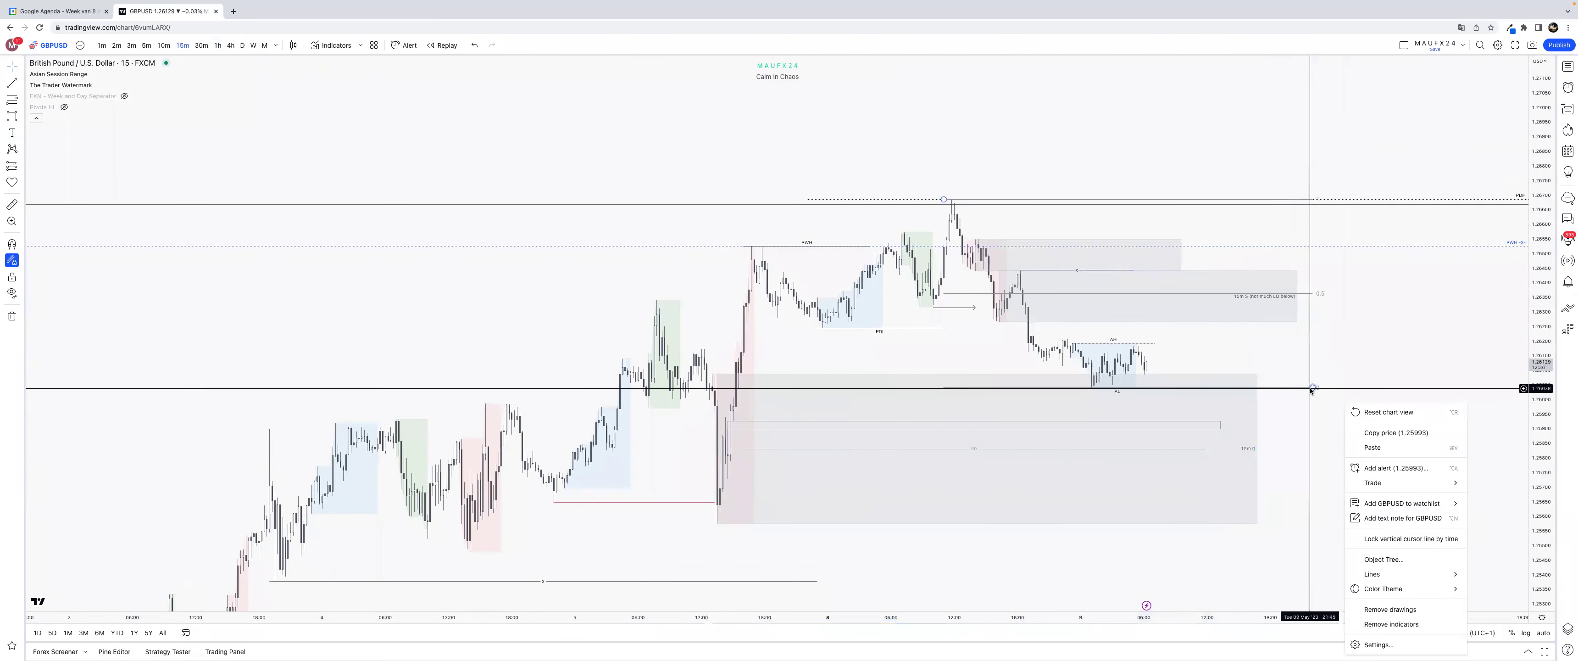
Apply the FVG template to the Fib retracement spanning the 8 May high and the Asian low.
click(1311, 388)
click(791, 90)
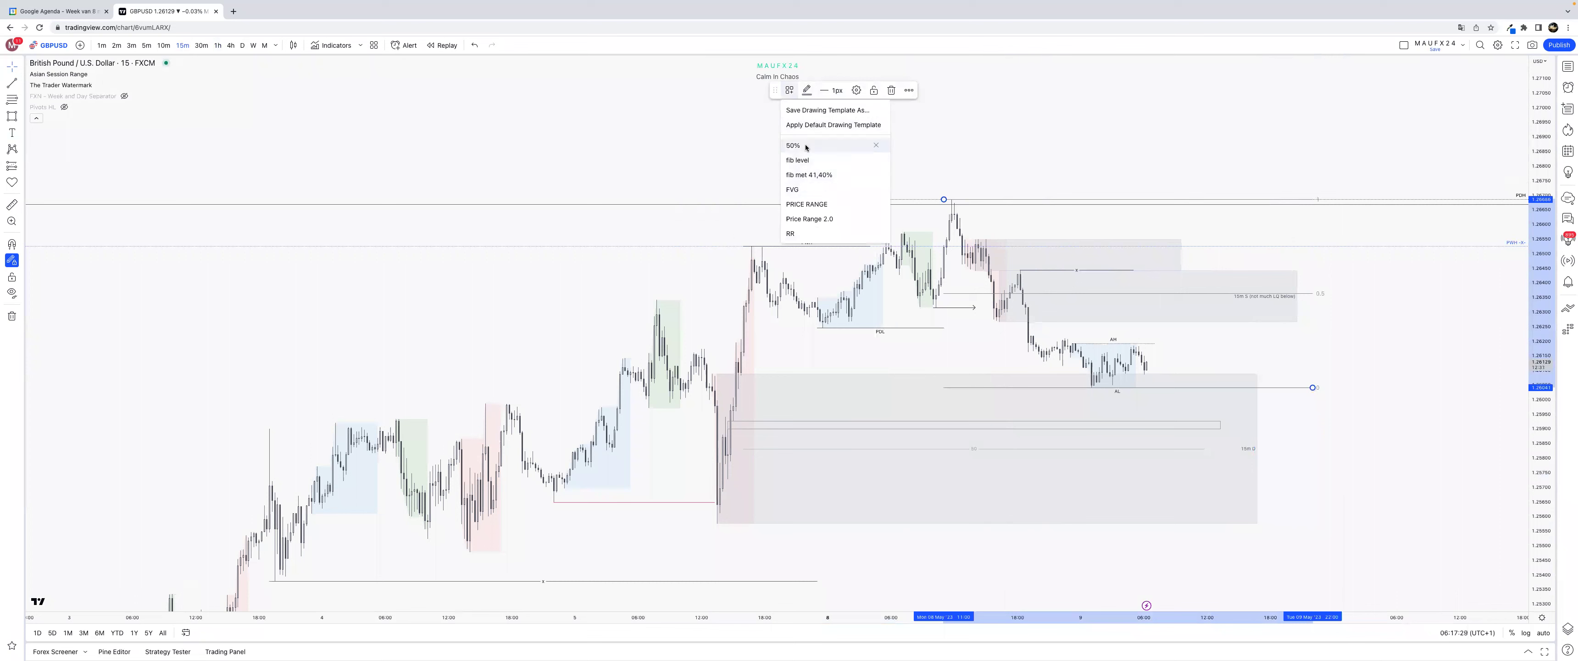
click(793, 189)
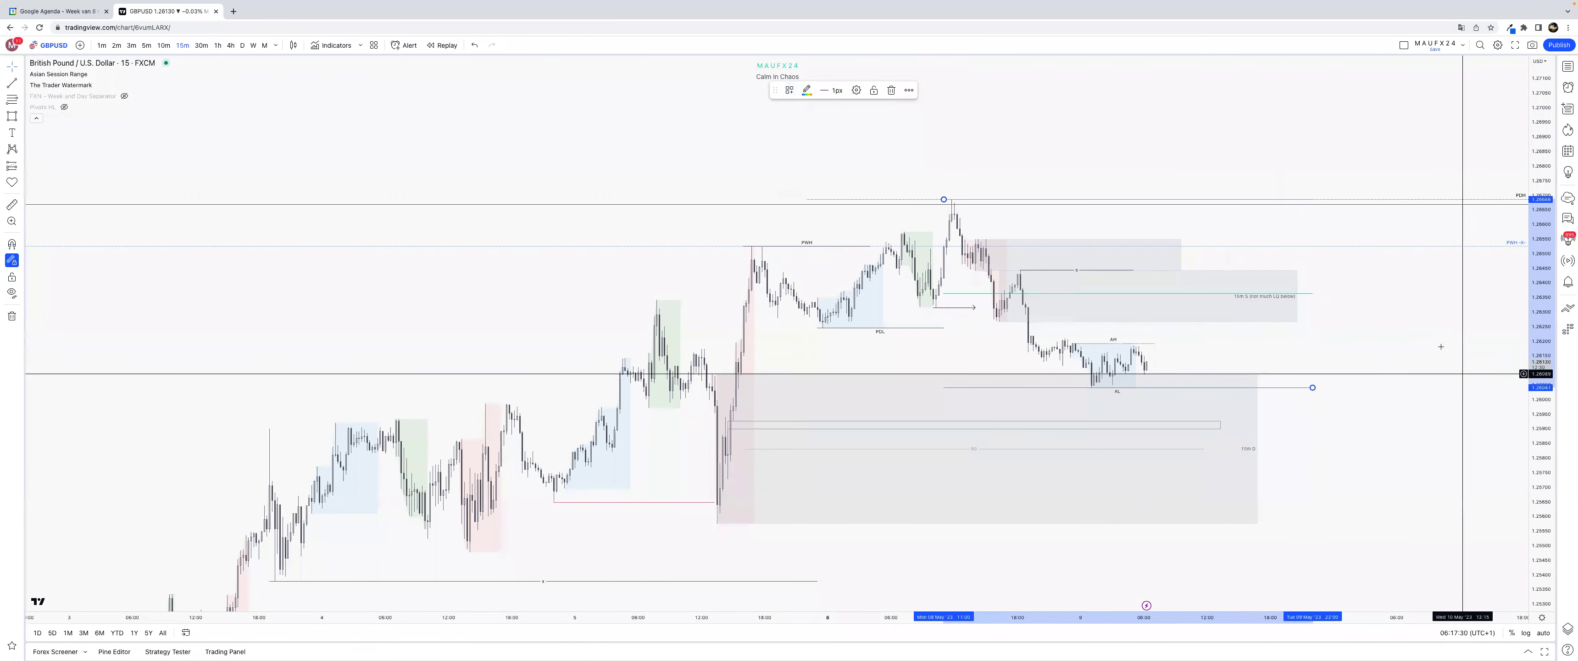
drag(1547, 466, 1547, 429)
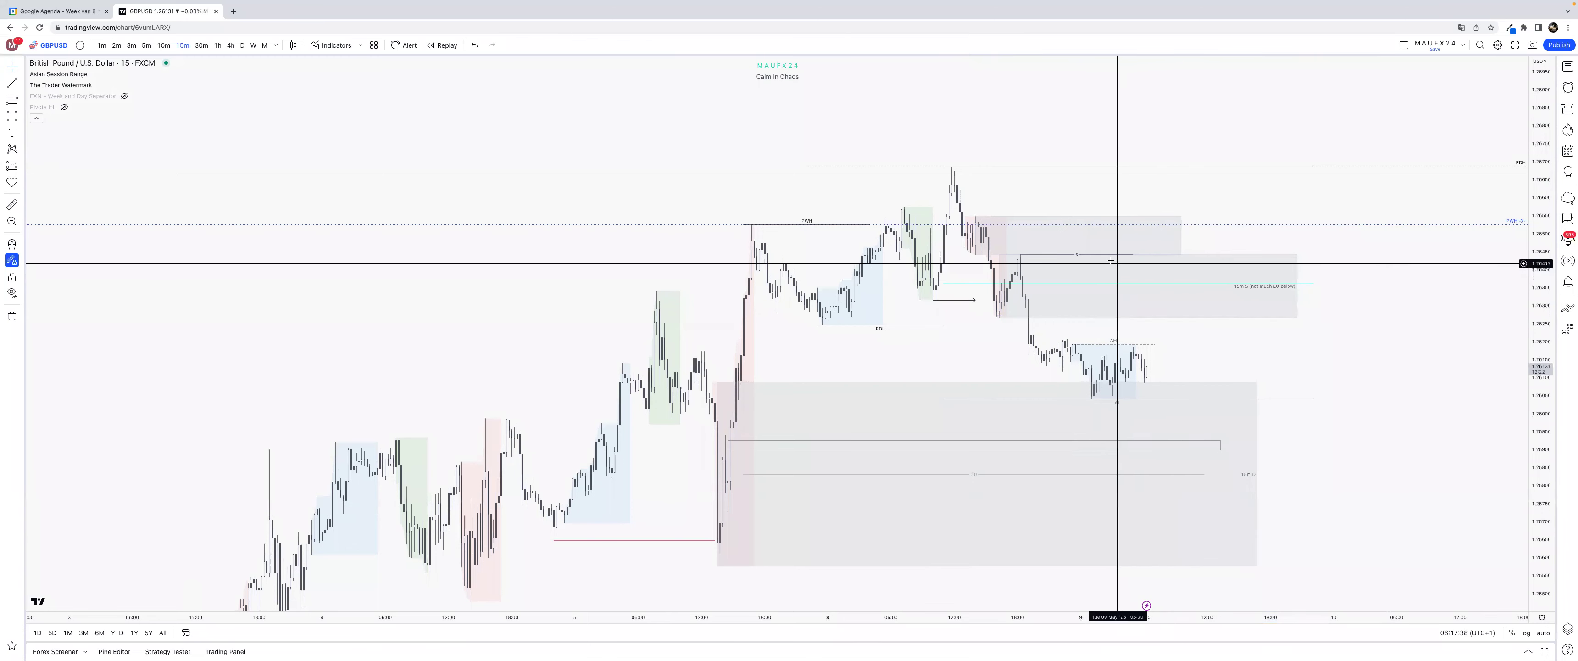
Add a 15m text label to the upper supply zone rectangle on 8 May.
click(995, 220)
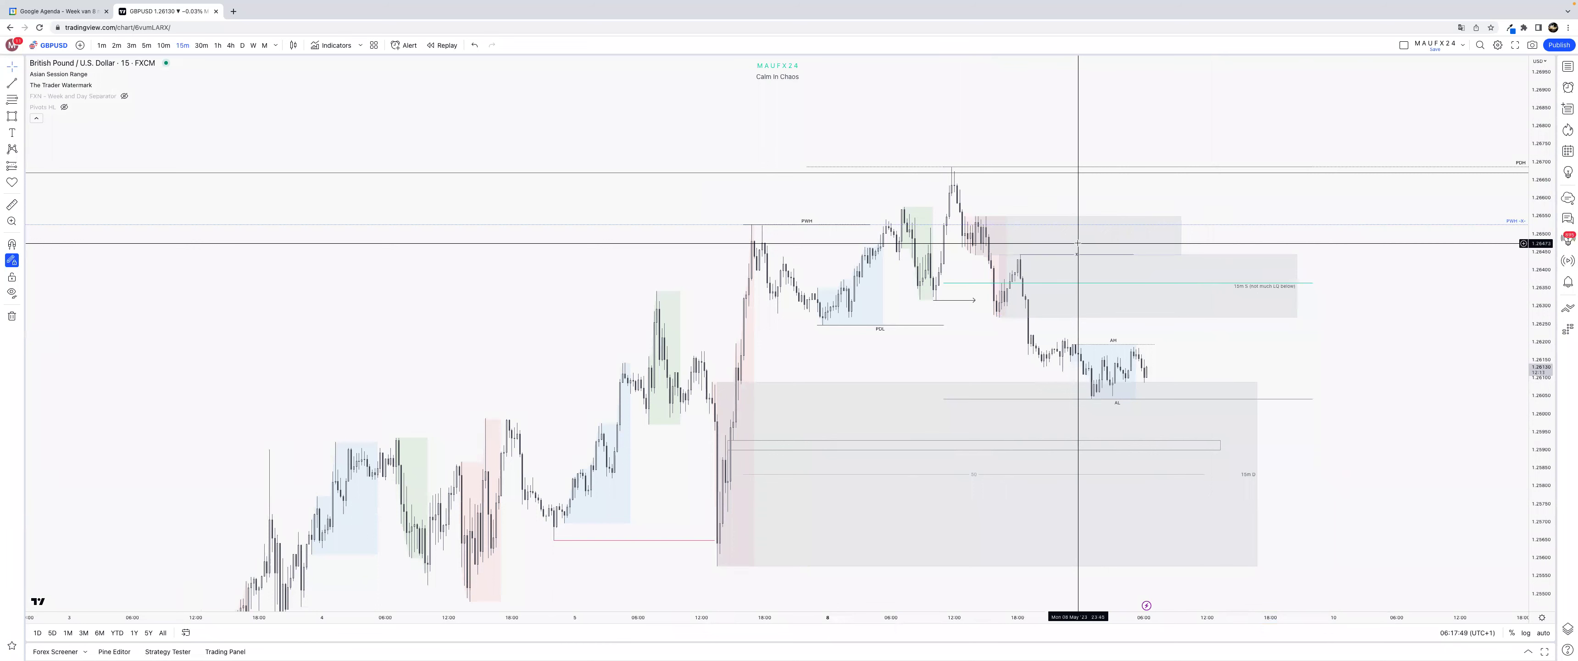
double_click(1182, 237)
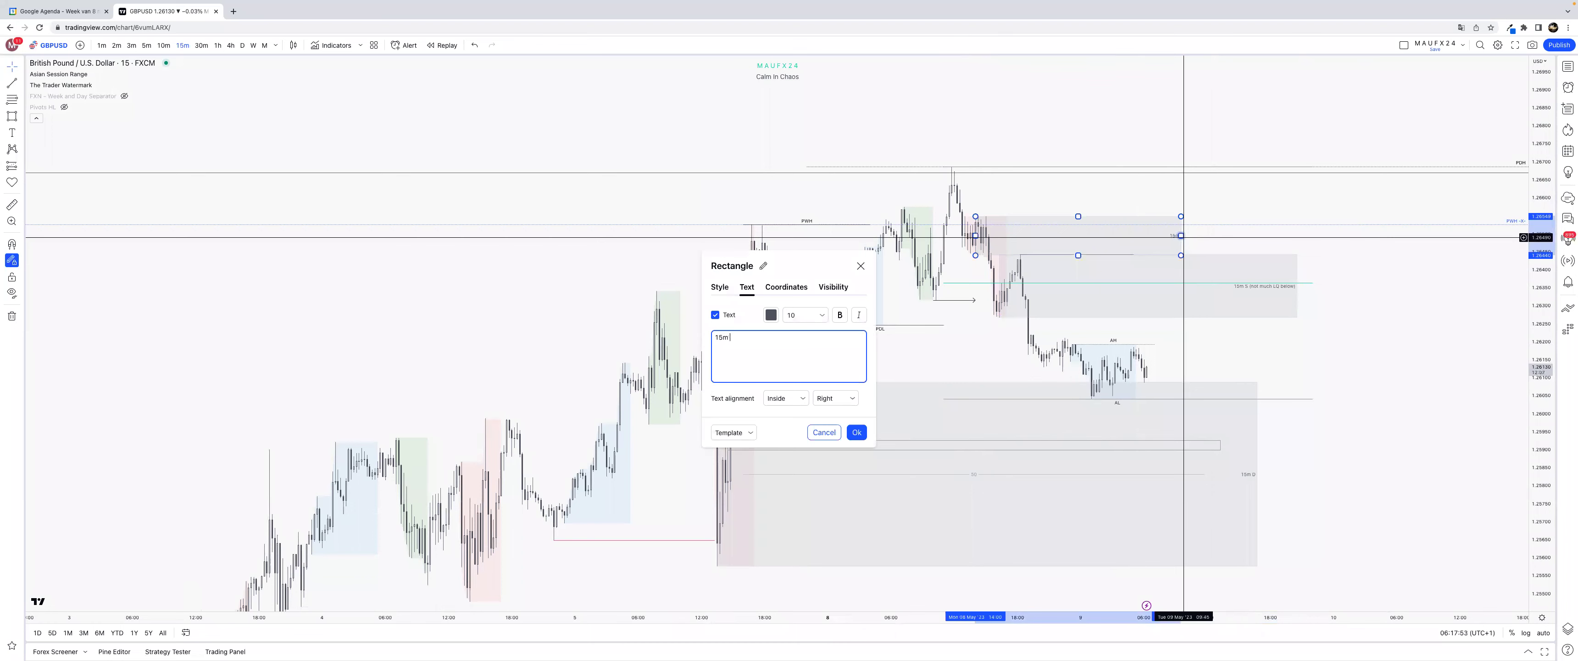
click(857, 432)
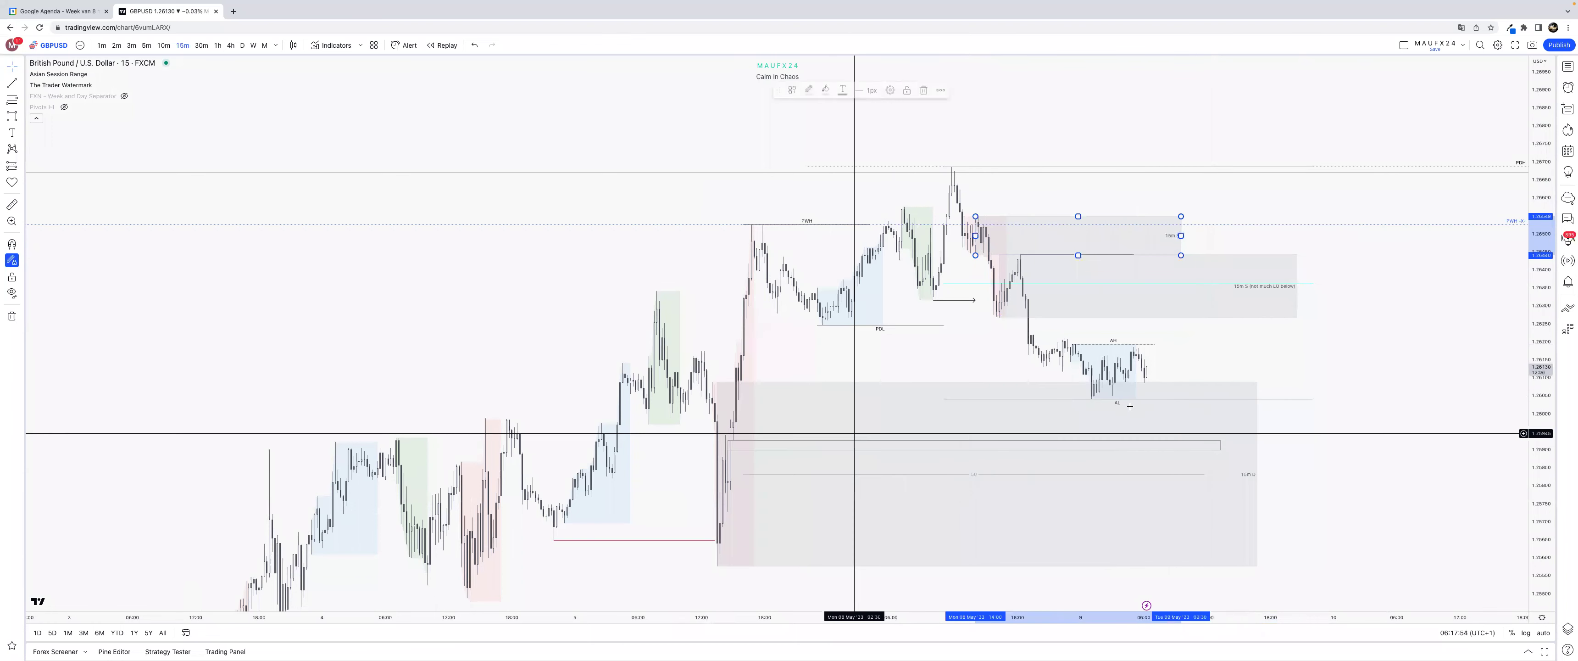
click(1270, 361)
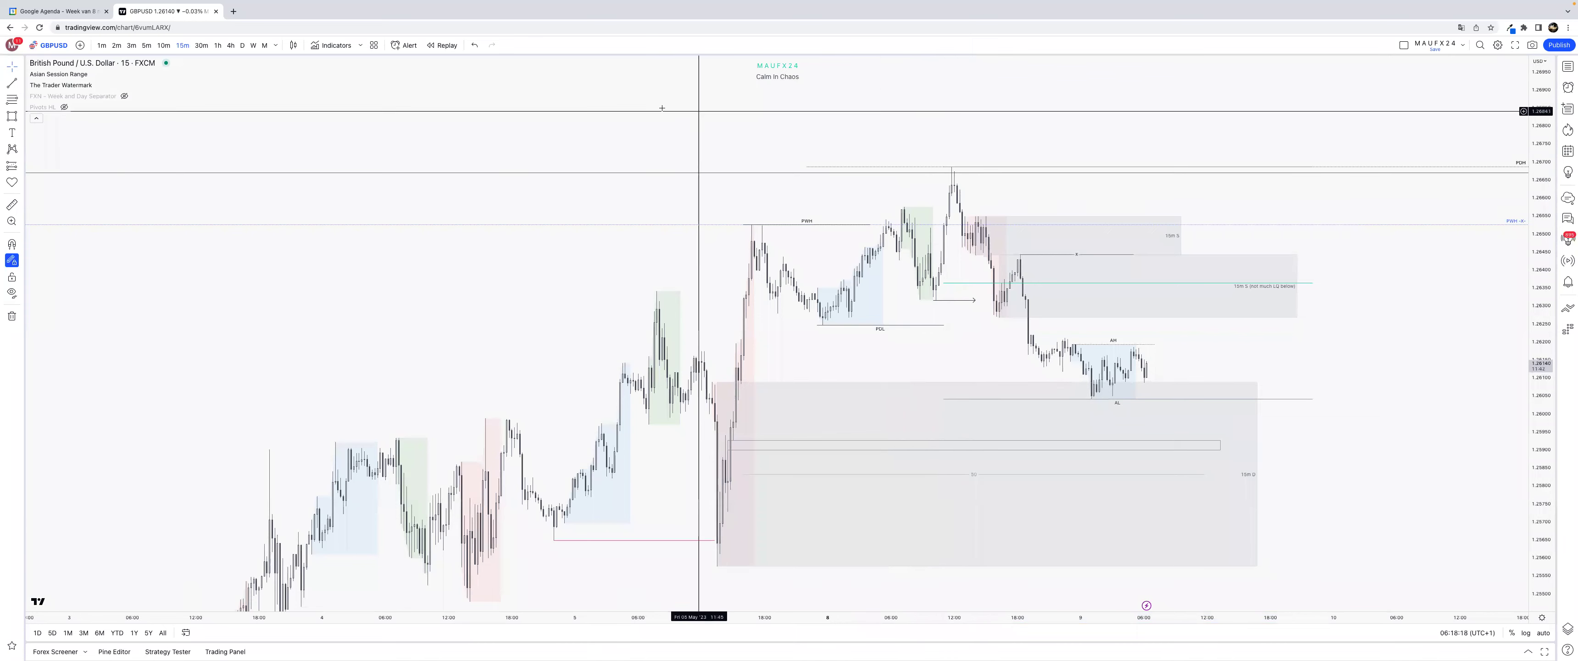
Start bar replay at the beginning of the upper 8 May supply zone, using the 1m timeframe with an auto-fitted price scale.
click(442, 45)
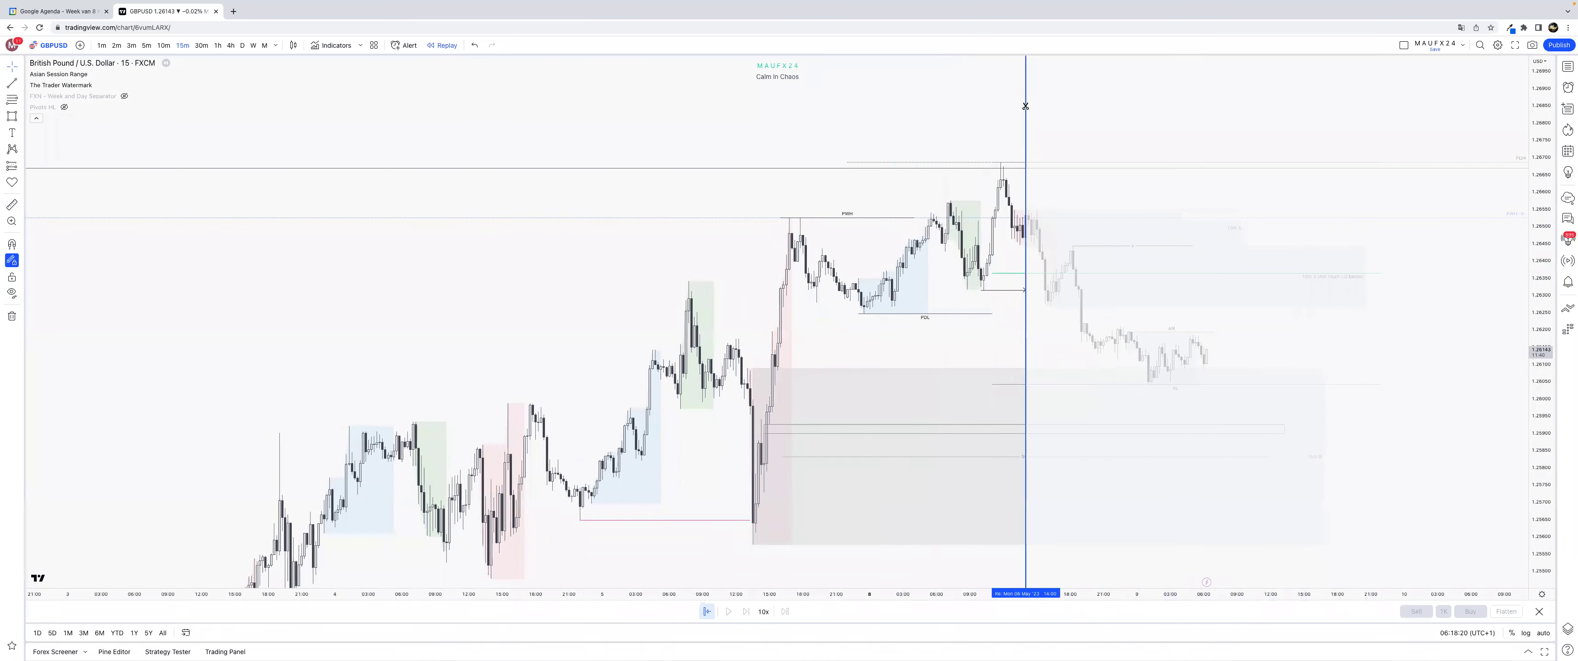
click(1029, 92)
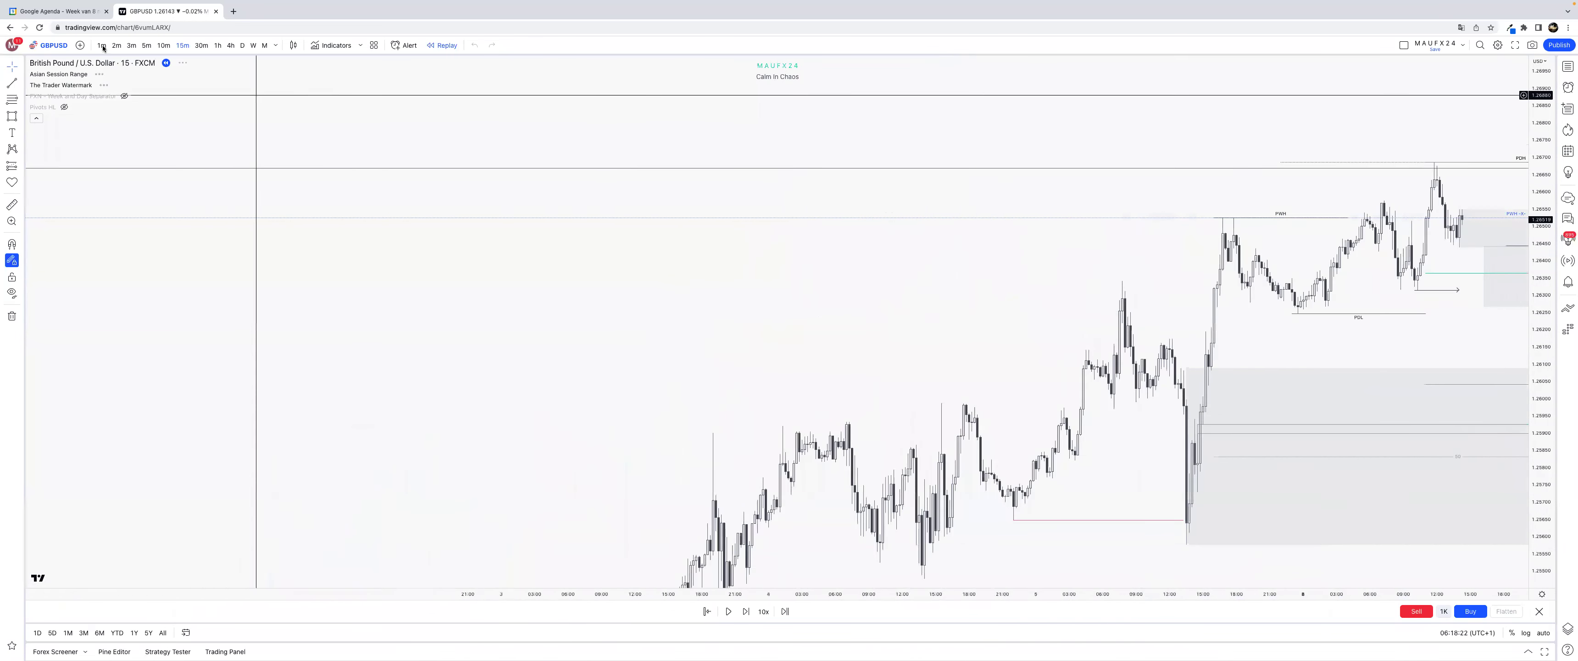
click(101, 45)
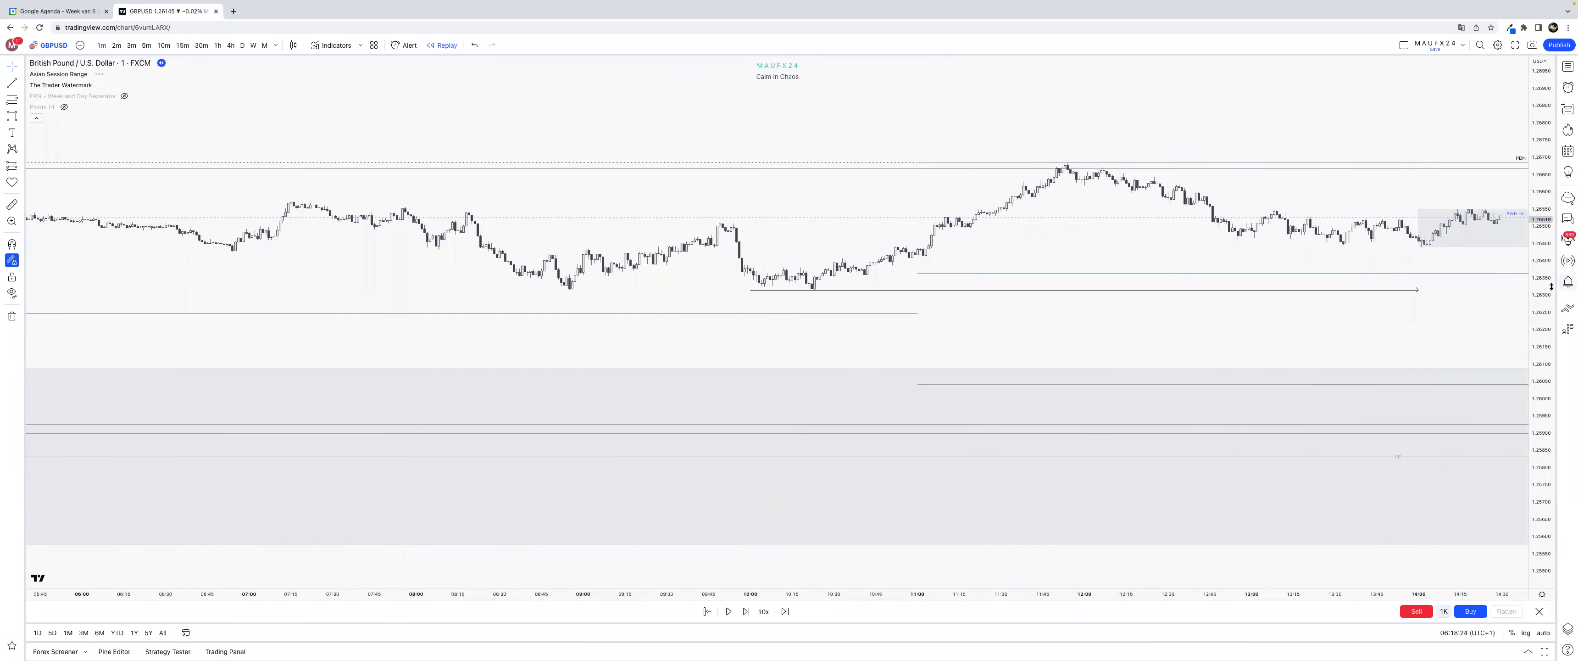
double_click(1543, 286)
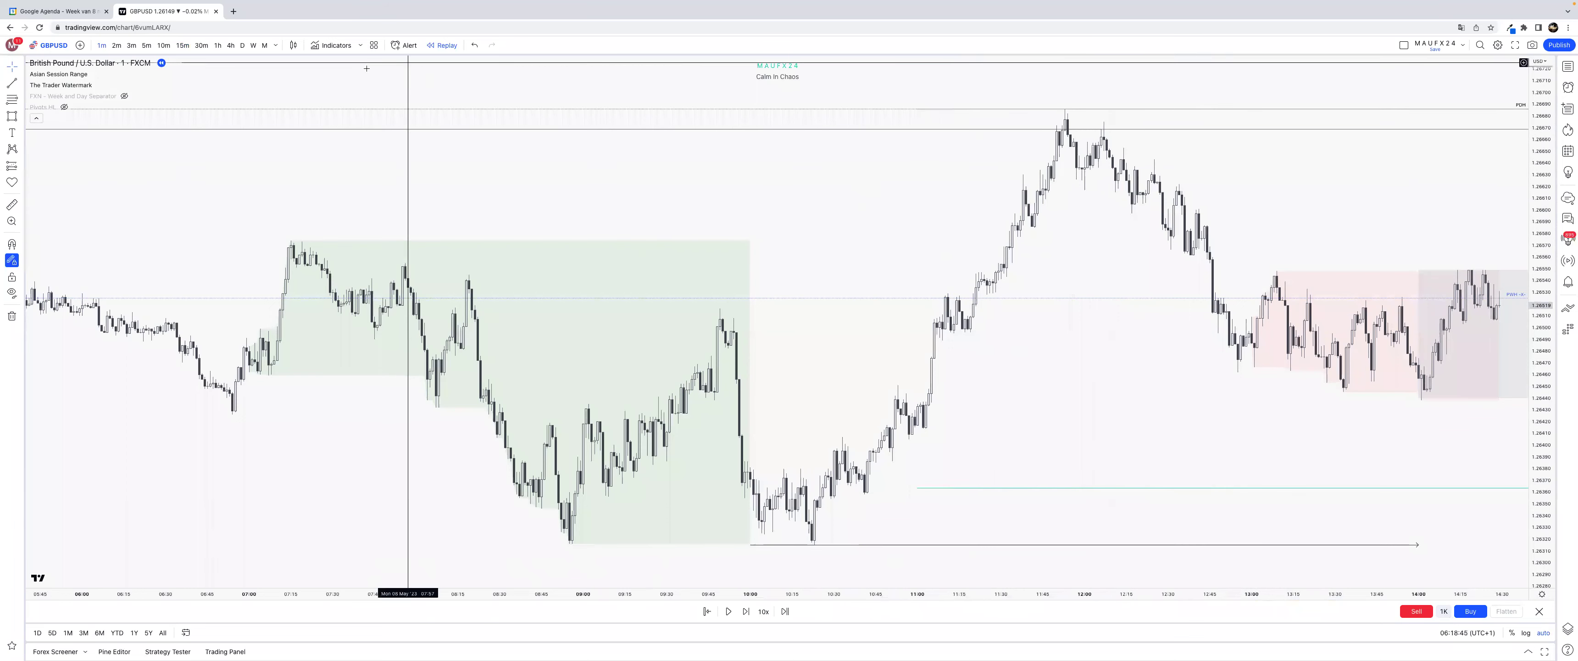
Switch the chart to the 15m timeframe and exit bar replay to return to live price.
click(182, 45)
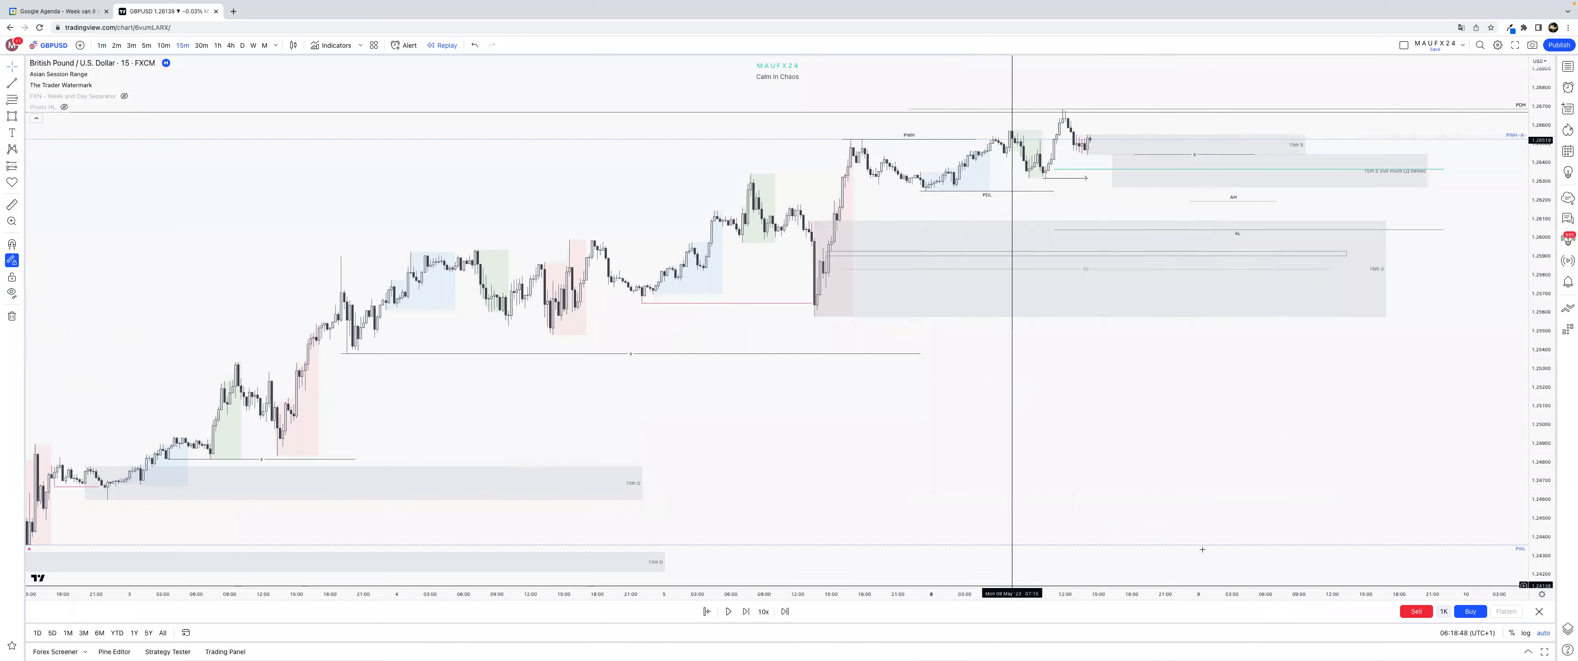
click(1538, 612)
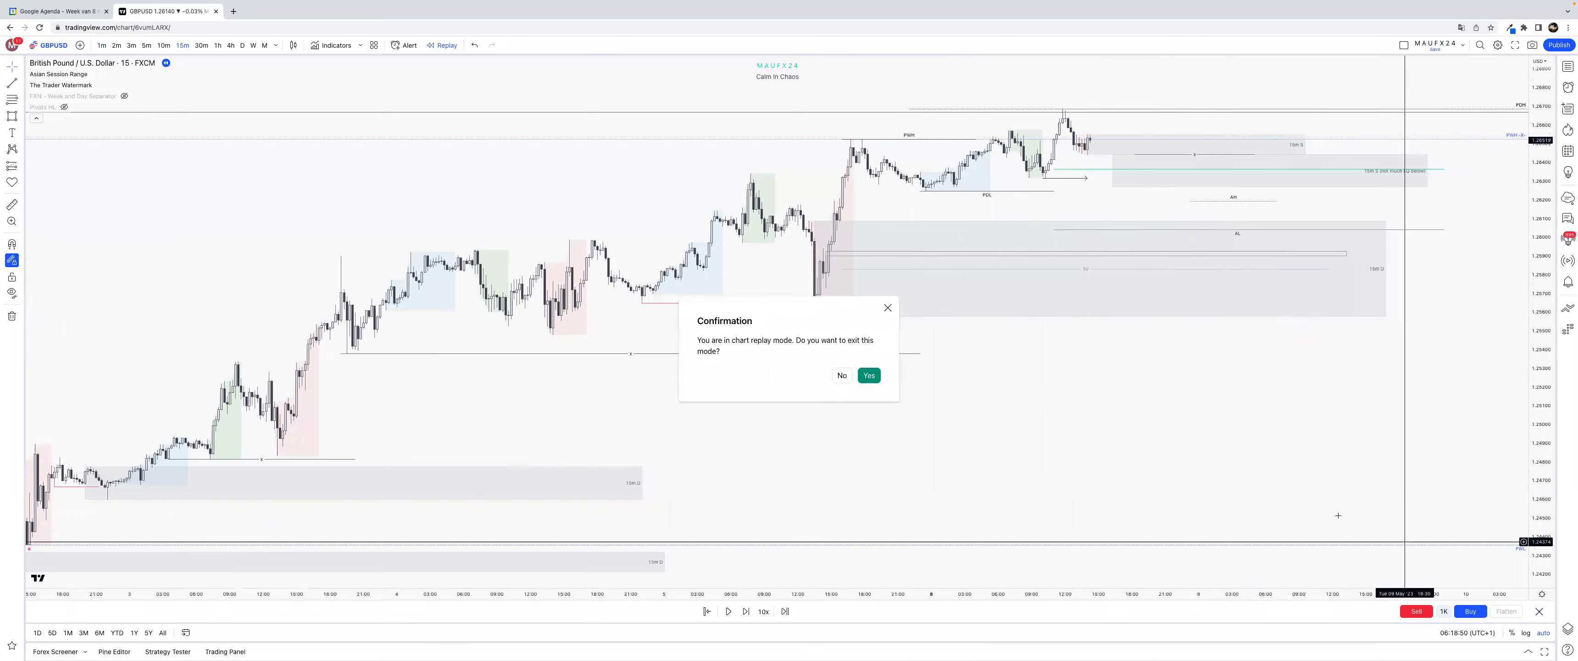
click(870, 375)
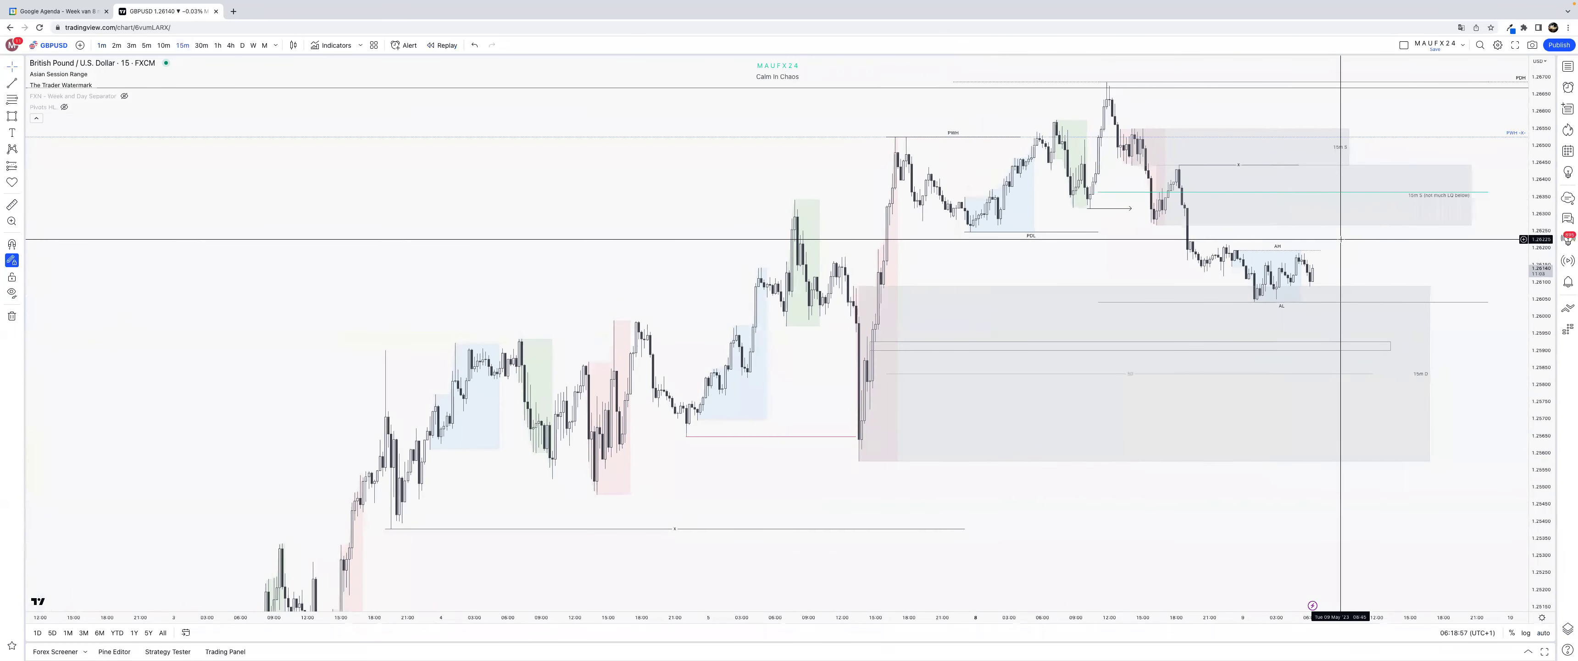
drag(1358, 249, 1275, 272)
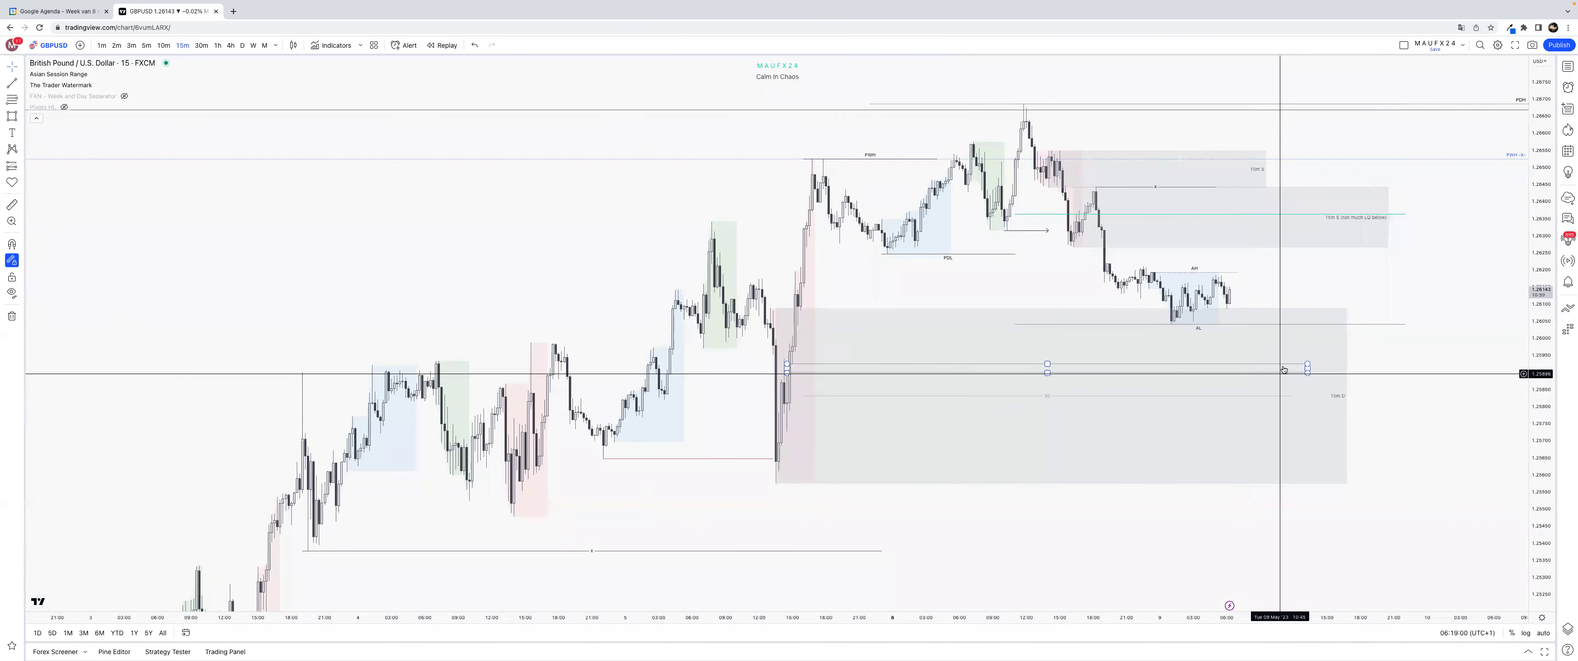
click(1294, 402)
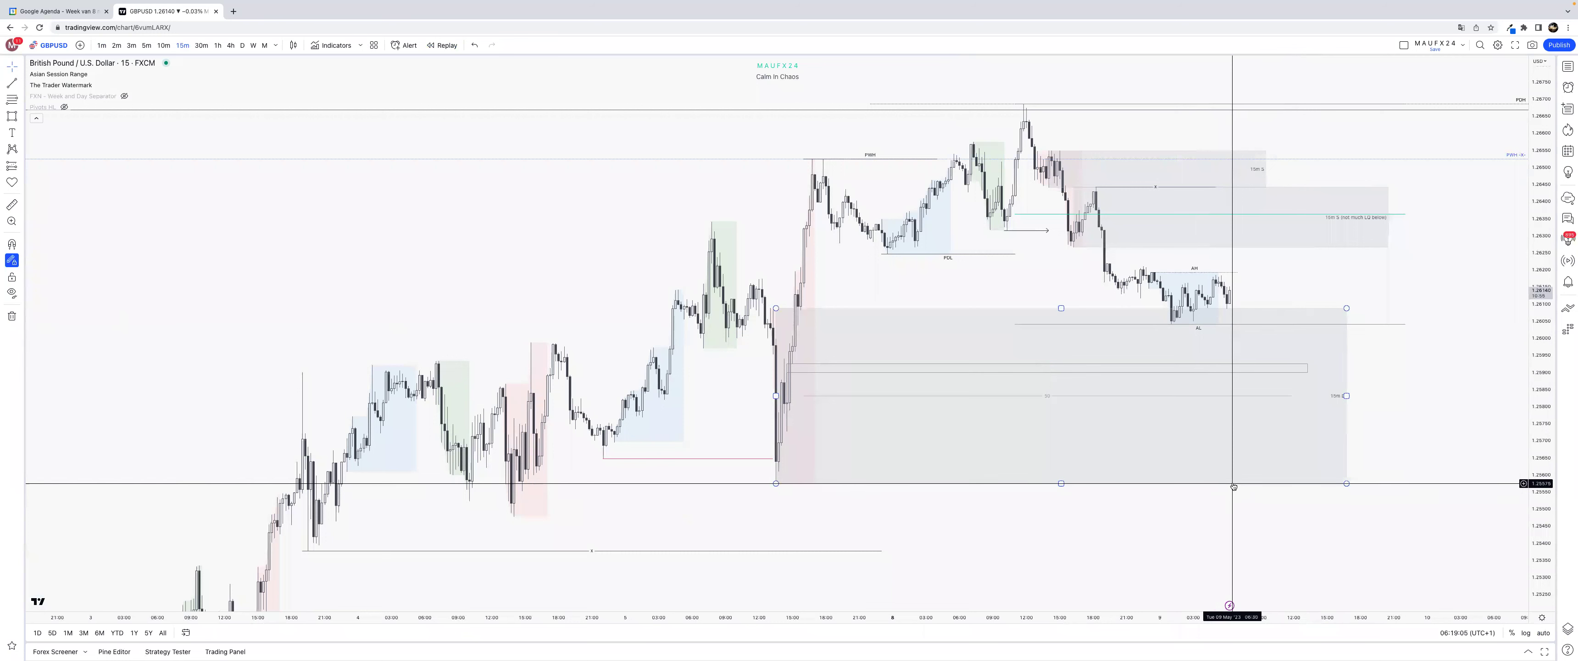
click(1262, 495)
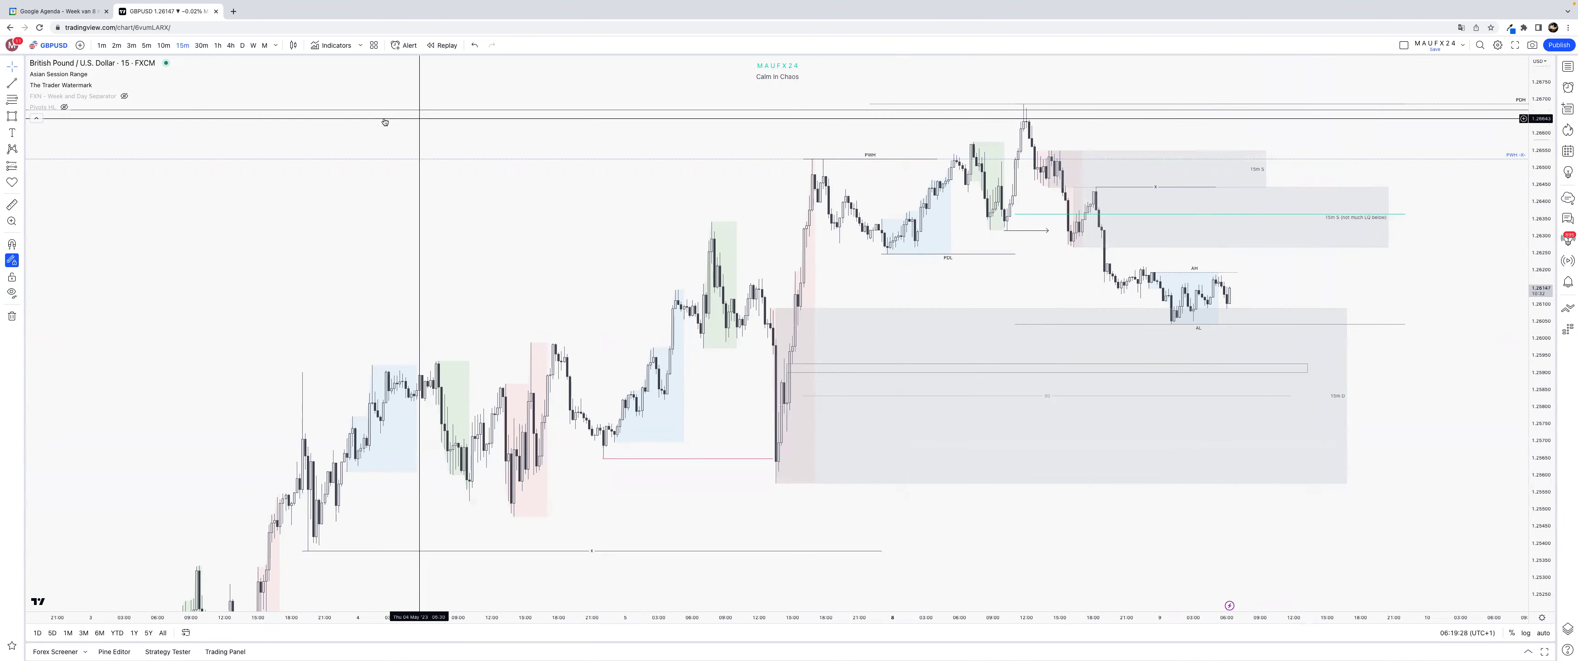
Review the early May price action and the marked zones on the 5m and 15m timeframes.
click(147, 46)
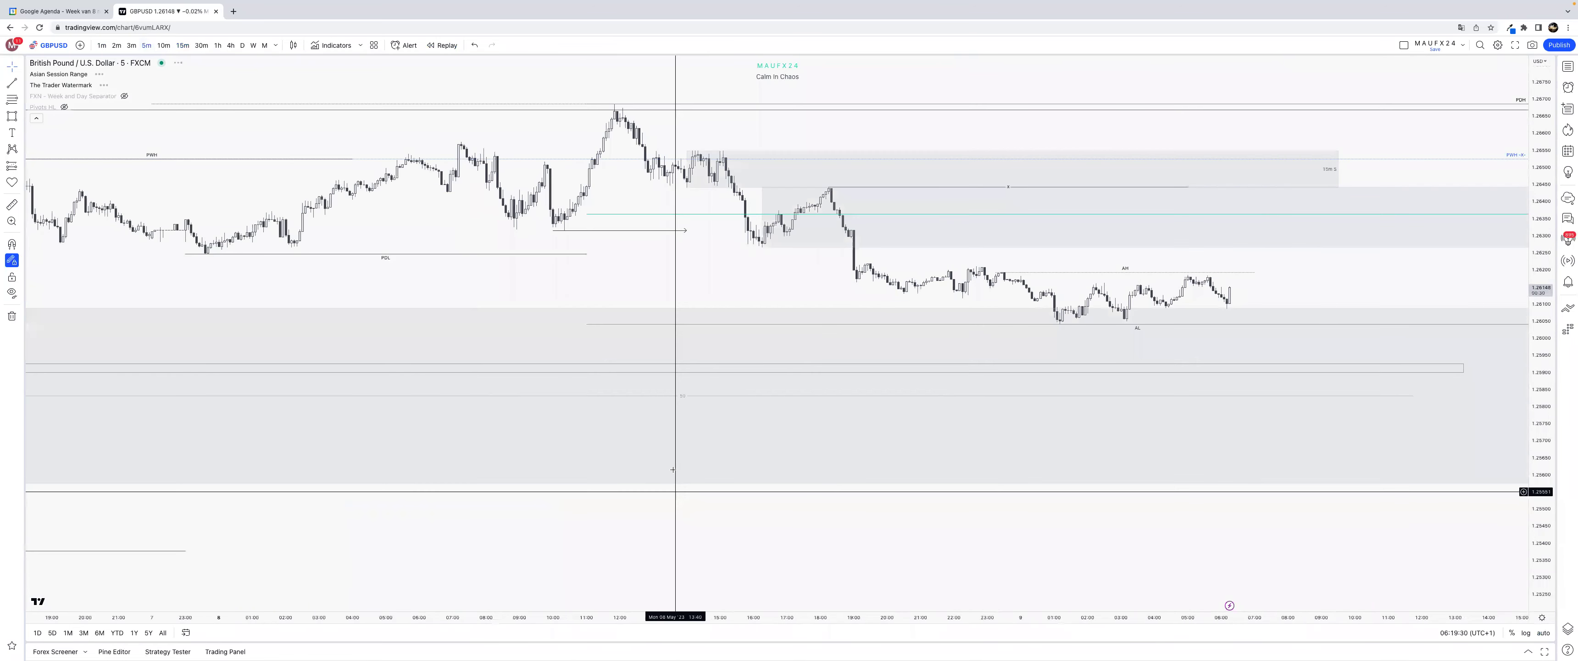
drag(894, 513, 1099, 540)
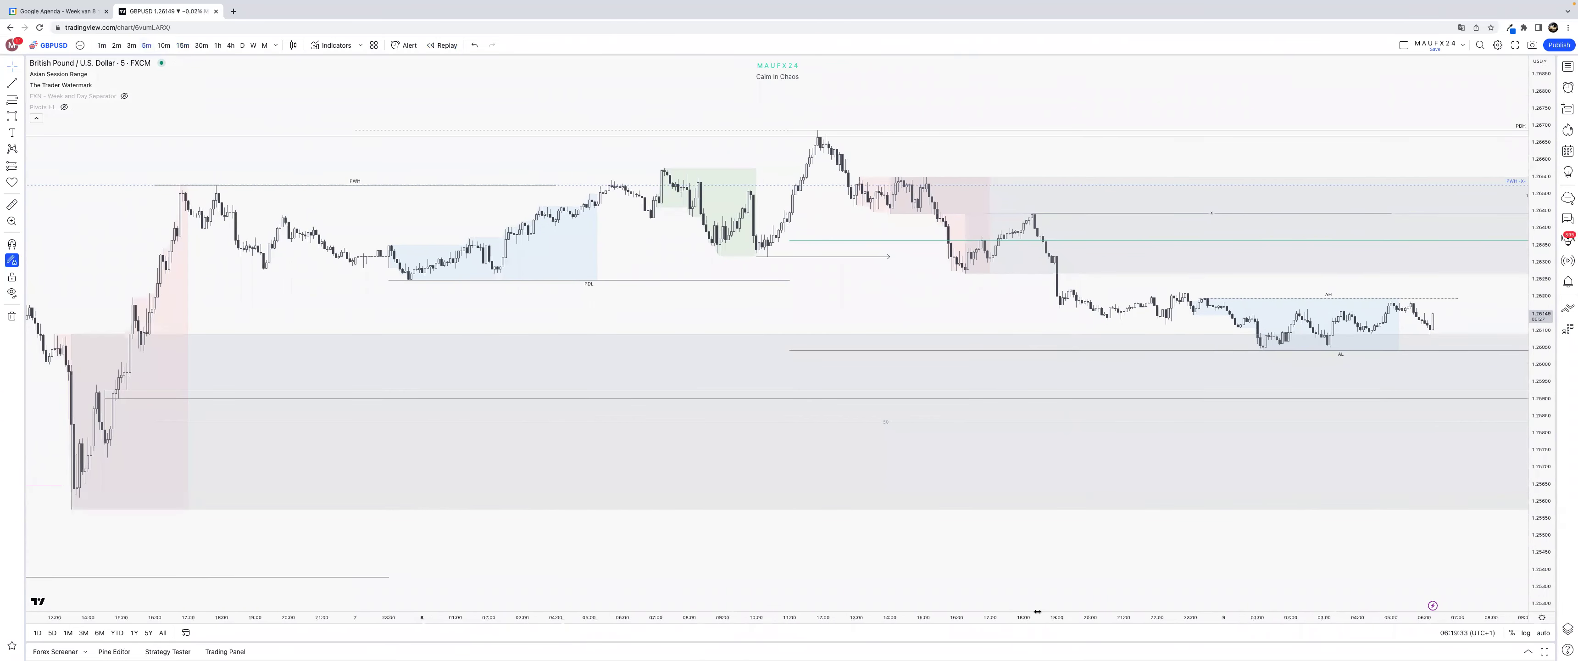
drag(1019, 624, 1162, 624)
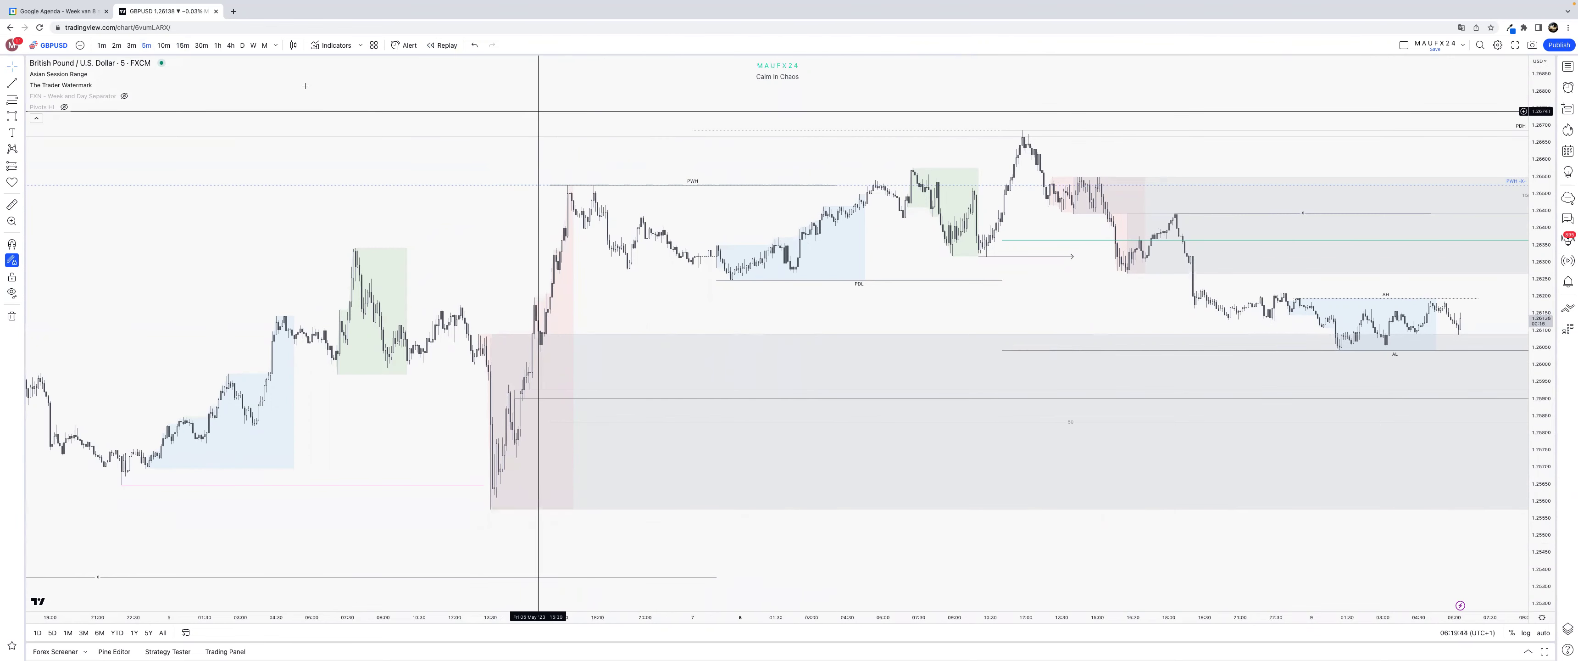
click(190, 48)
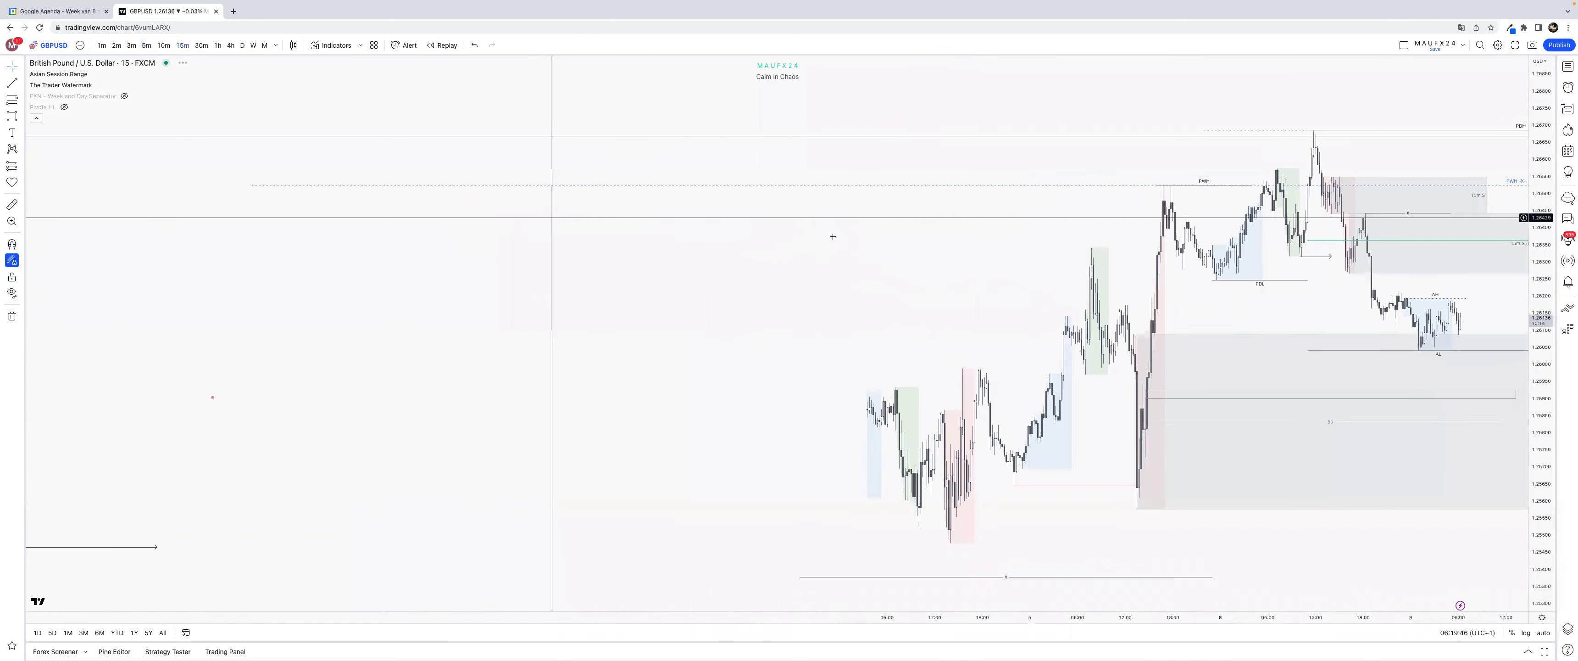
drag(1237, 500, 1226, 343)
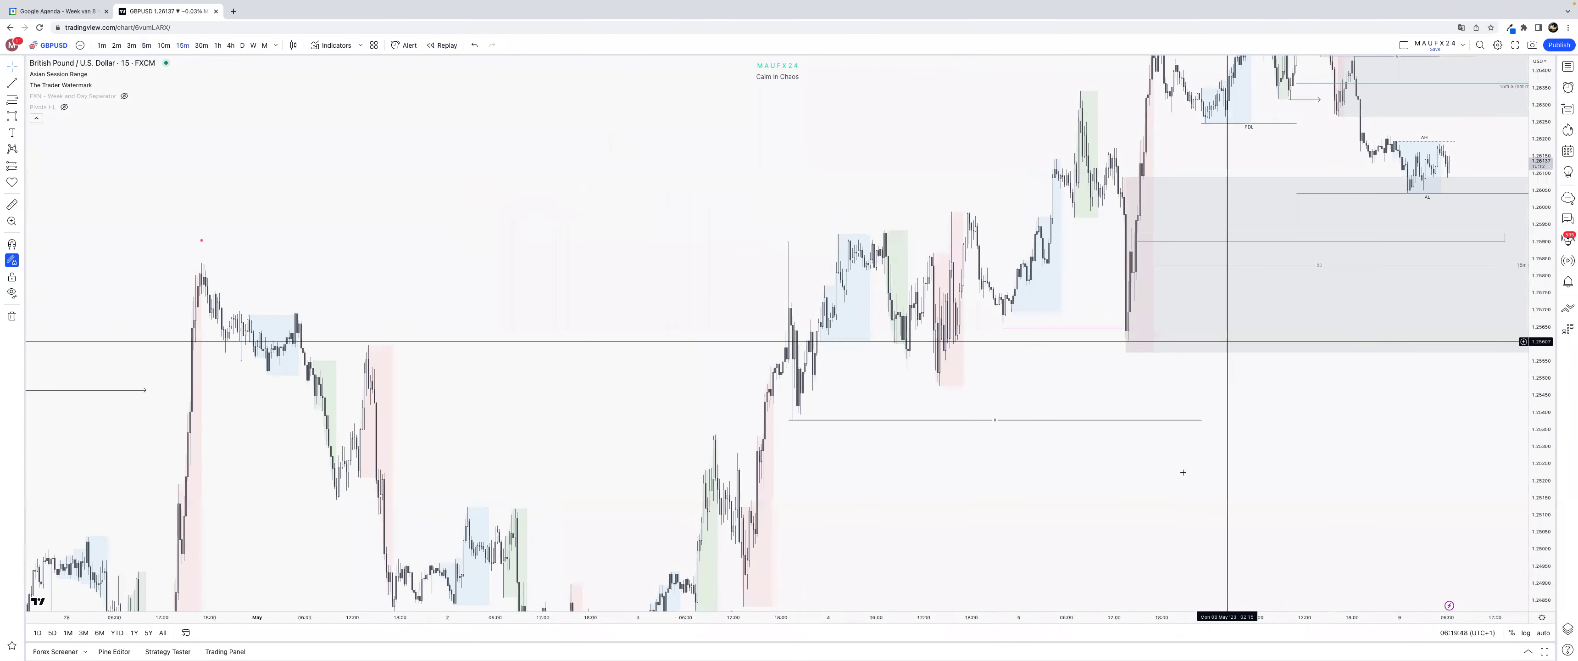
Review the higher-timeframe structure on the 1h chart and on the daily chart with an auto-fitted price scale.
click(217, 45)
drag(1542, 351, 1542, 483)
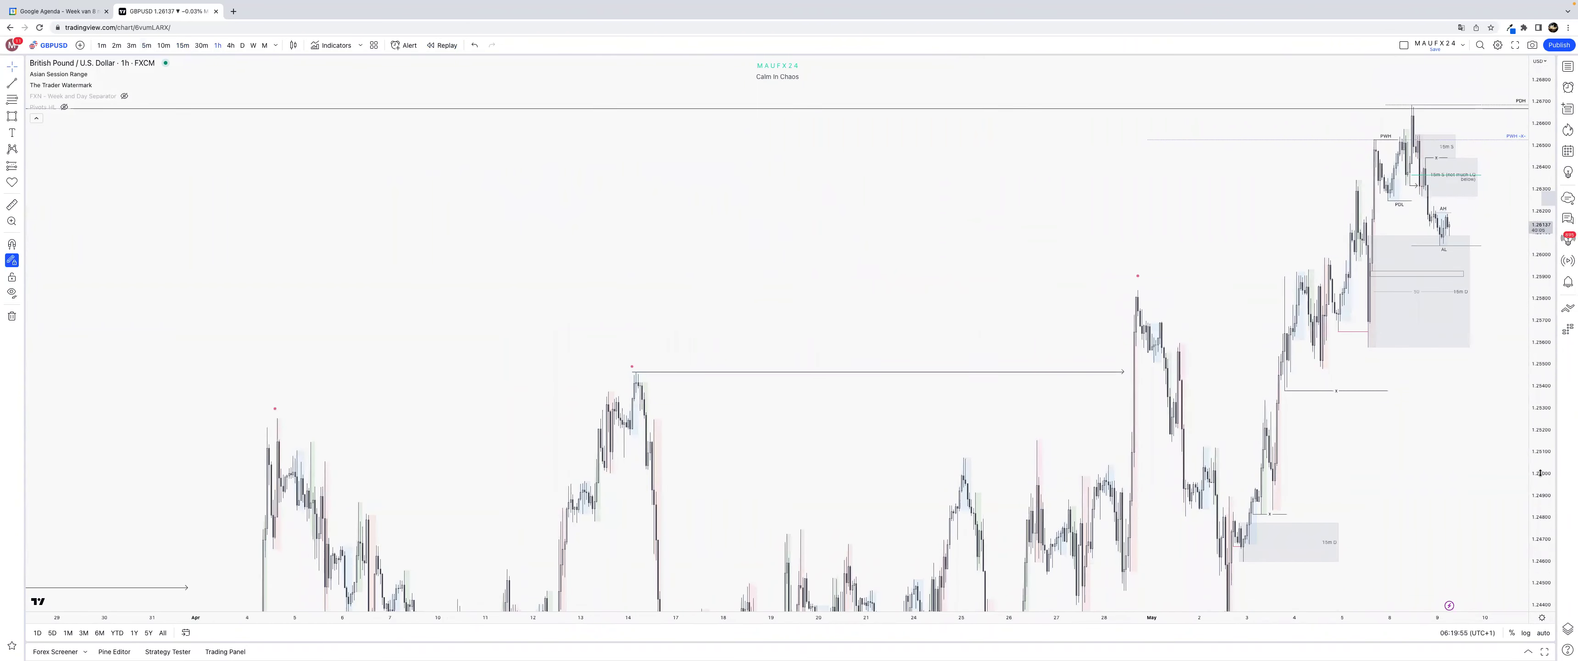
drag(1538, 444, 1539, 543)
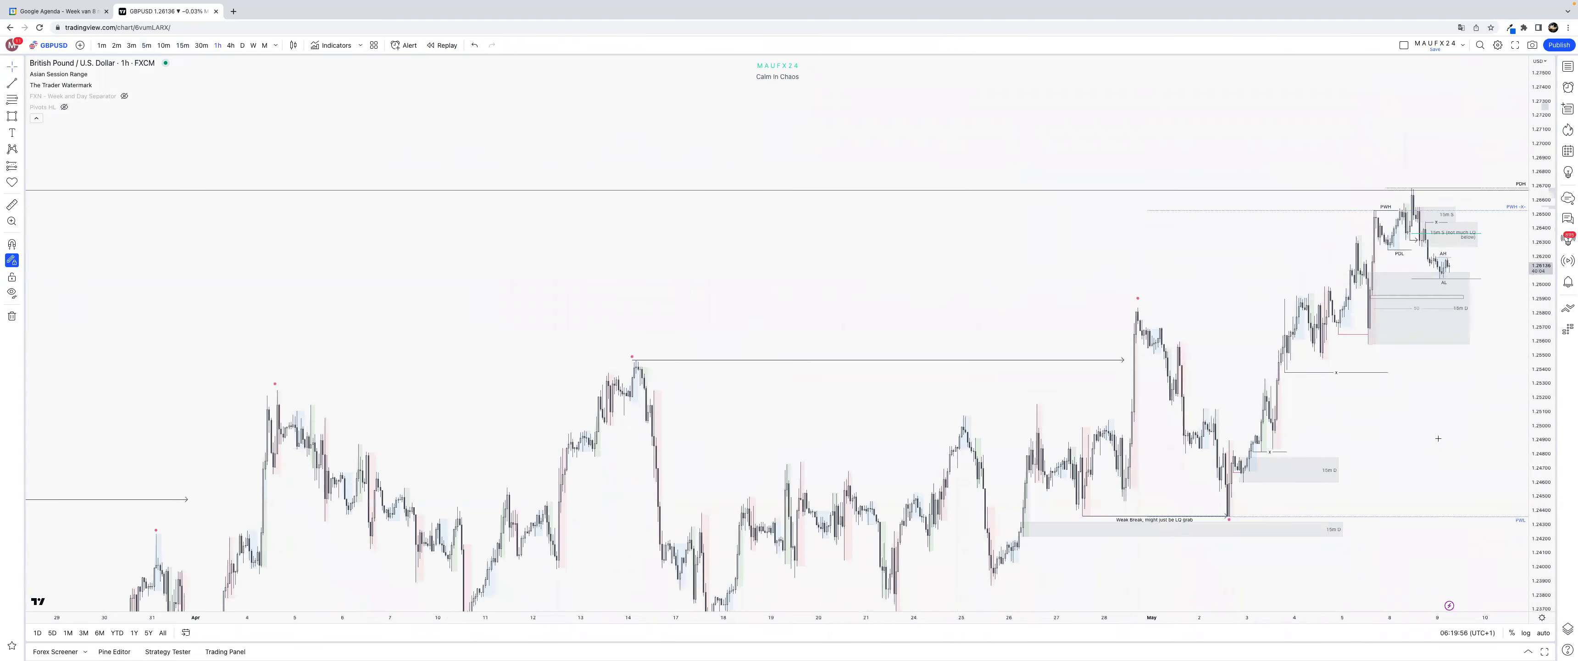
drag(1374, 459, 1245, 468)
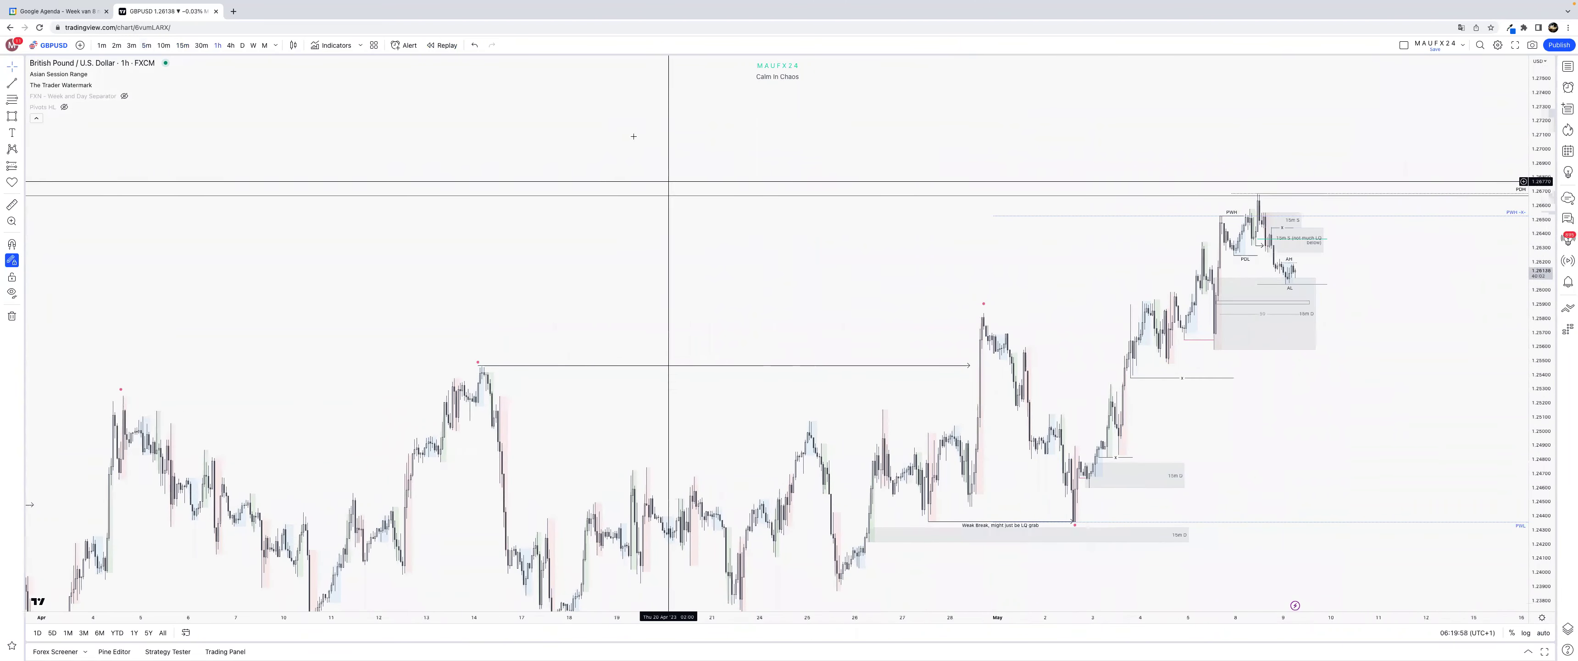
click(244, 45)
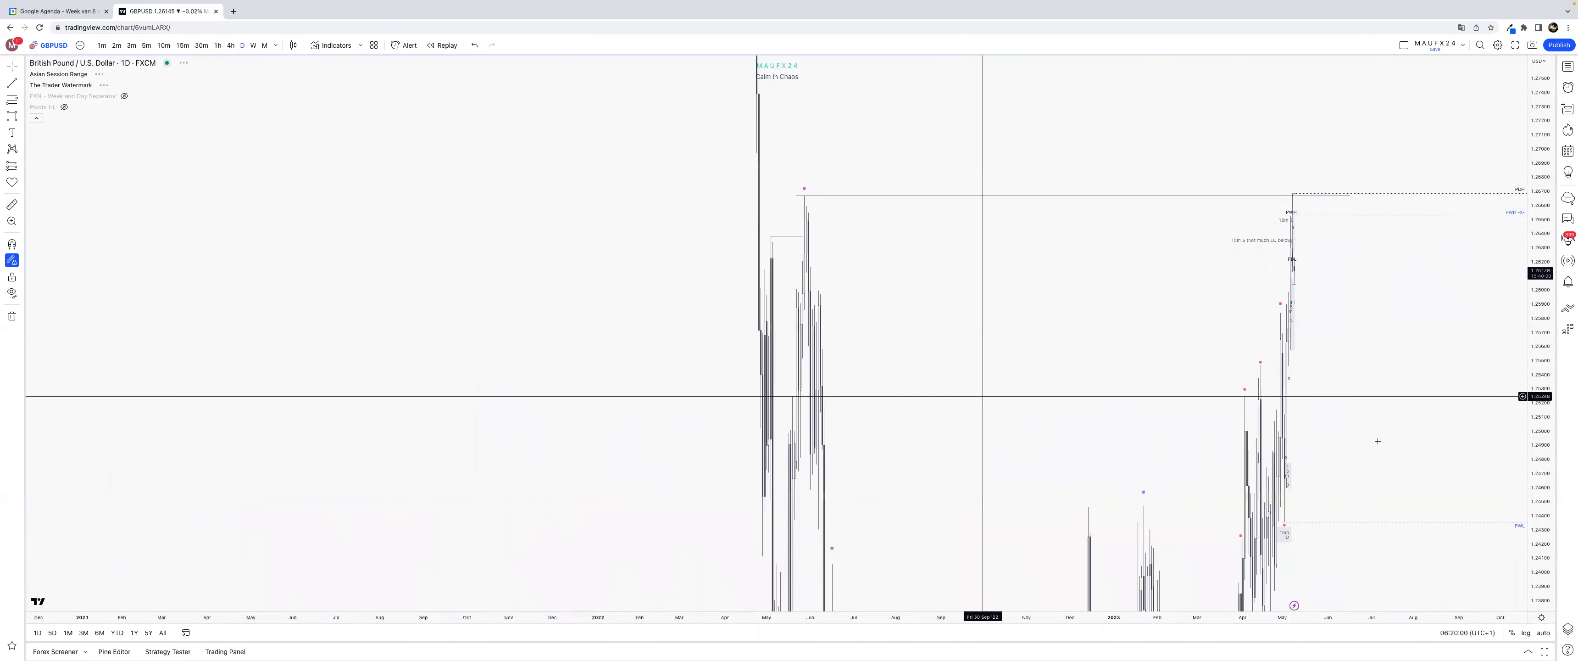
double_click(1544, 418)
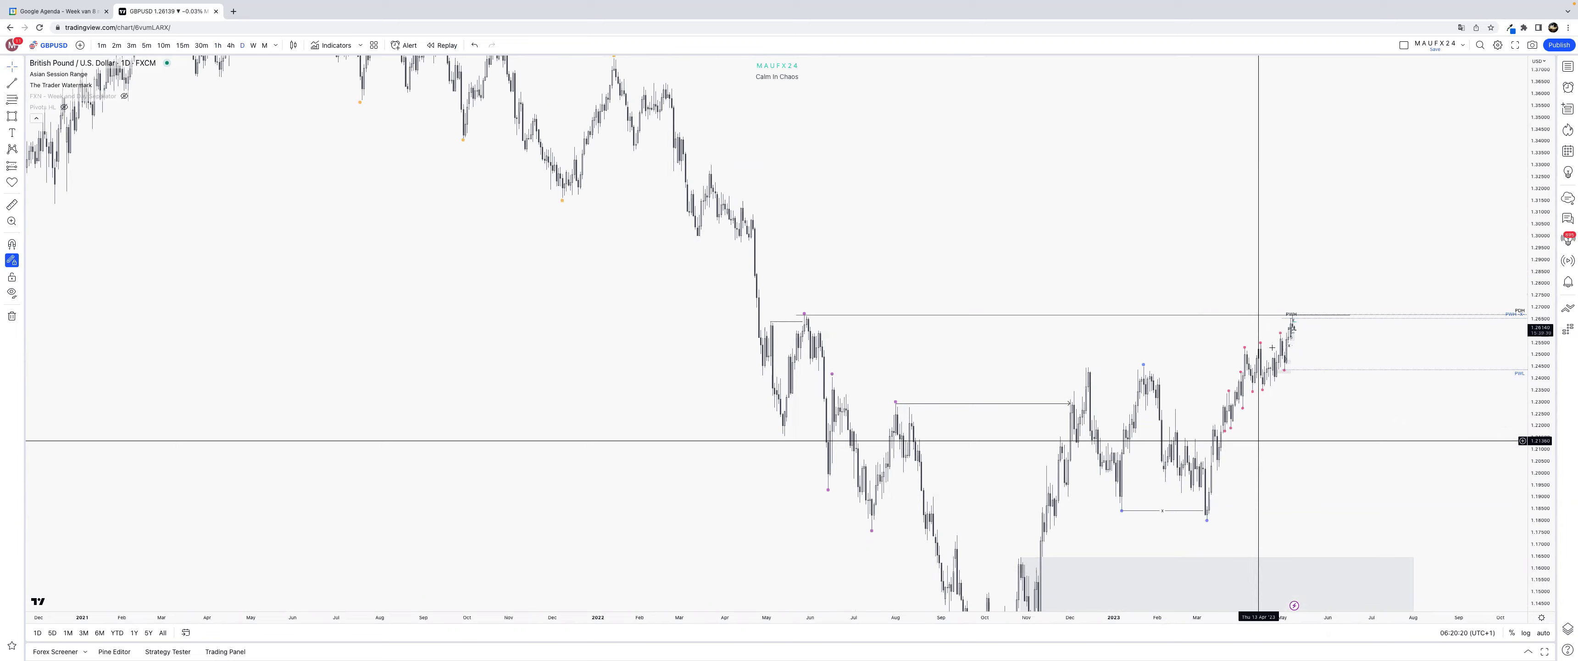
Return the chart to the 15m timeframe with an auto-fitted price scale.
click(188, 45)
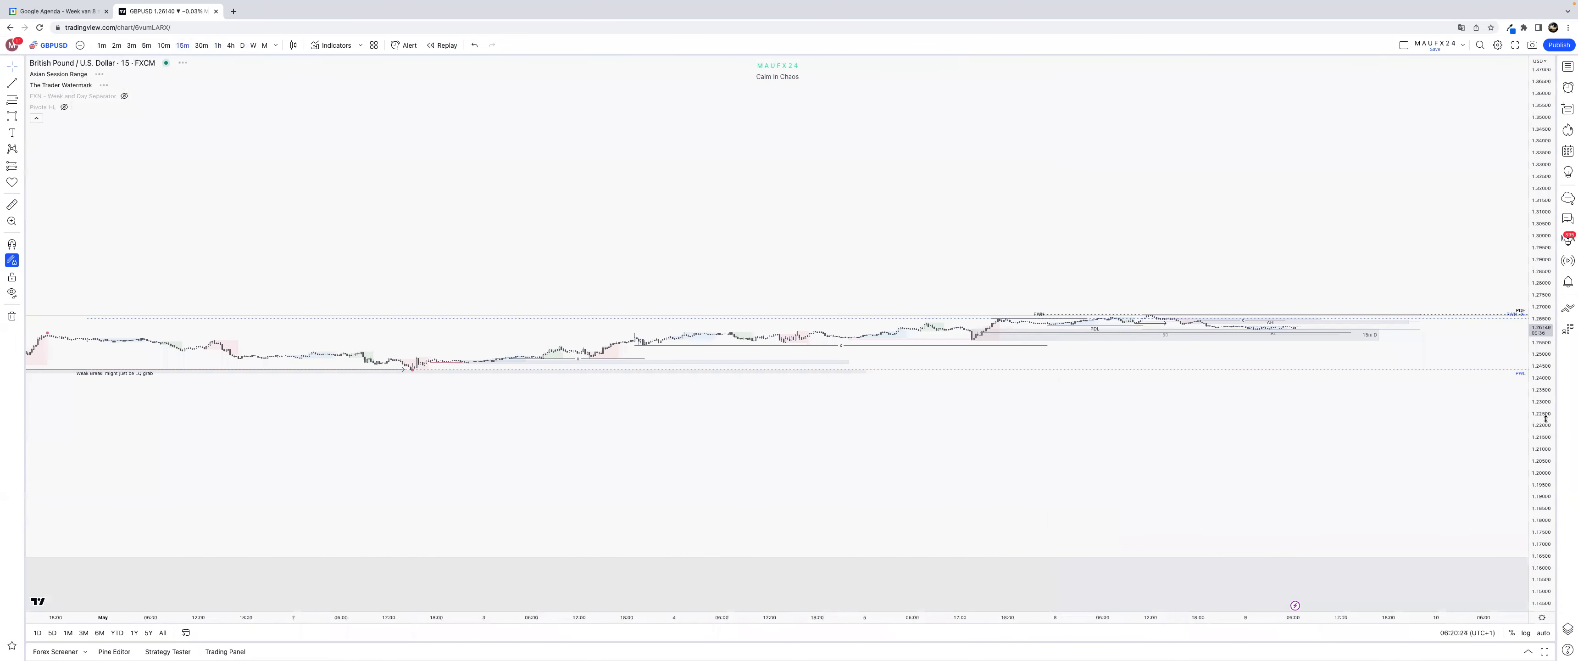
double_click(1546, 417)
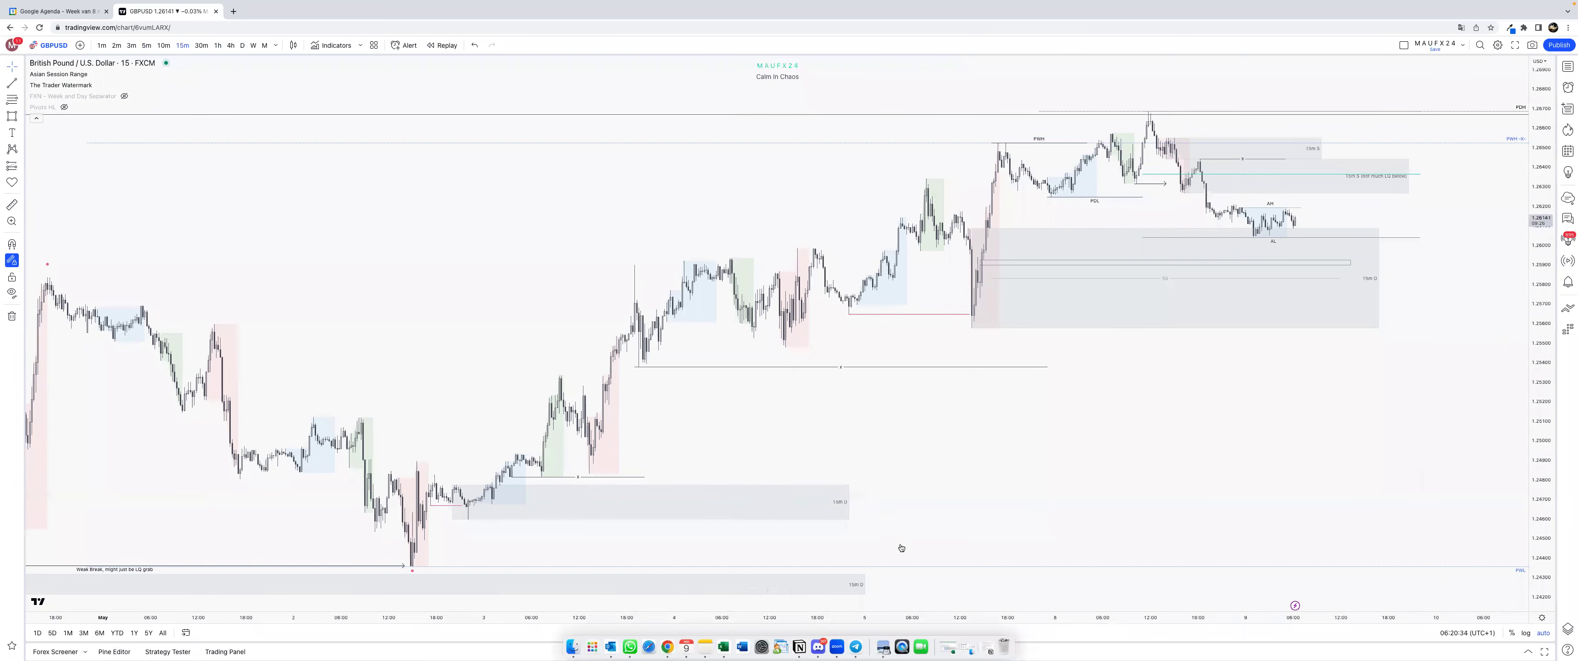
click(856, 32)
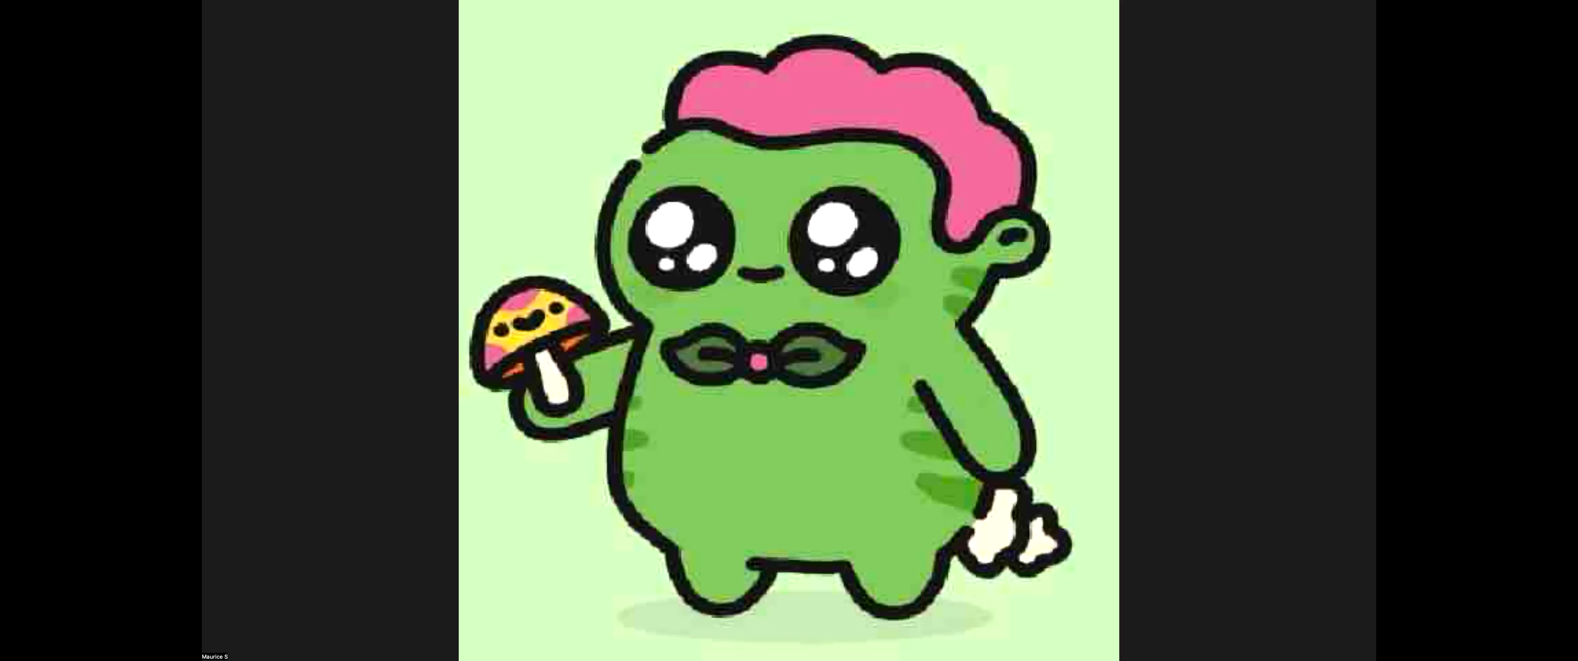